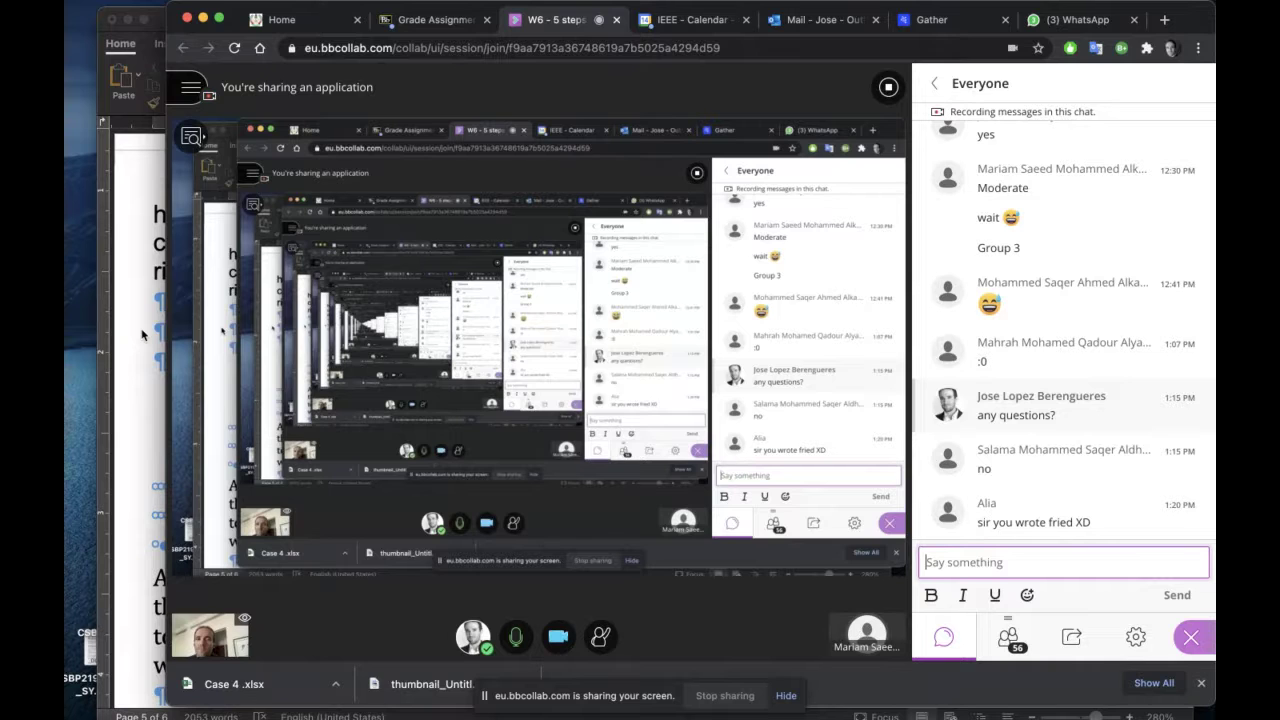
Switch to Five Steps Assignment.docx in Word and read the Case 4 laptop question and its written solution.
{"action": "left_click", "coordinate": [143, 335]}
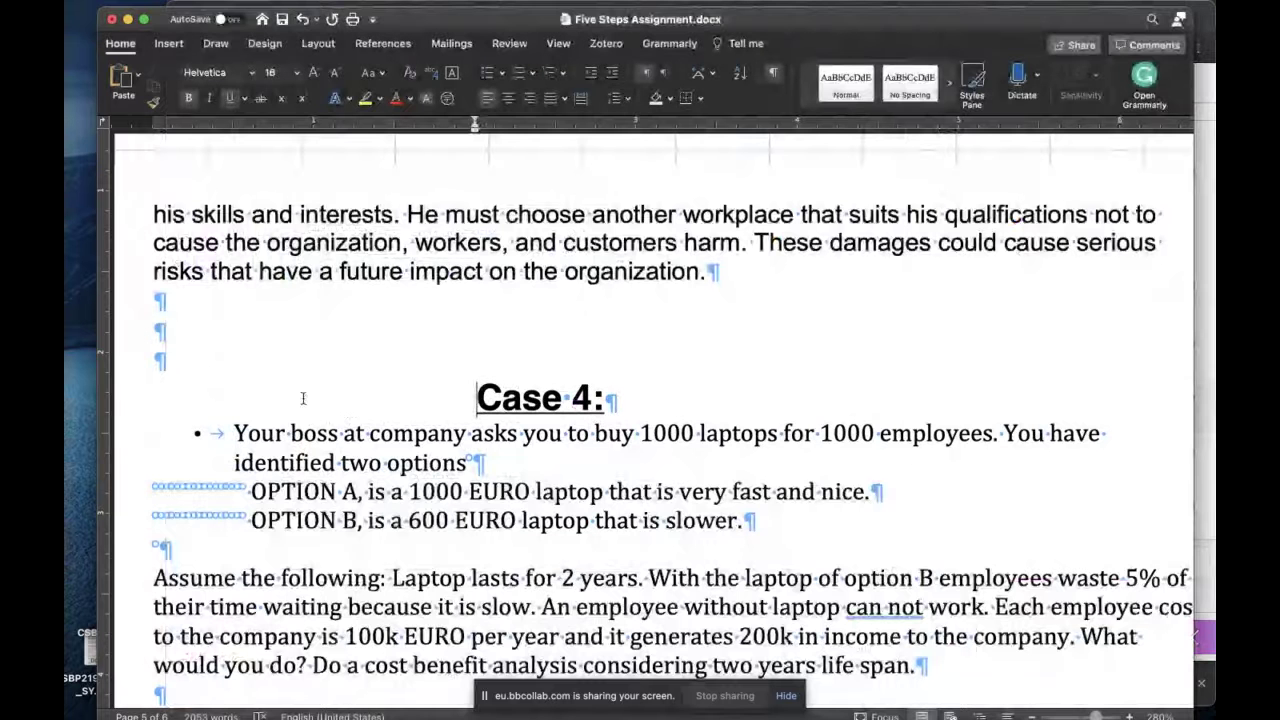
{"action": "key", "text": "ctrl+Up"}
{"action": "left_click", "coordinate": [350, 427]}
{"action": "scroll", "coordinate": [350, 422], "scroll_direction": "down", "scroll_amount": 3}
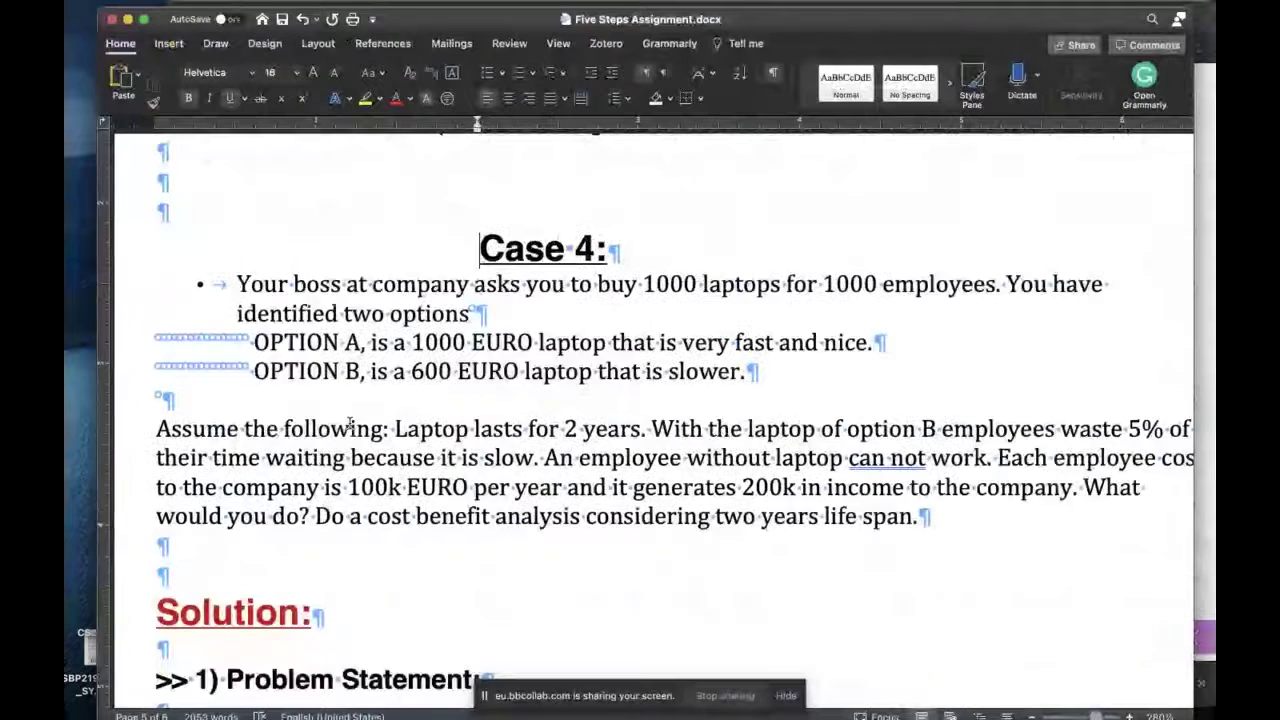
{"action": "scroll", "coordinate": [350, 424], "scroll_direction": "down", "scroll_amount": 1}
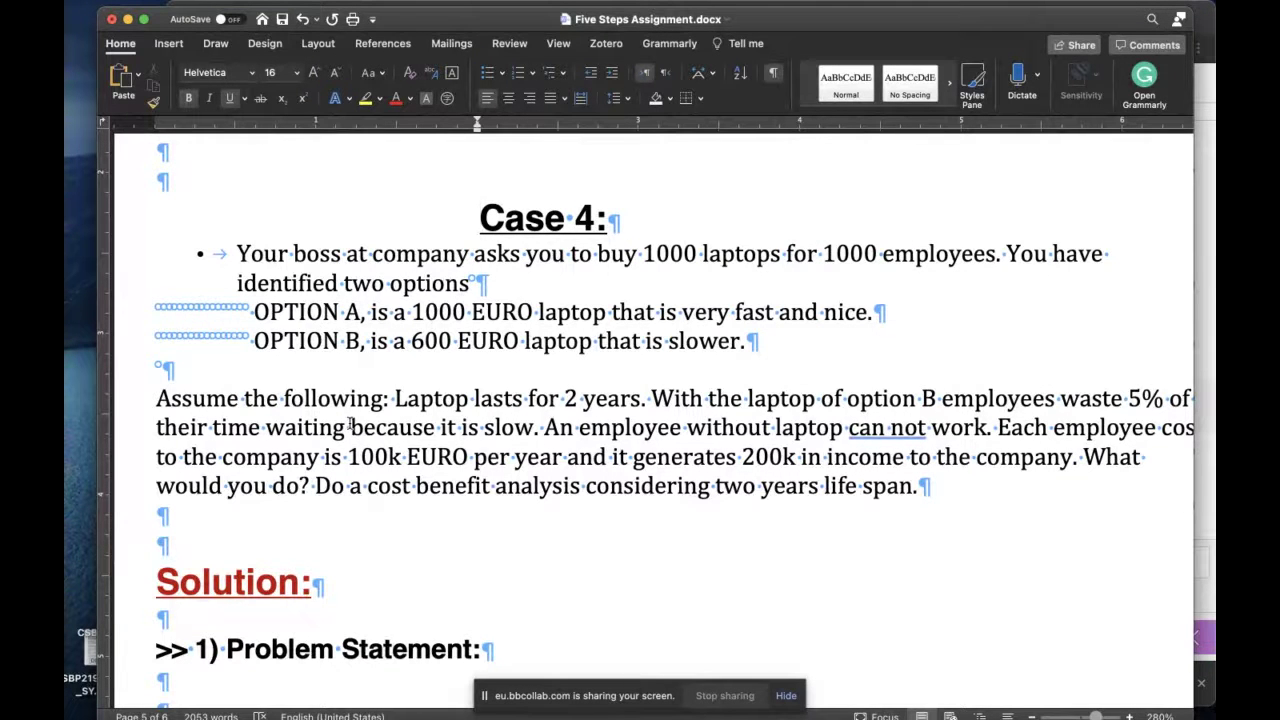
{"action": "double_click", "coordinate": [676, 258]}
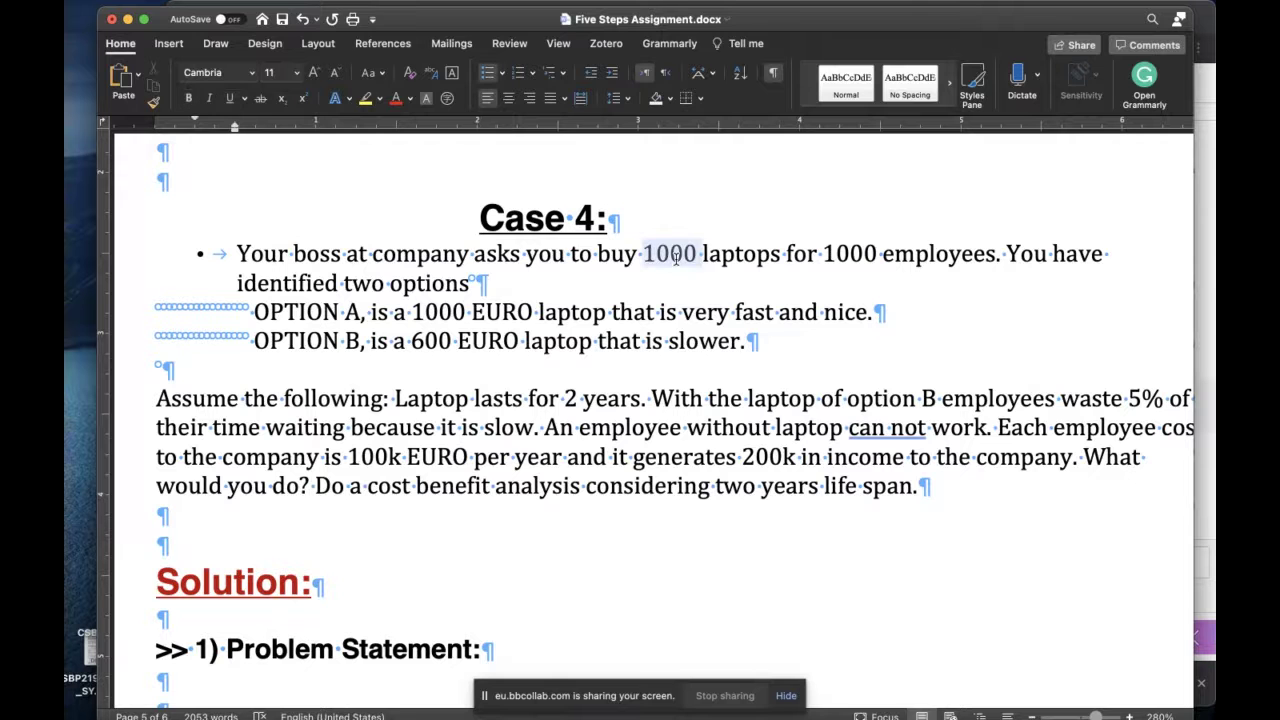
{"action": "double_click", "coordinate": [843, 258]}
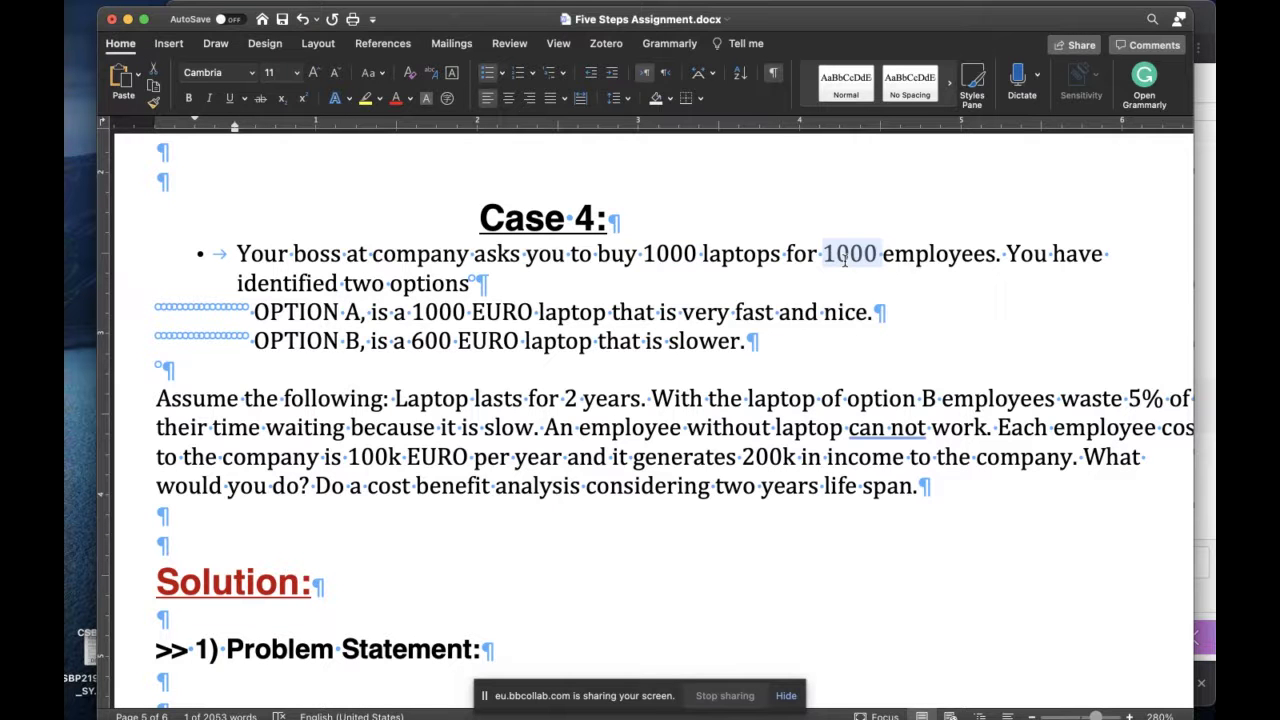
{"action": "scroll", "coordinate": [380, 307], "scroll_direction": "down", "scroll_amount": 5}
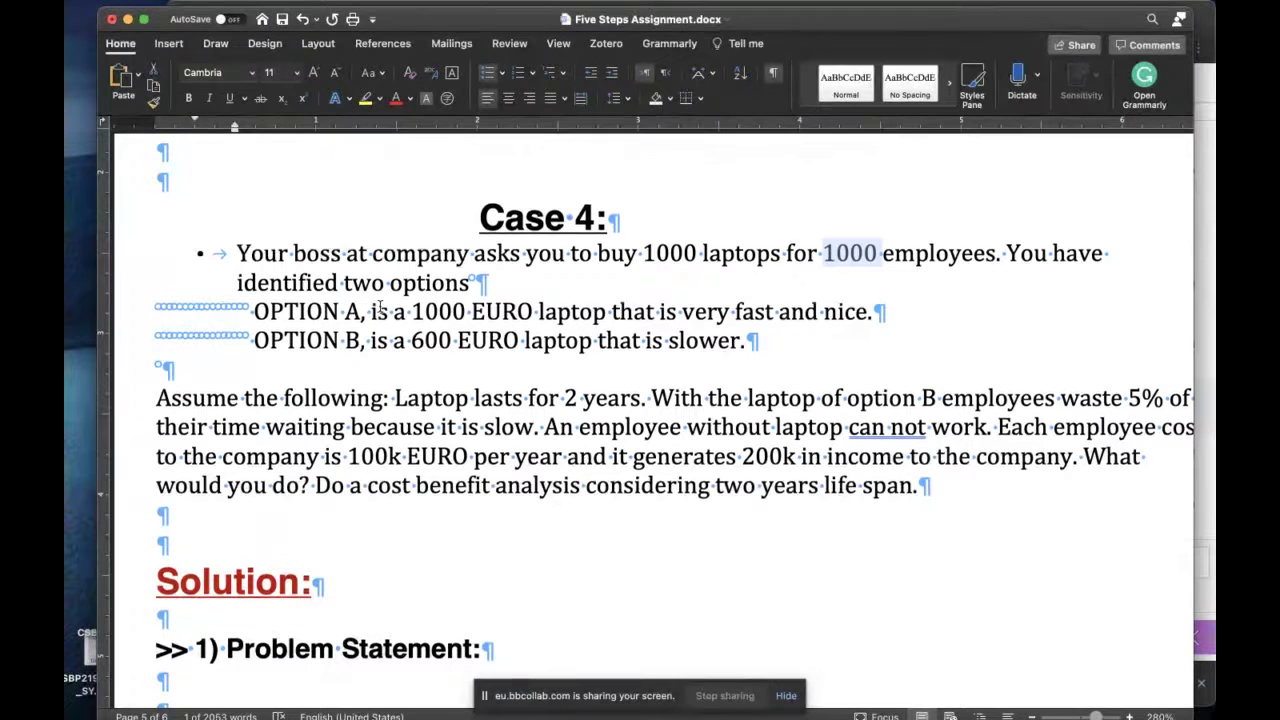
{"action": "scroll", "coordinate": [380, 307], "scroll_direction": "down", "scroll_amount": 3}
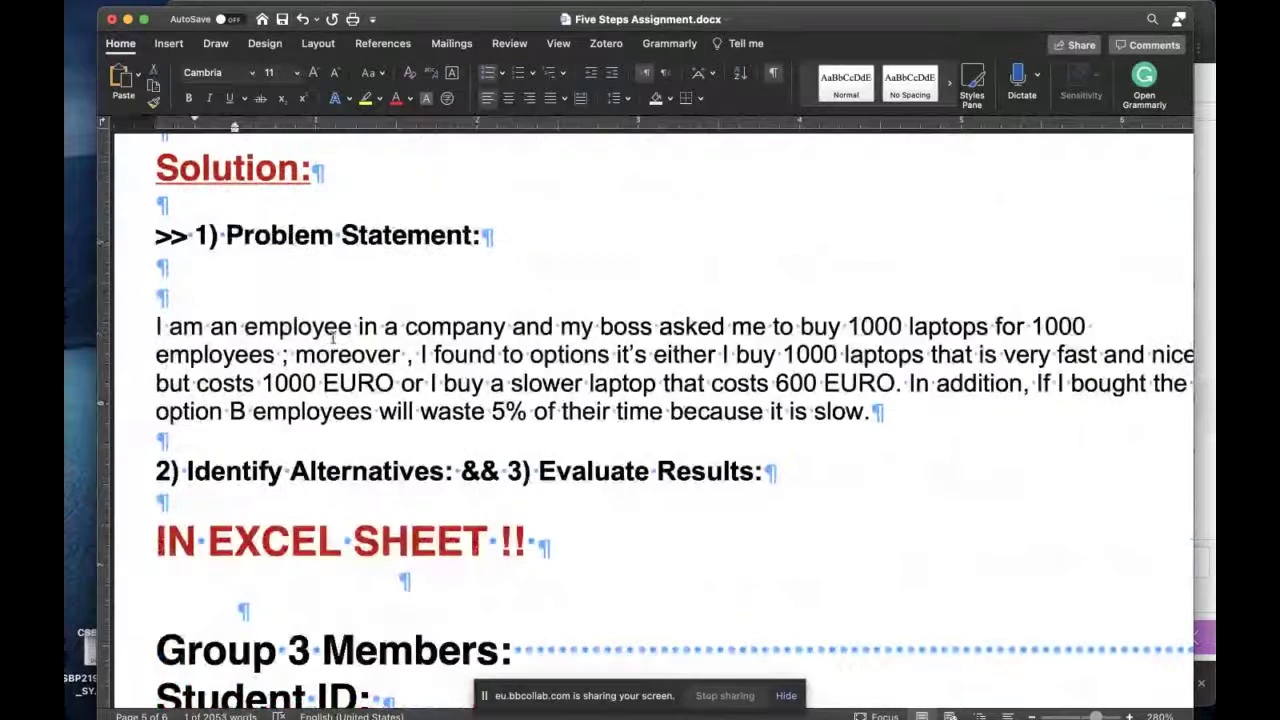
{"action": "scroll", "coordinate": [333, 337], "scroll_direction": "down", "scroll_amount": 5}
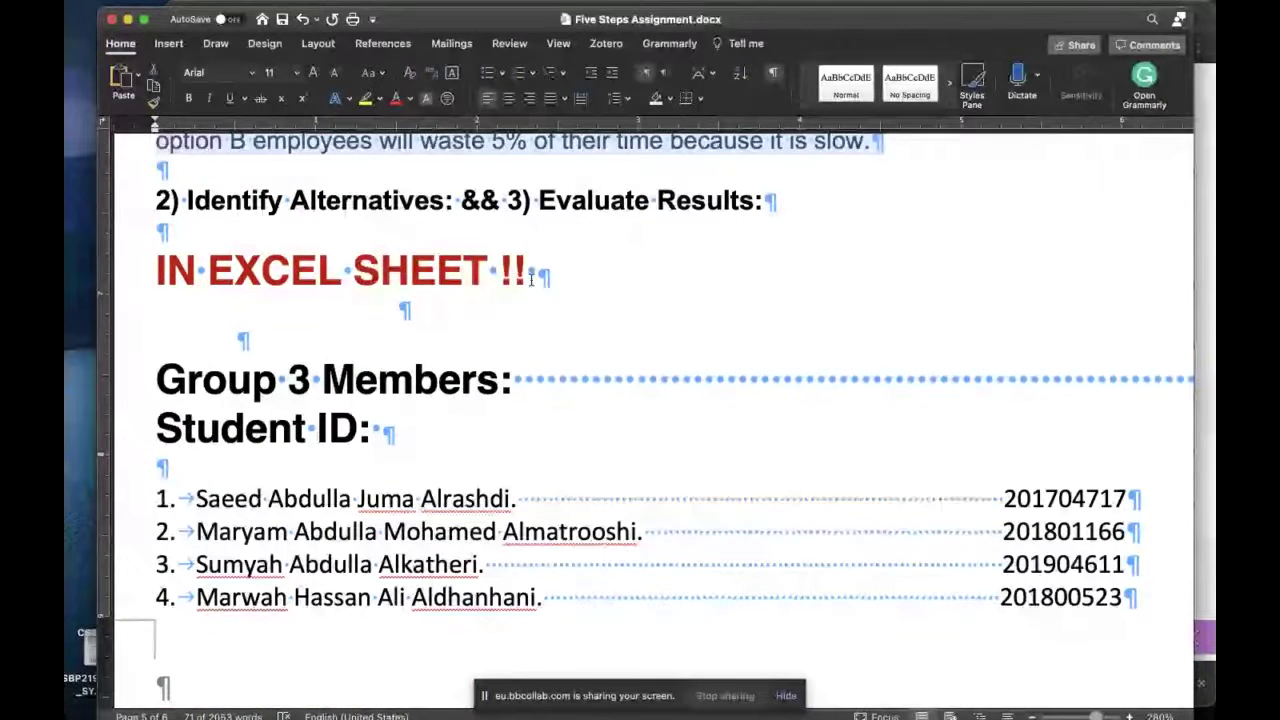
Switch to Finder and open the workbook Case 4 .xlsx from the Downloads folder.
{"action": "key", "text": "super+Tab"}
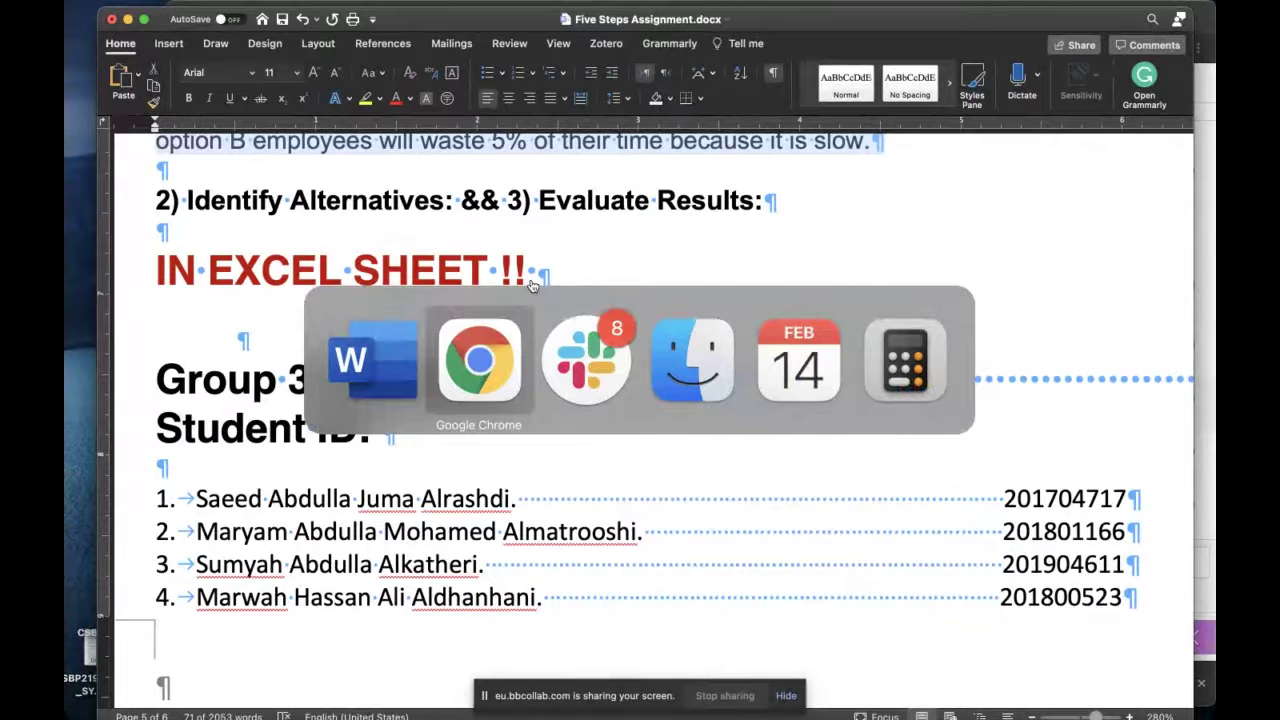
{"action": "key", "text": "super+Tab"}
{"action": "key", "text": "super+Tab"}
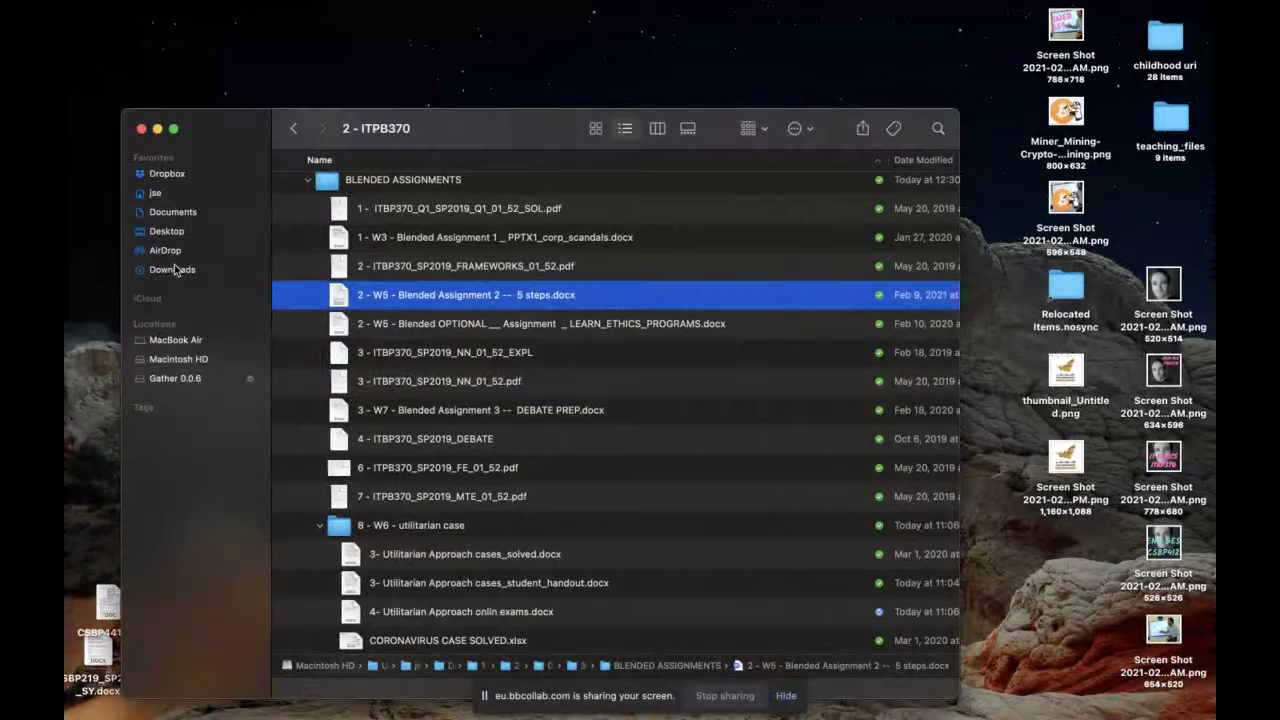
{"action": "left_click", "coordinate": [174, 268]}
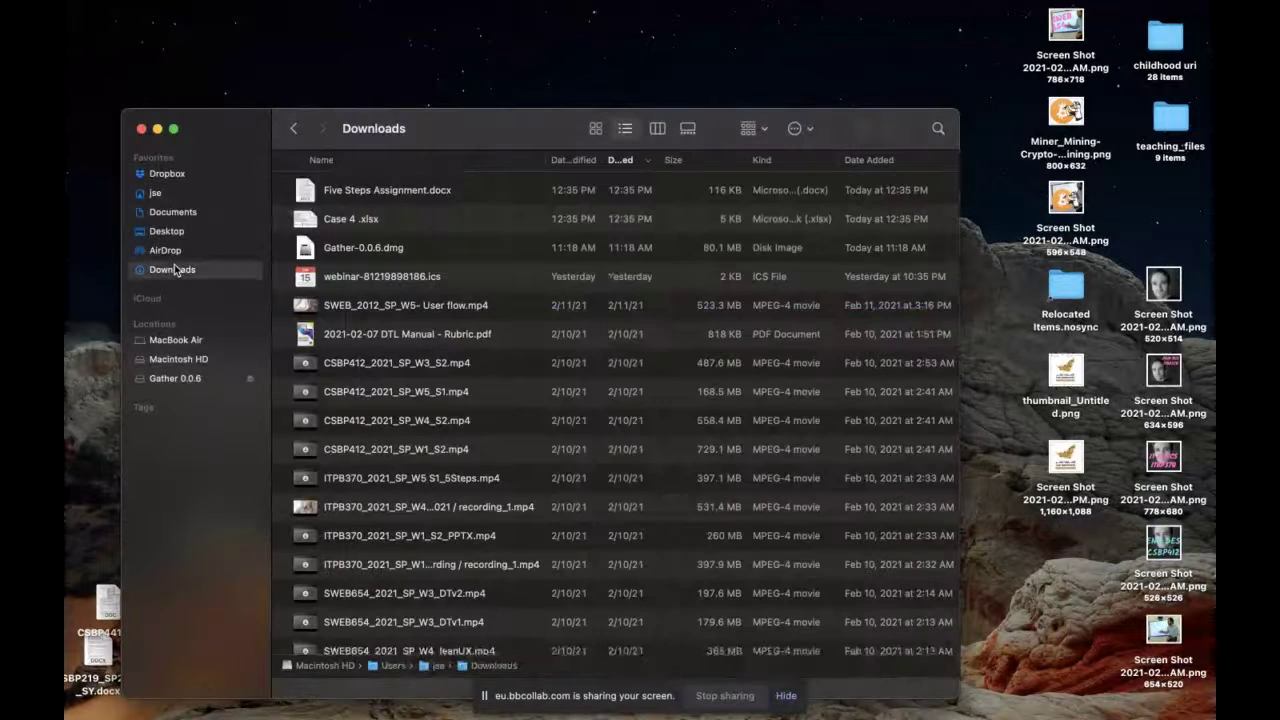
{"action": "left_click", "coordinate": [365, 220]}
{"action": "double_click", "coordinate": [365, 220]}
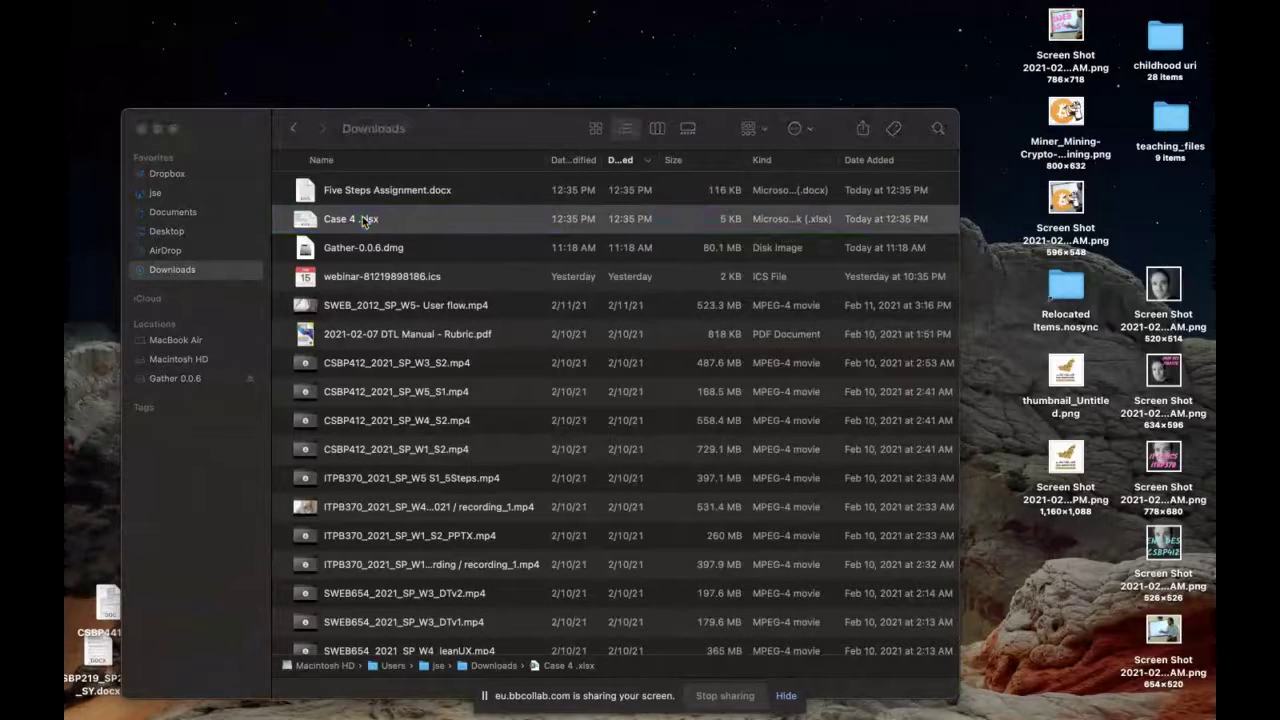
Examine the laptop comparison table for option A and option B, from the number of employees to the company gain per employee.
{"action": "scroll", "coordinate": [363, 222], "scroll_direction": "up", "scroll_amount": 5}
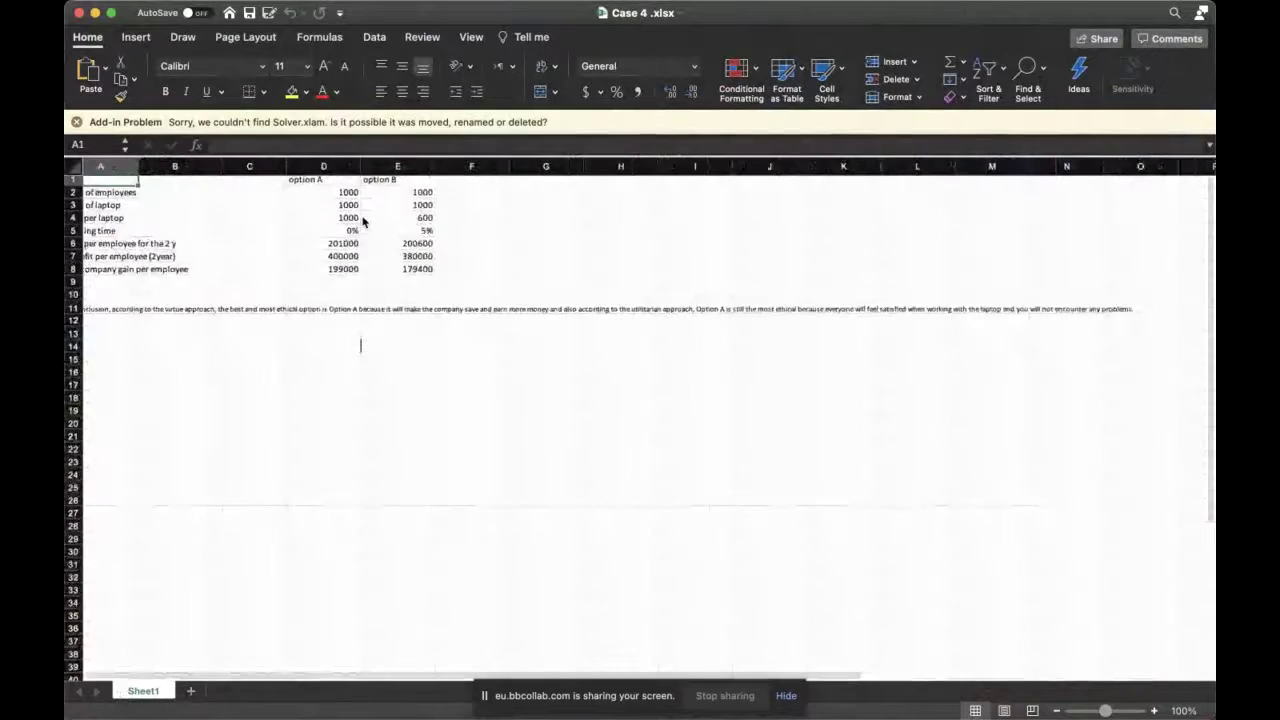
{"action": "scroll", "coordinate": [363, 222], "scroll_direction": "down", "scroll_amount": 5}
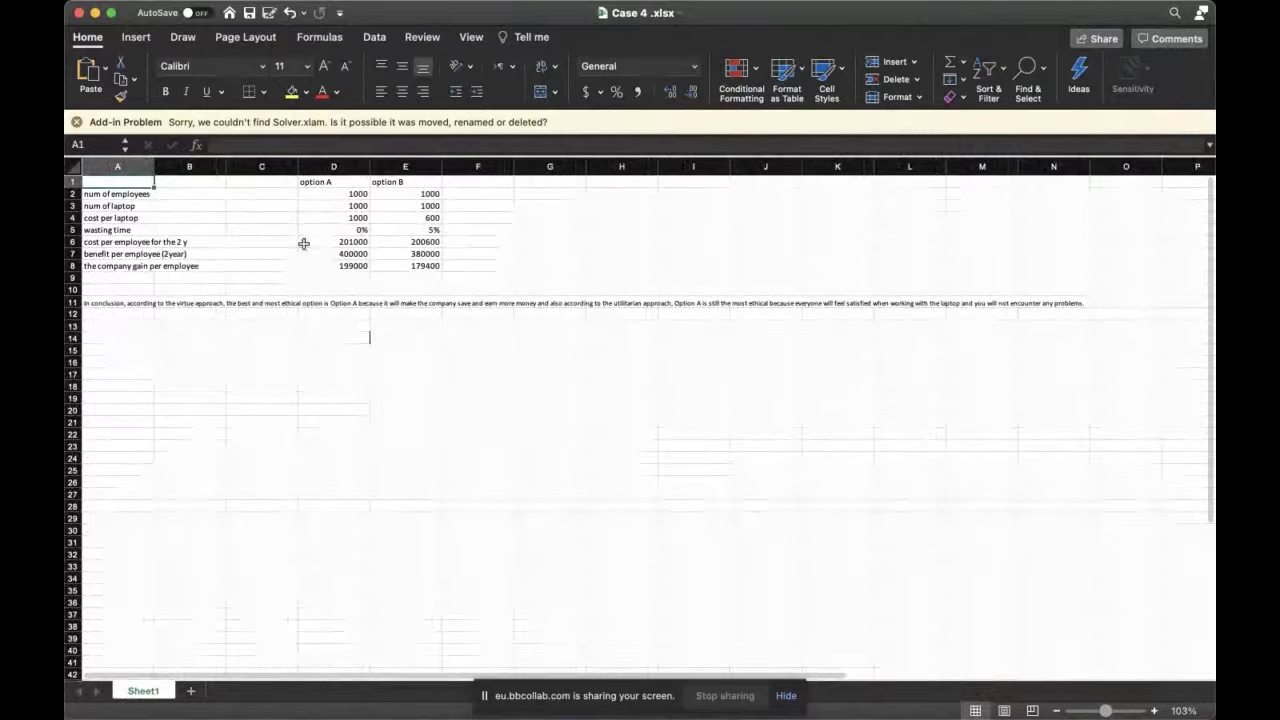
{"action": "scroll", "coordinate": [304, 243], "scroll_direction": "up", "scroll_amount": 5}
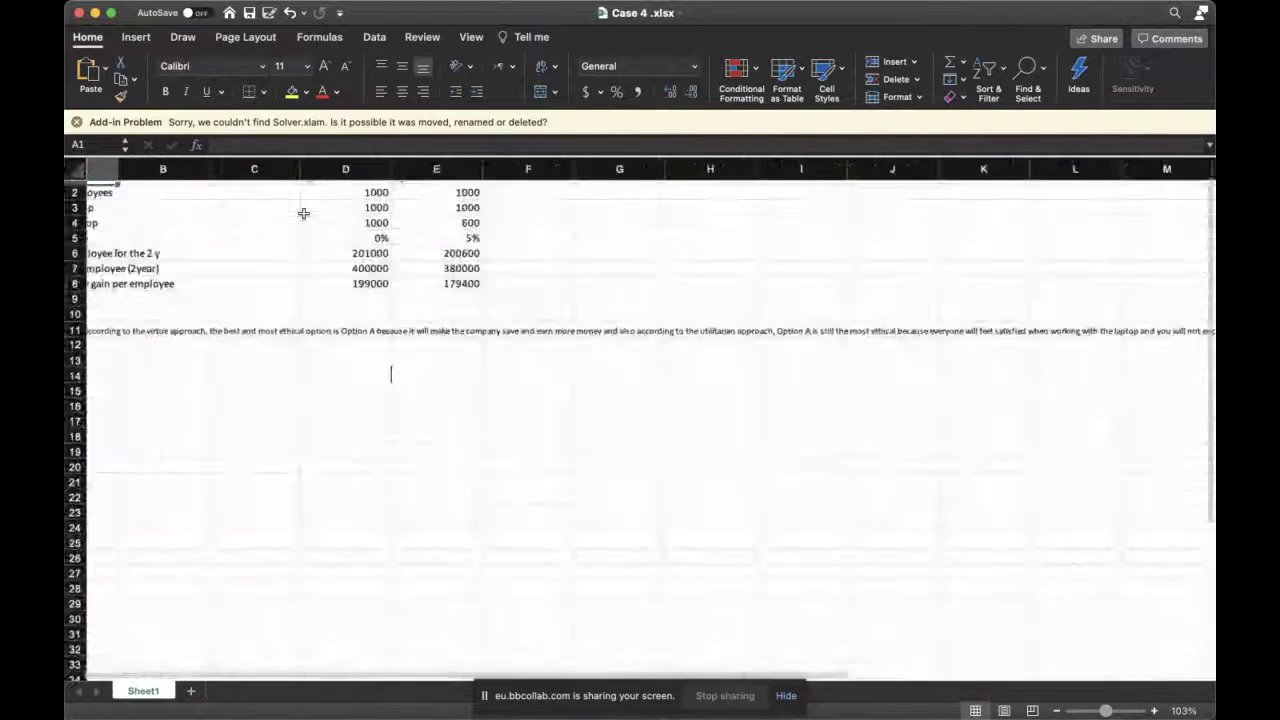
{"action": "scroll", "coordinate": [304, 213], "scroll_direction": "left", "scroll_amount": 3}
{"action": "scroll", "coordinate": [300, 211], "scroll_direction": "up", "scroll_amount": 2}
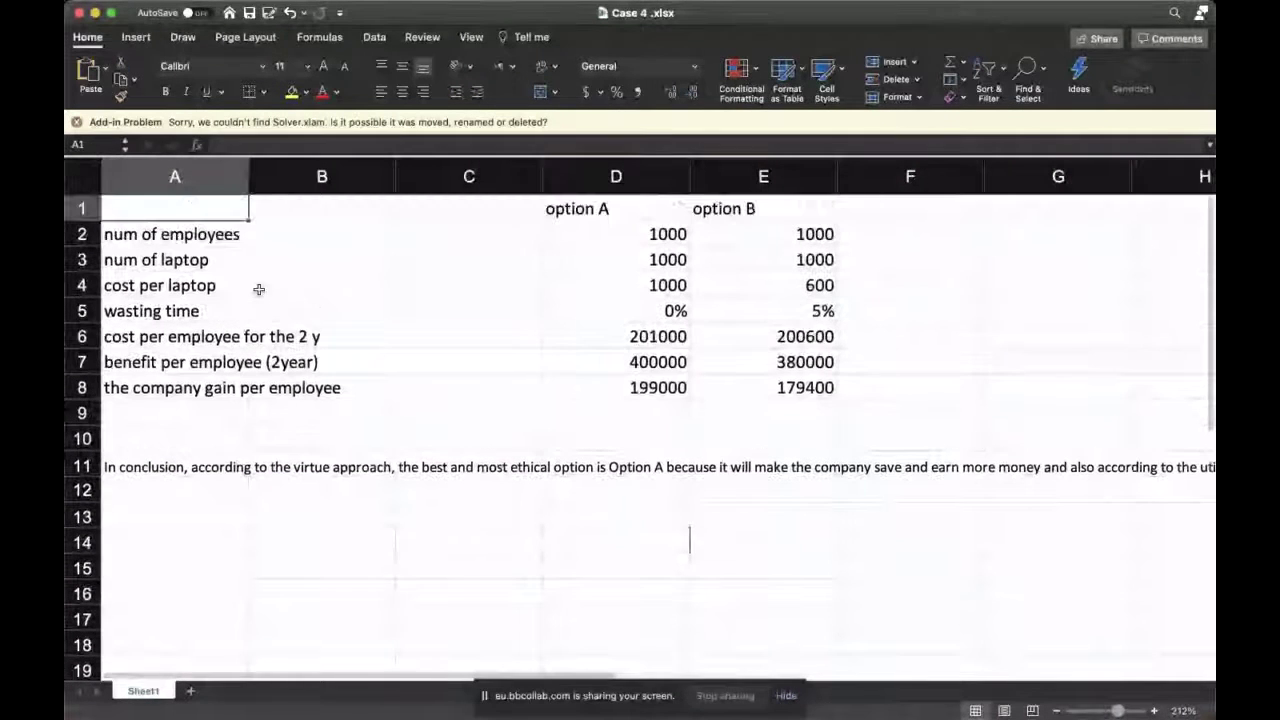
{"action": "left_click", "coordinate": [465, 206]}
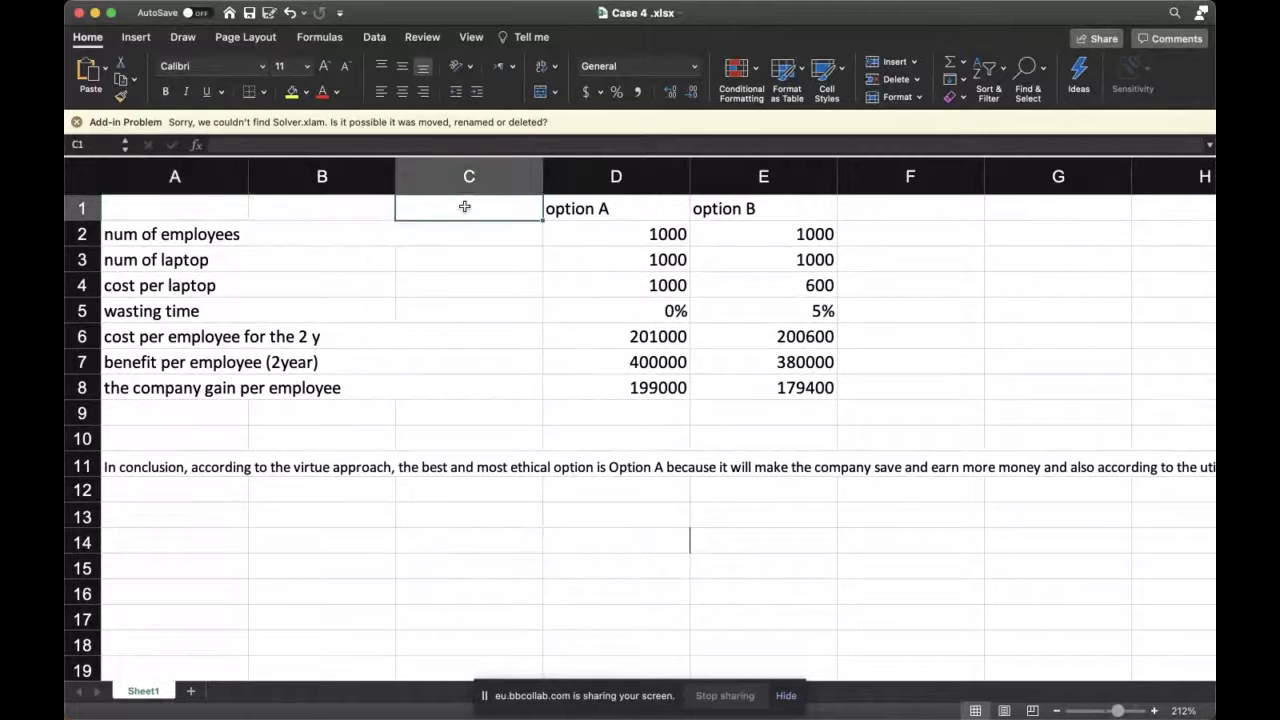
{"action": "left_click", "coordinate": [211, 234]}
{"action": "key", "text": "Tab"}
{"action": "key", "text": "Tab"}
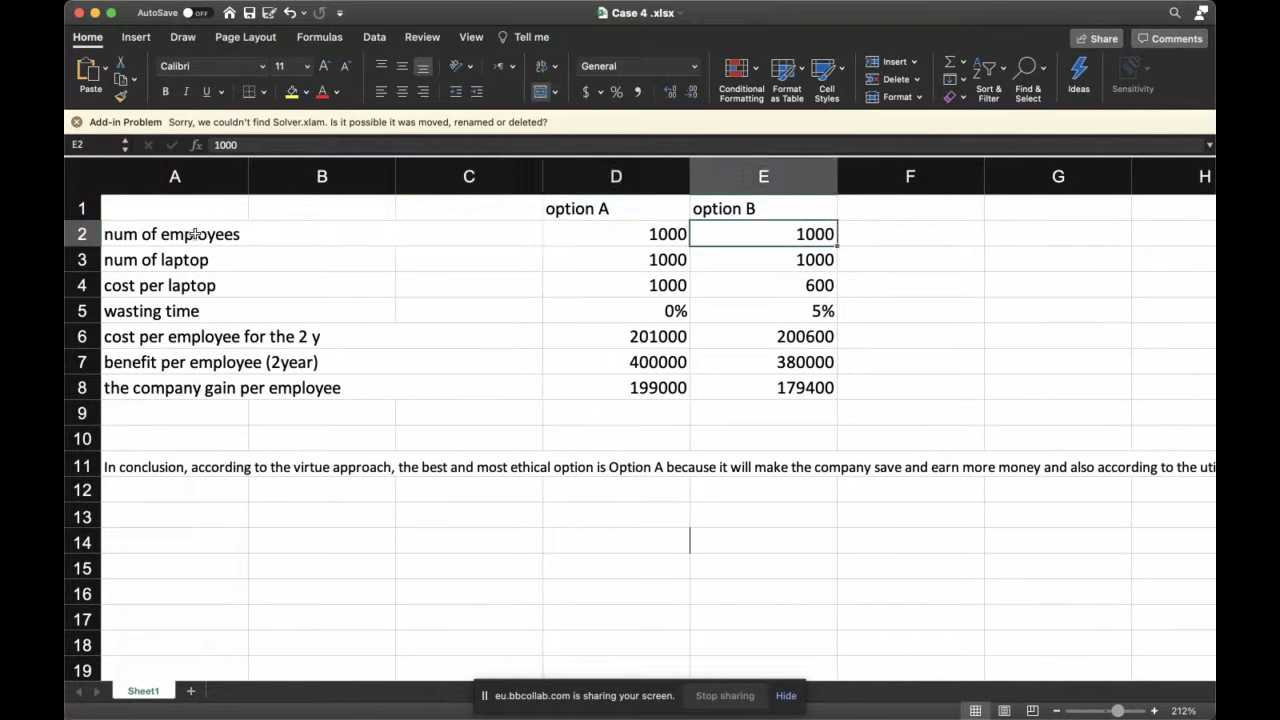
{"action": "key", "text": "Return"}
{"action": "key", "text": "Down"}
{"action": "key", "text": "Down"}
{"action": "key", "text": "Down"}
{"action": "key", "text": "Down"}
{"action": "key", "text": "Down"}
{"action": "key", "text": "Down"}
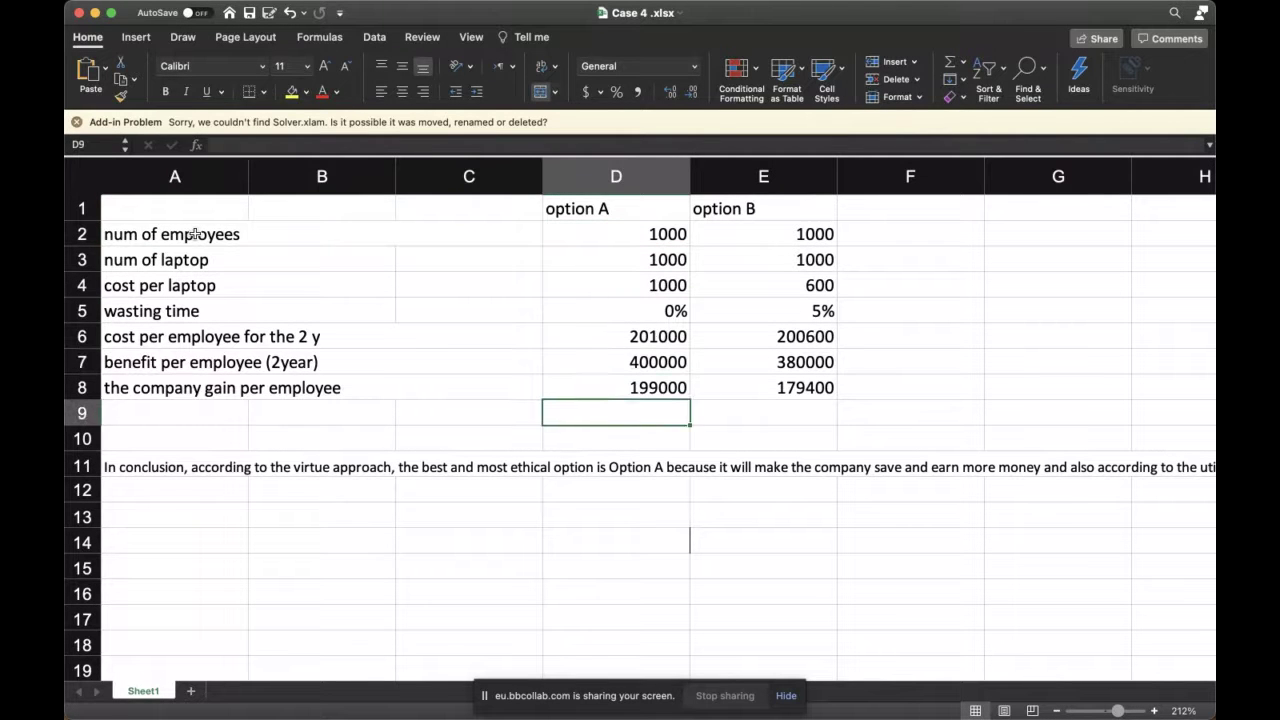
{"action": "key", "text": "Right"}
{"action": "key", "text": "Right"}
{"action": "key", "text": "Up"}
{"action": "key", "text": "Left"}
{"action": "key", "text": "Up"}
{"action": "key", "text": "Up"}
{"action": "key", "text": "Up"}
{"action": "key", "text": "Up"}
{"action": "key", "text": "Up"}
{"action": "key", "text": "Up"}
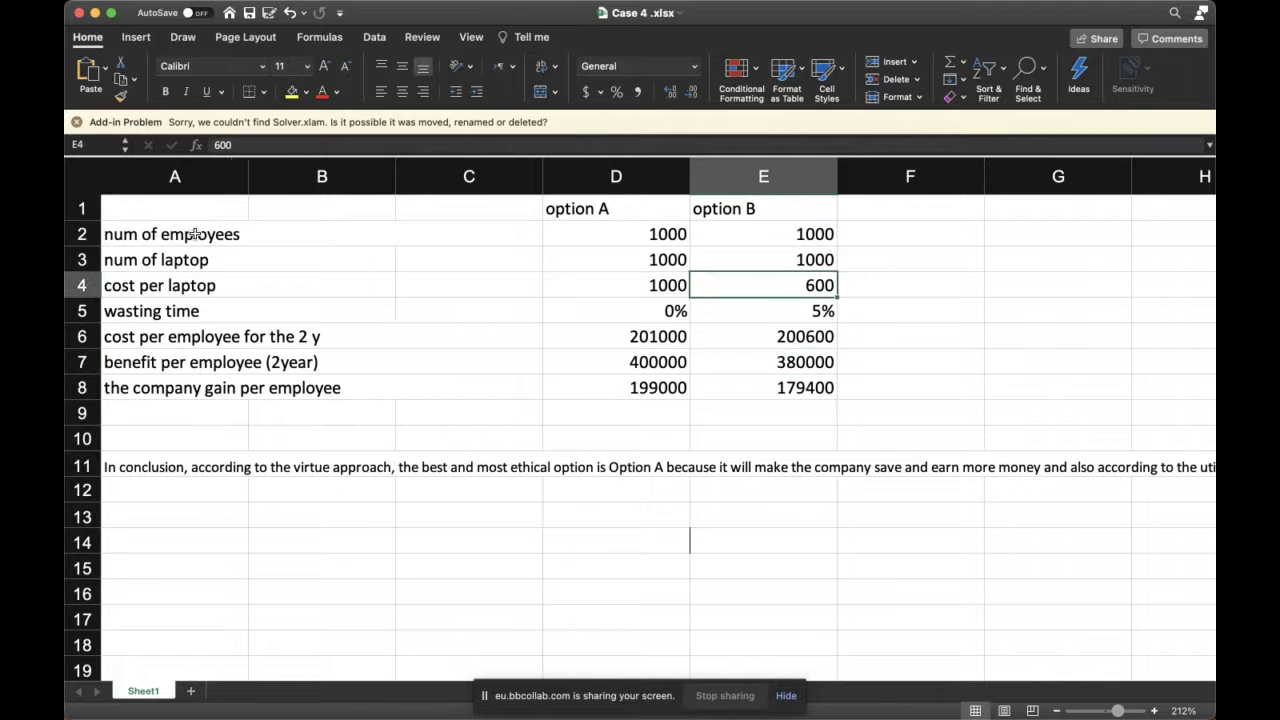
Compare the number of laptops and the cost per laptop between option A and option B.
{"action": "key", "text": "Left"}
{"action": "key", "text": "Down"}
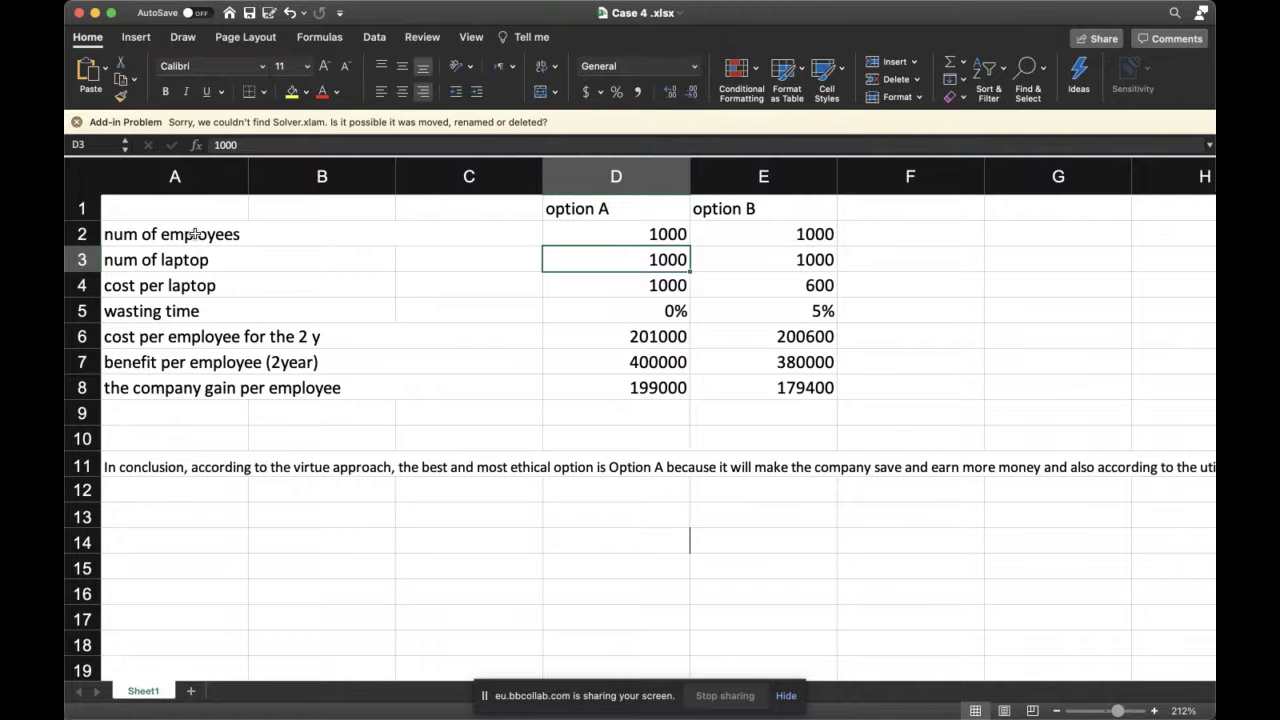
{"action": "key", "text": "Right"}
{"action": "key", "text": "Right"}
{"action": "key", "text": "Left"}
{"action": "key", "text": "Down"}
{"action": "key", "text": "Left"}
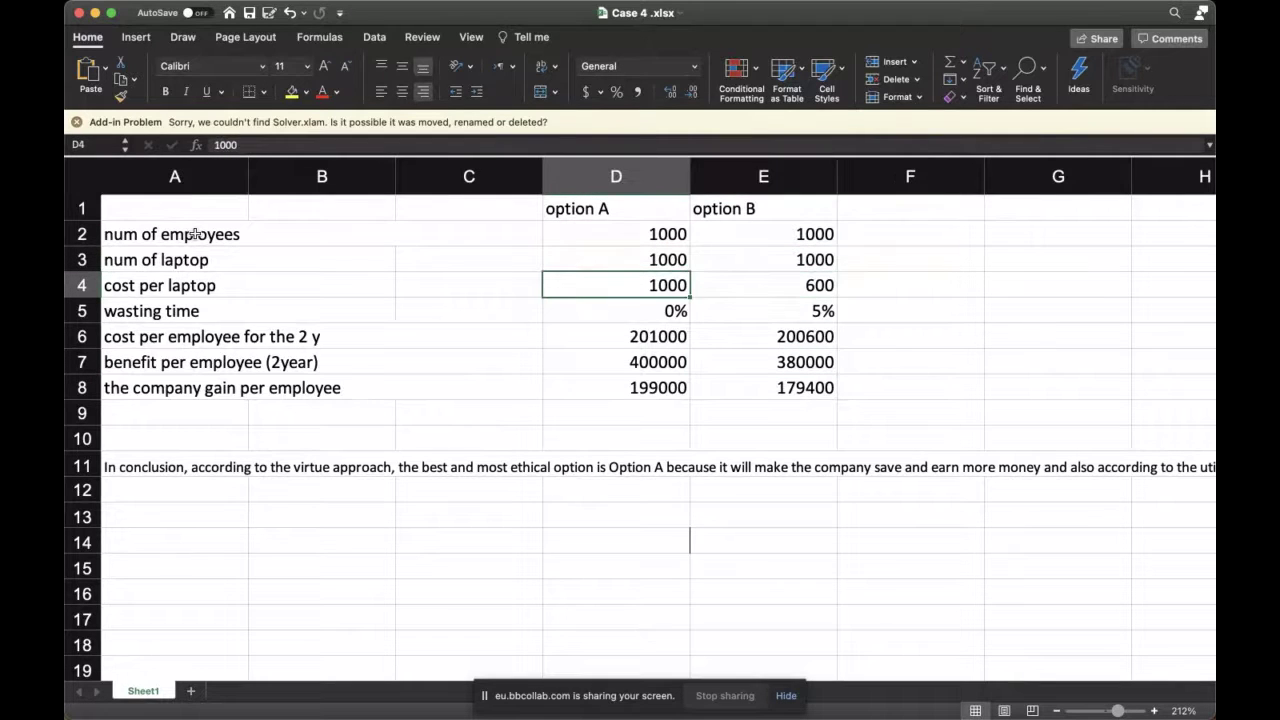
{"action": "key", "text": "Right"}
{"action": "key", "text": "Left"}
Check the wasting time percentages of option A and option B in row 5.
{"action": "key", "text": "Down"}
{"action": "key", "text": "Left"}
{"action": "key", "text": "Left"}
{"action": "key", "text": "Right"}
{"action": "key", "text": "Right"}
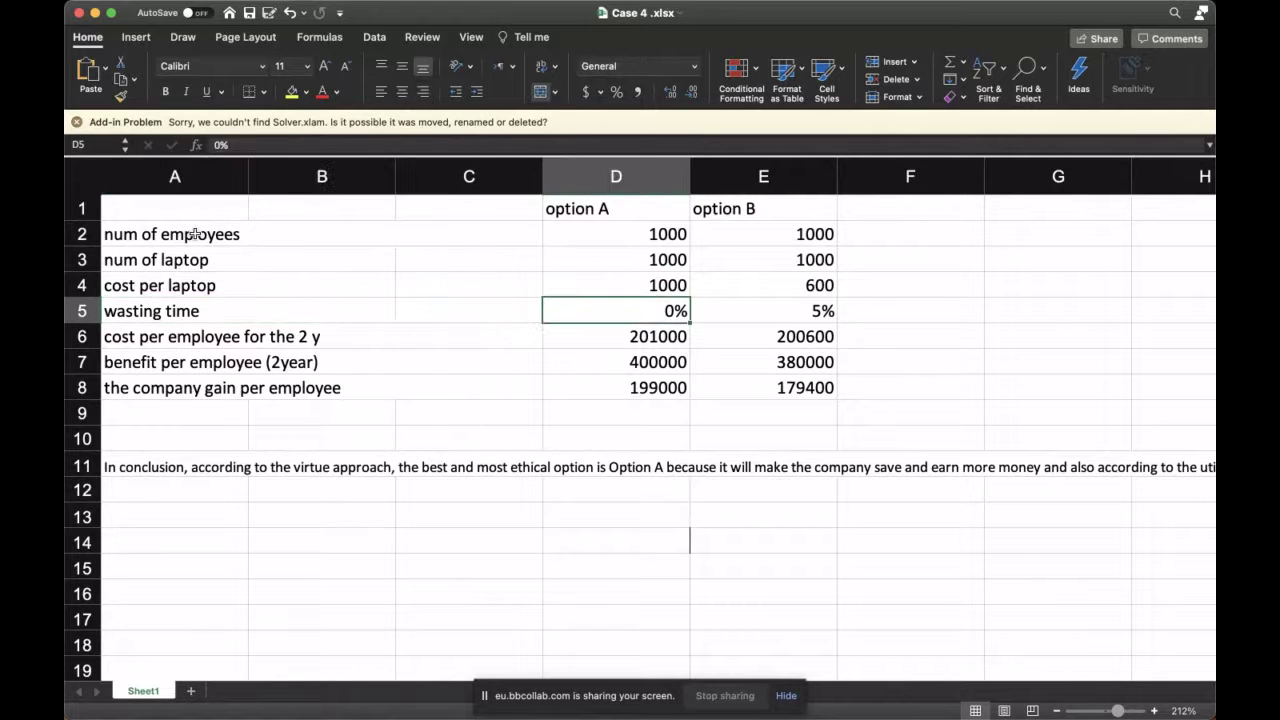
{"action": "key", "text": "Right"}
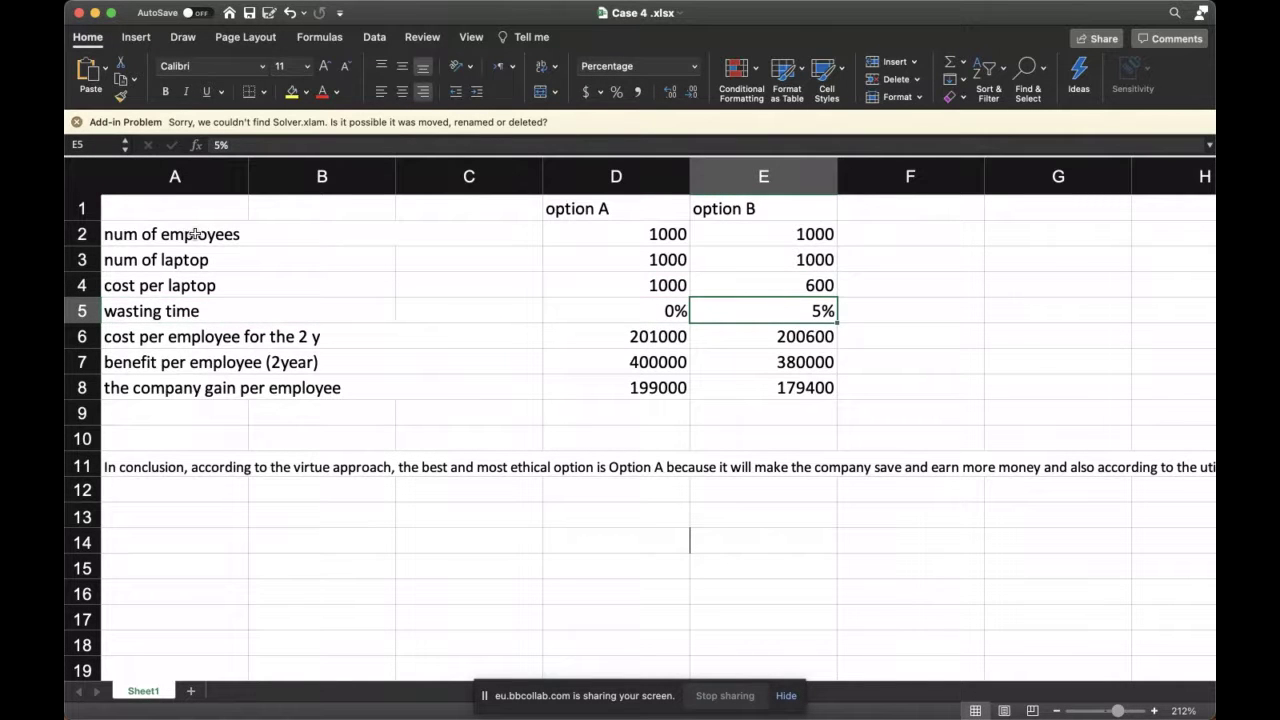
{"action": "key", "text": "Left"}
{"action": "key", "text": "Left"}
{"action": "key", "text": "Left"}
{"action": "key", "text": "Left"}
{"action": "key", "text": "Right"}
{"action": "key", "text": "Right"}
{"action": "key", "text": "Right"}
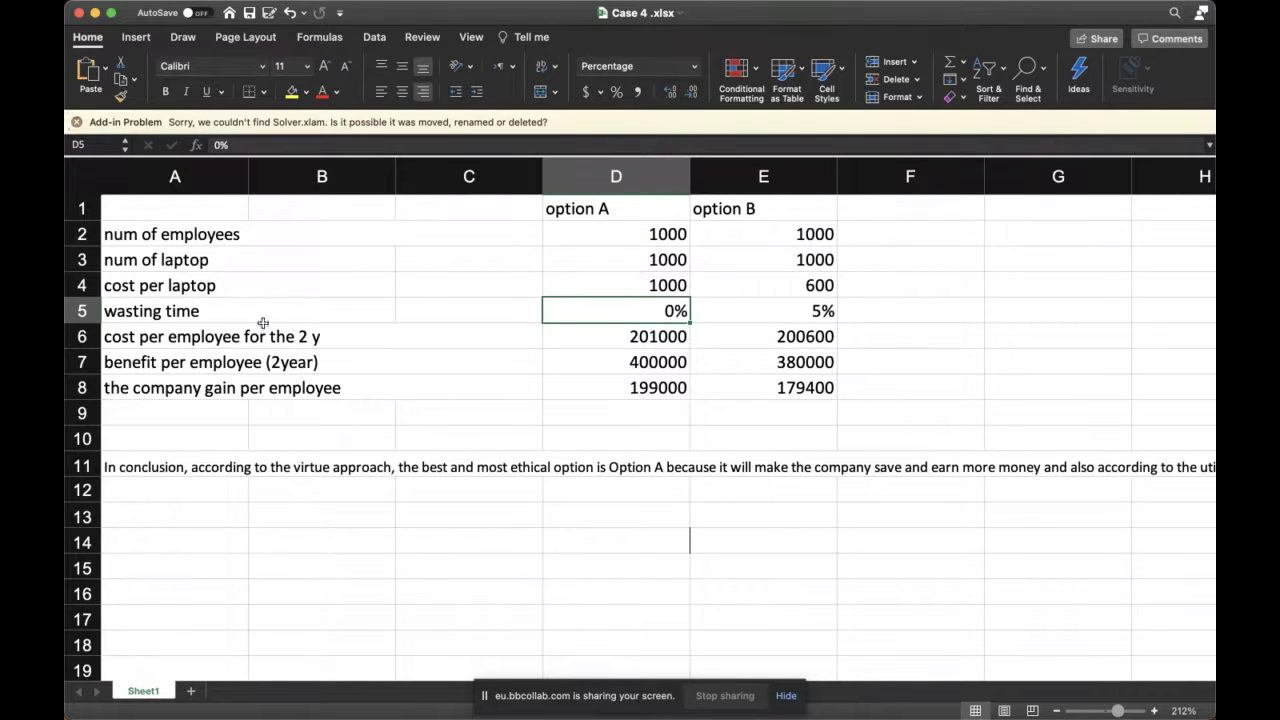
Try to wrap the conclusion text within cell A11.
{"action": "left_click", "coordinate": [186, 460]}
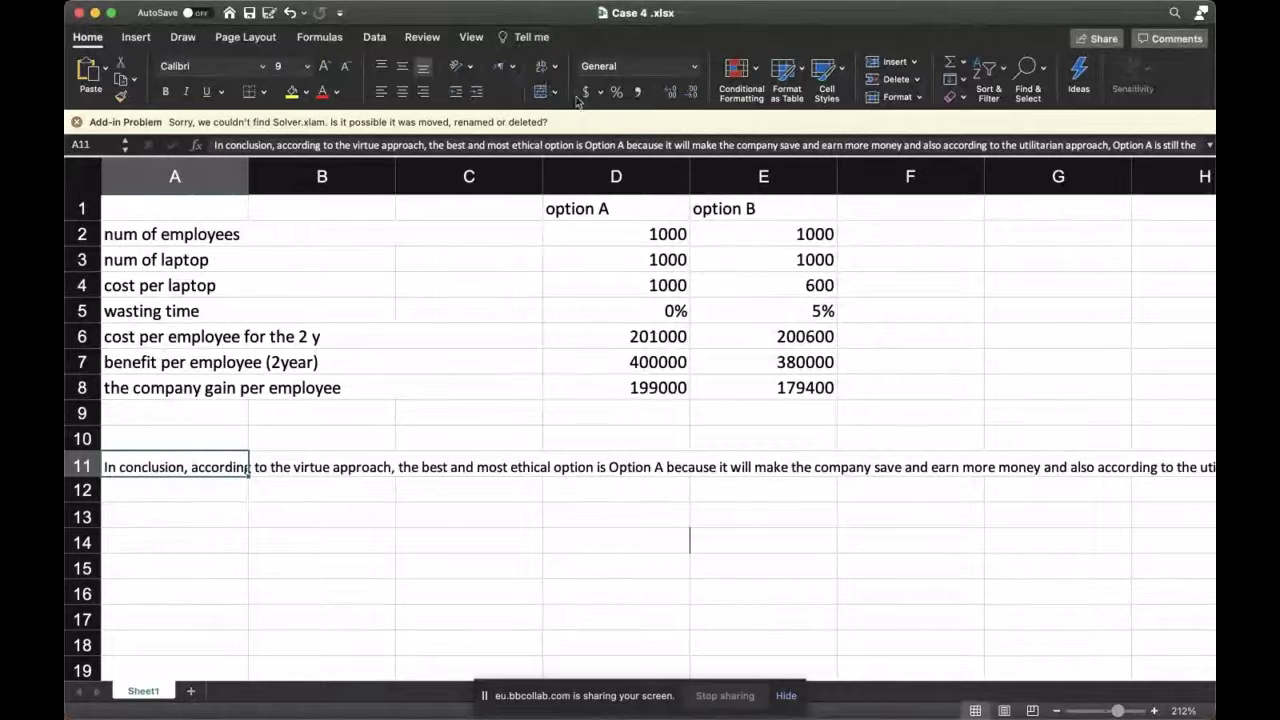
{"action": "left_click", "coordinate": [545, 72]}
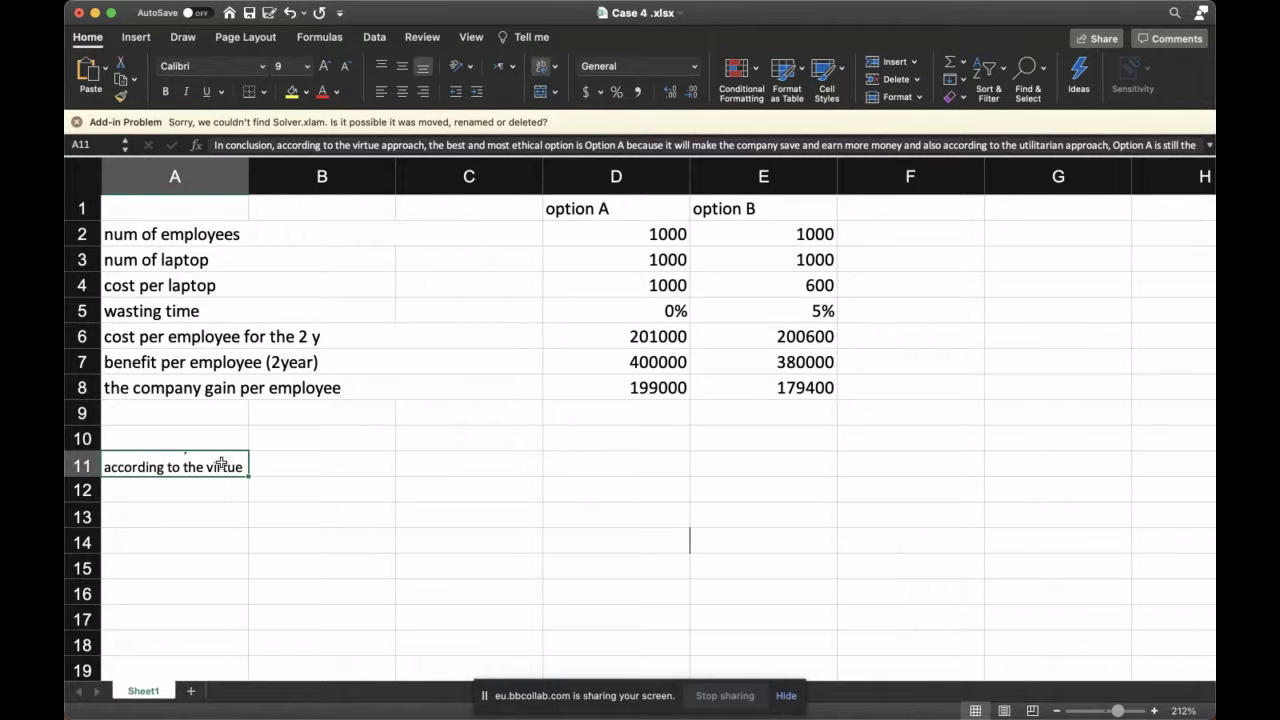
{"action": "left_click", "coordinate": [555, 66]}
{"action": "left_click", "coordinate": [590, 88]}
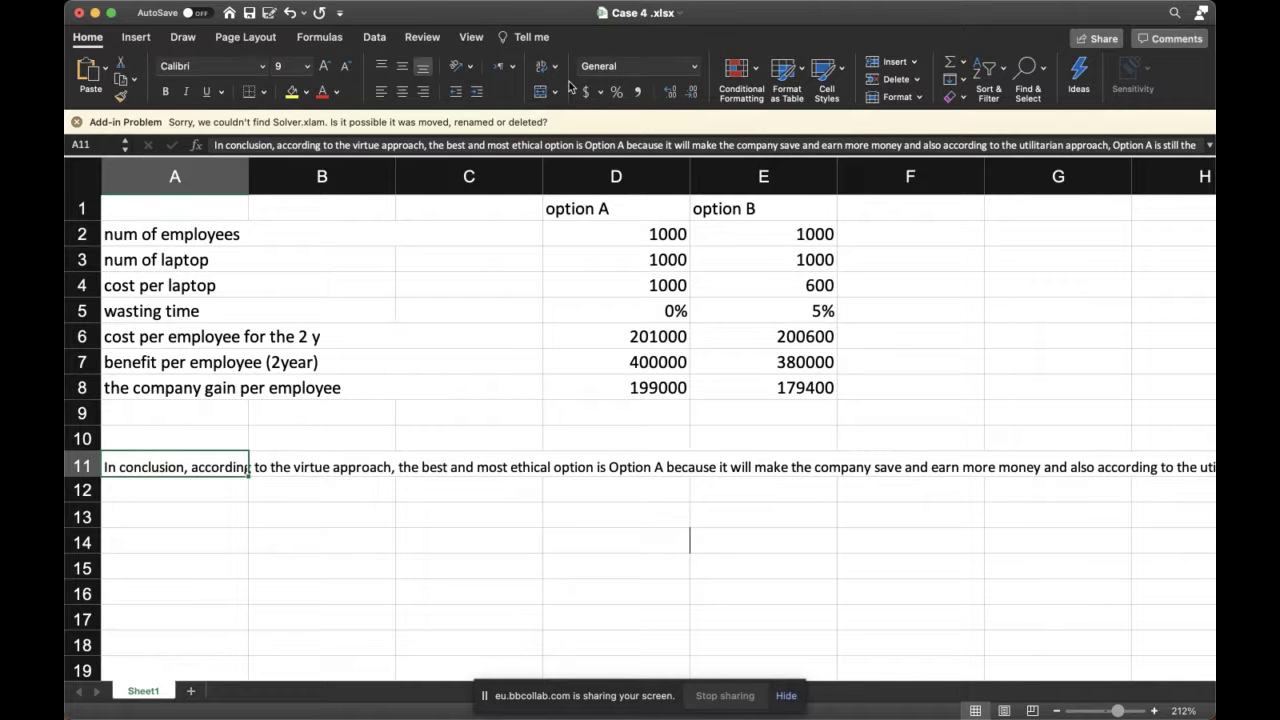
{"action": "left_click", "coordinate": [541, 66]}
{"action": "left_click", "coordinate": [541, 66]}
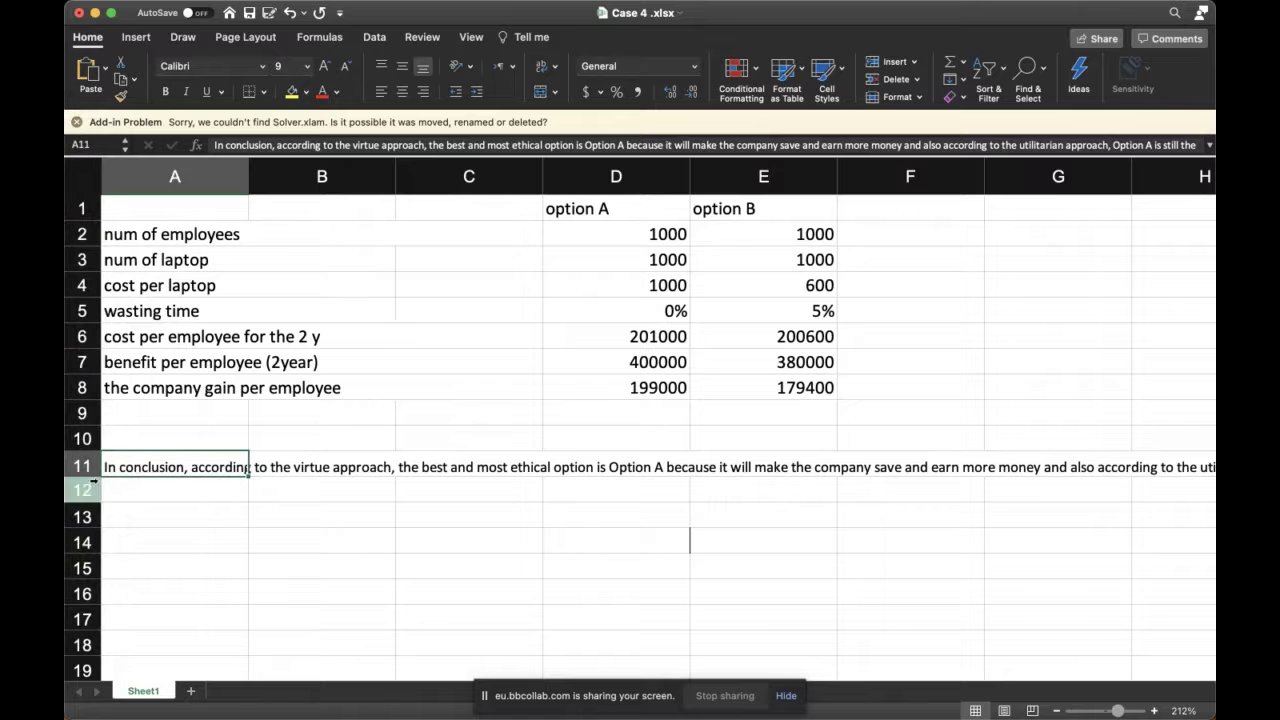
Increase the height of row 11 and delete the two empty columns between the row labels and the option A column.
{"action": "left_click_drag", "start_coordinate": [92, 478], "coordinate": [88, 605]}
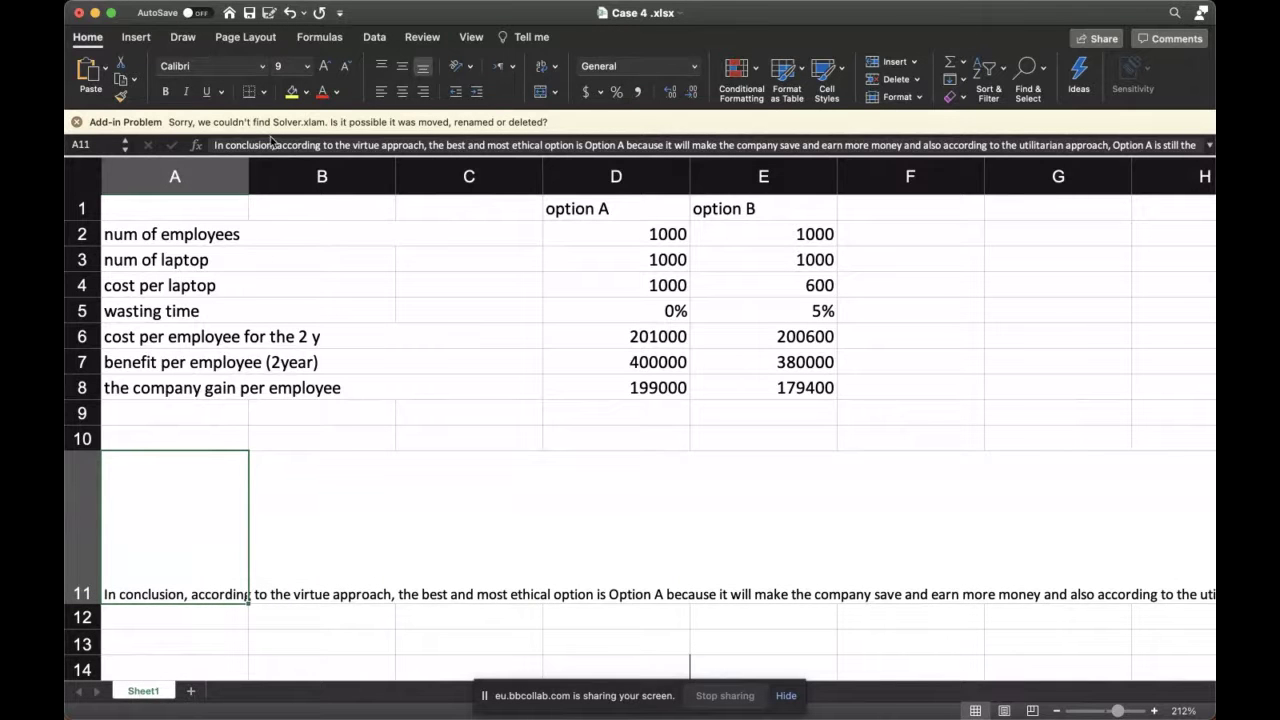
{"action": "left_click", "coordinate": [322, 172]}
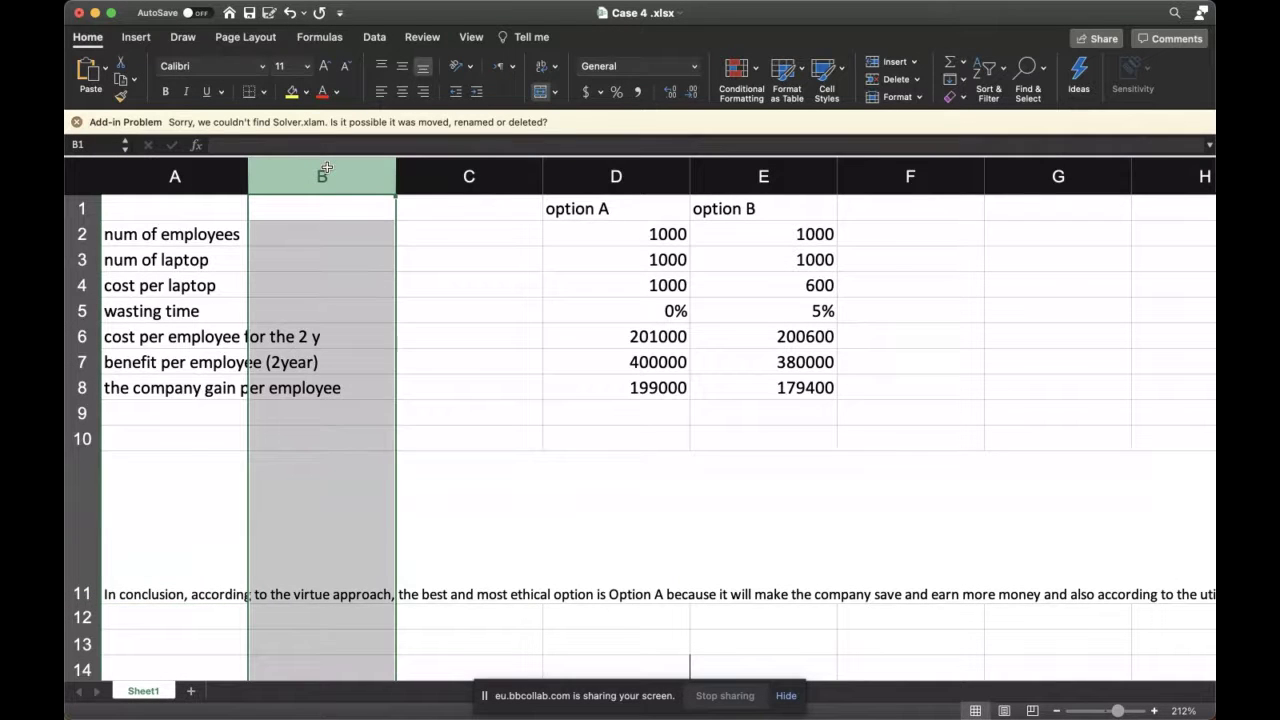
{"action": "right_click", "coordinate": [326, 170]}
{"action": "left_click", "coordinate": [362, 272]}
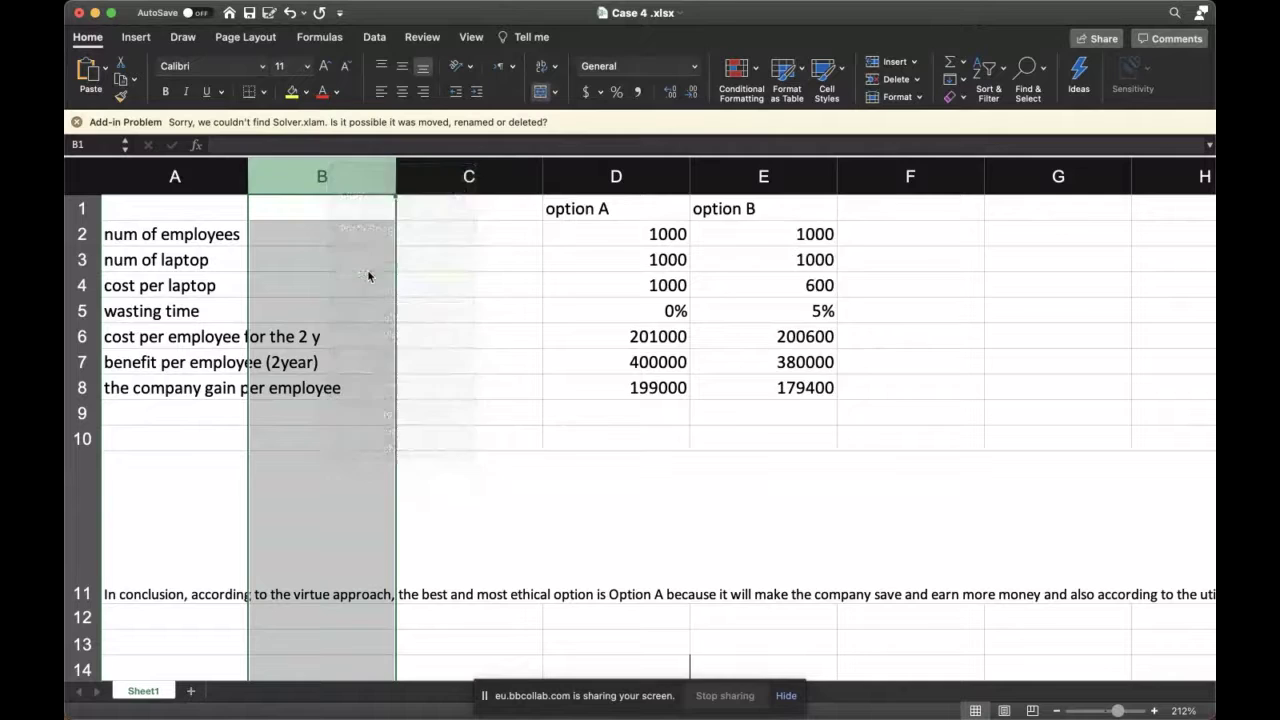
{"action": "right_click", "coordinate": [322, 172]}
{"action": "mouse_move", "coordinate": [348, 242]}
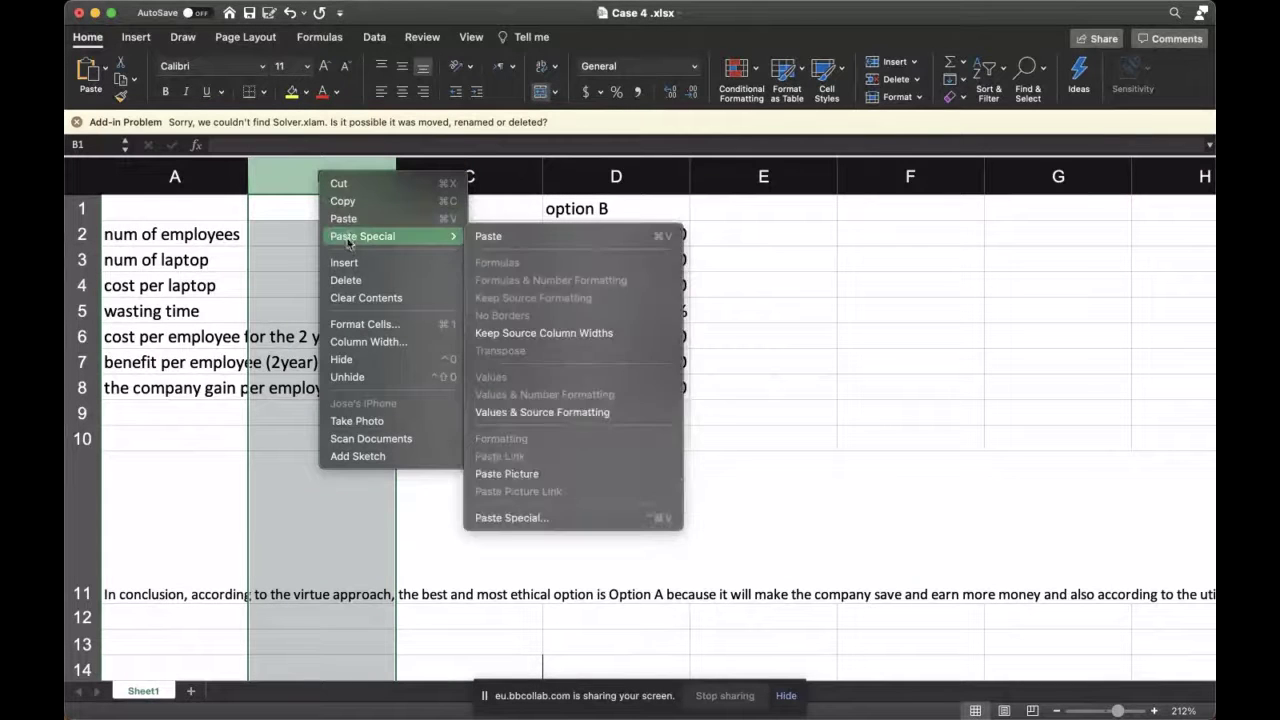
{"action": "left_click", "coordinate": [351, 278]}
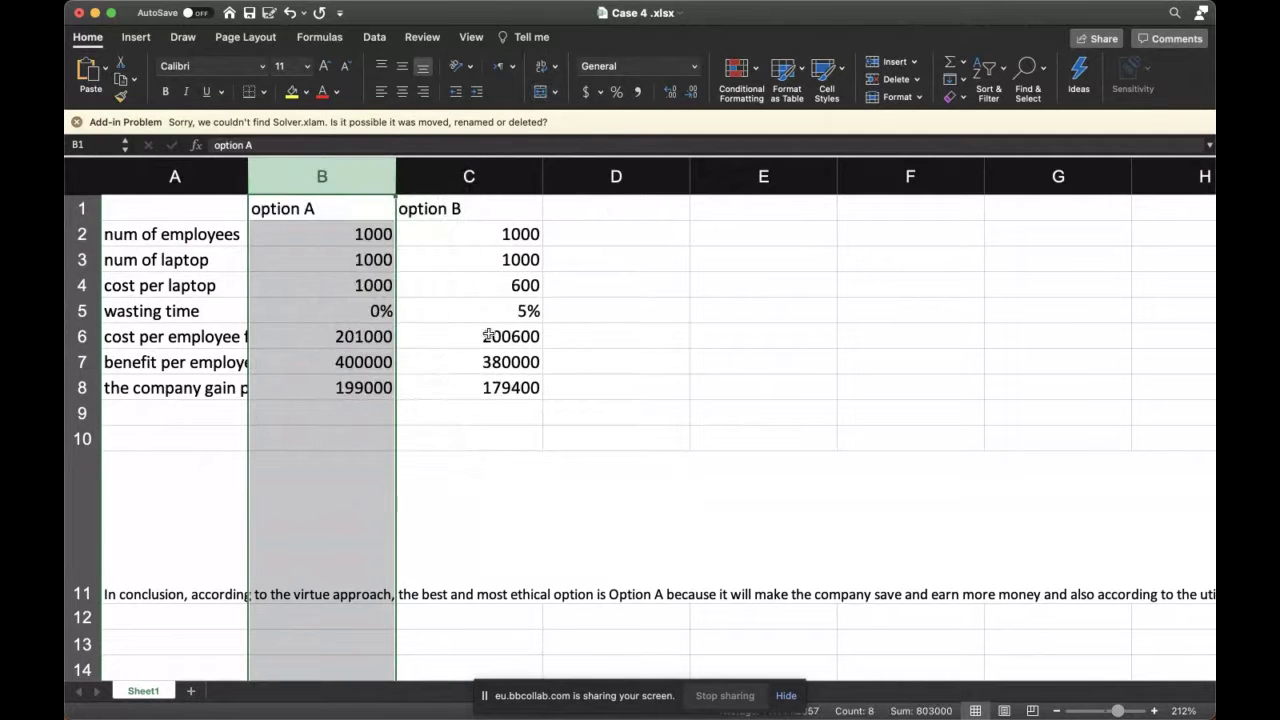
{"action": "left_click", "coordinate": [488, 336]}
{"action": "left_click", "coordinate": [334, 339]}
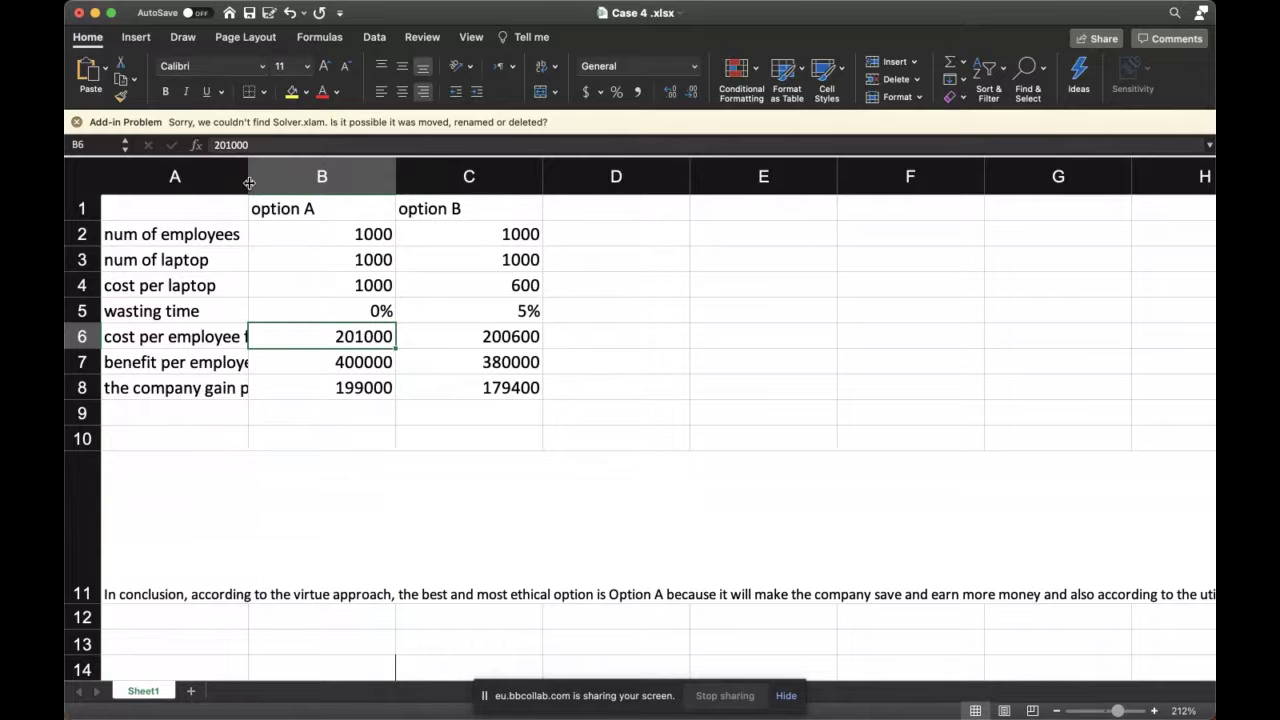
Widen column A to fit the row labels and make the company gain per employee row bold across A8:C8.
{"action": "left_click_drag", "start_coordinate": [249, 183], "coordinate": [390, 179]}
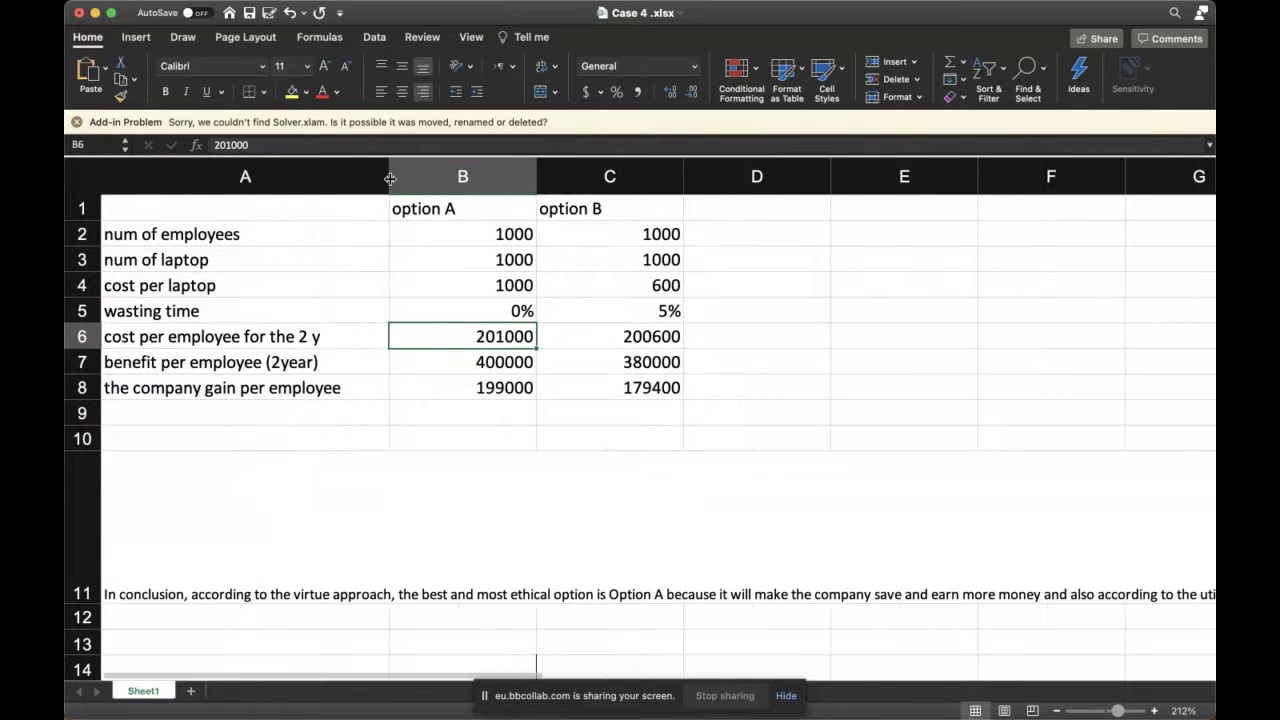
{"action": "left_click", "coordinate": [428, 393]}
{"action": "key", "text": "Up"}
{"action": "key", "text": "Up"}
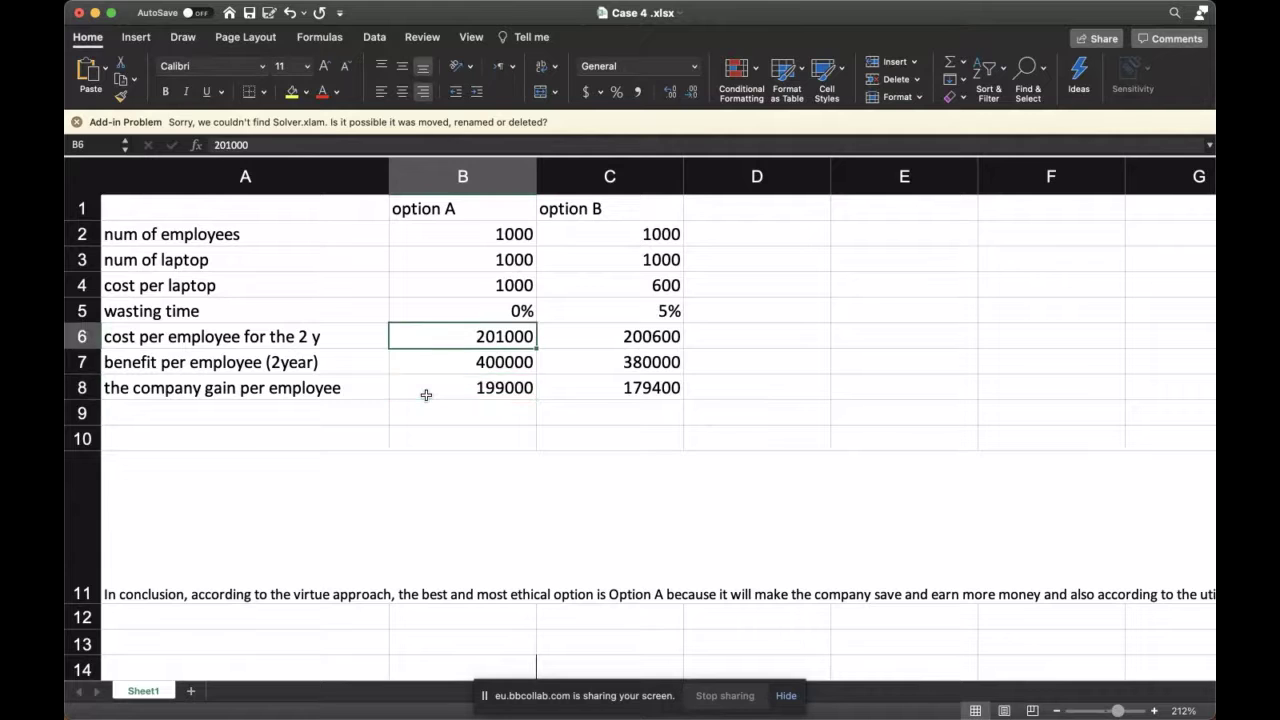
{"action": "key", "text": "Down"}
{"action": "key", "text": "Down"}
{"action": "key", "text": "Left"}
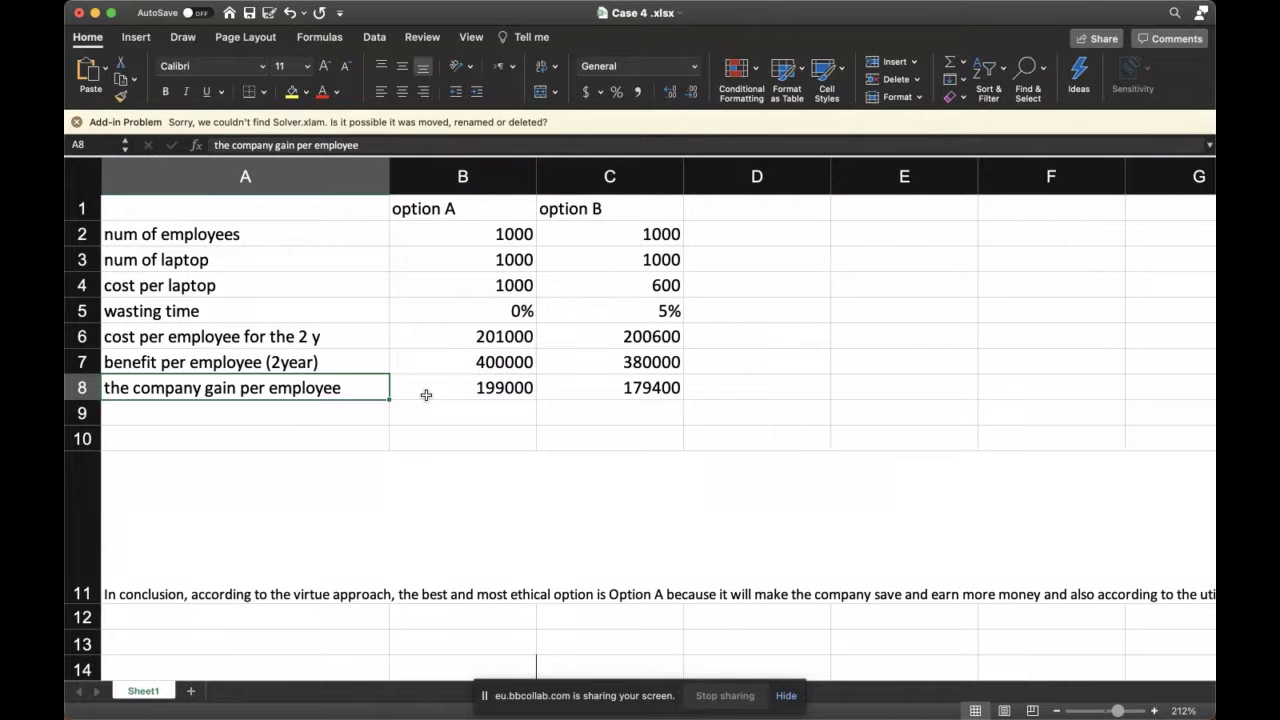
{"action": "key", "text": "shift+Right"}
{"action": "key", "text": "shift+Right"}
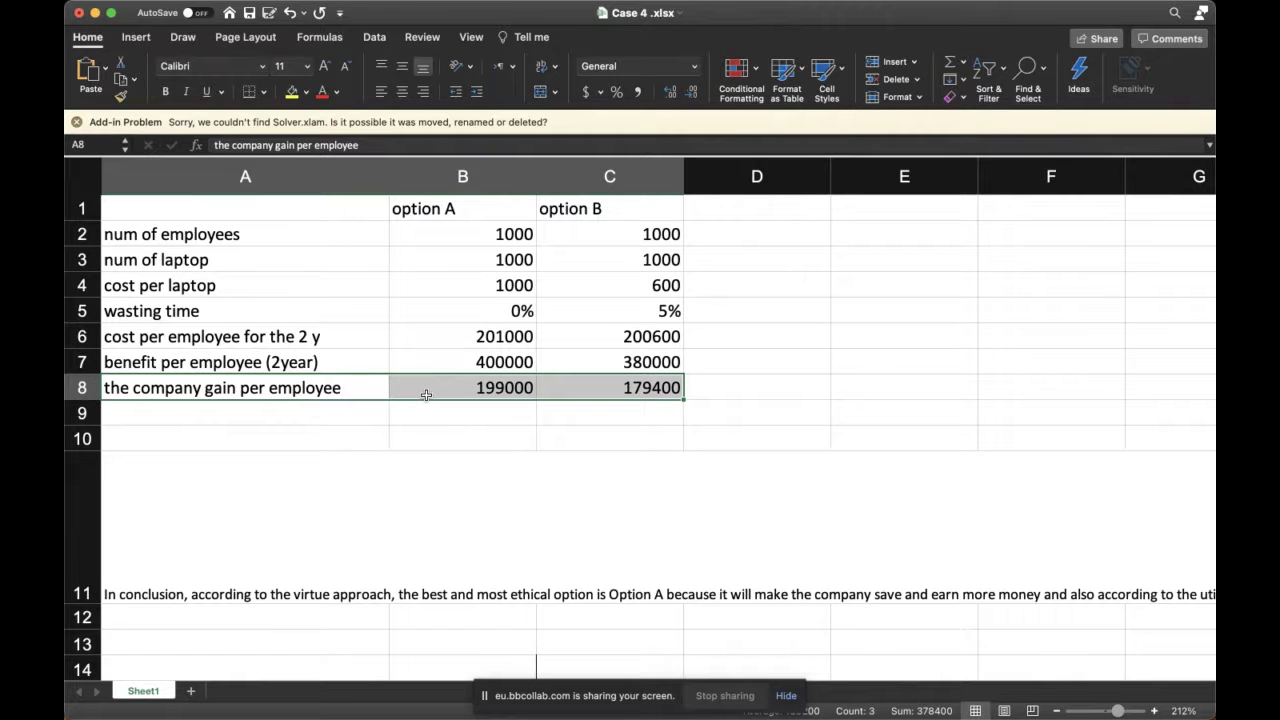
{"action": "key", "text": "super+b"}
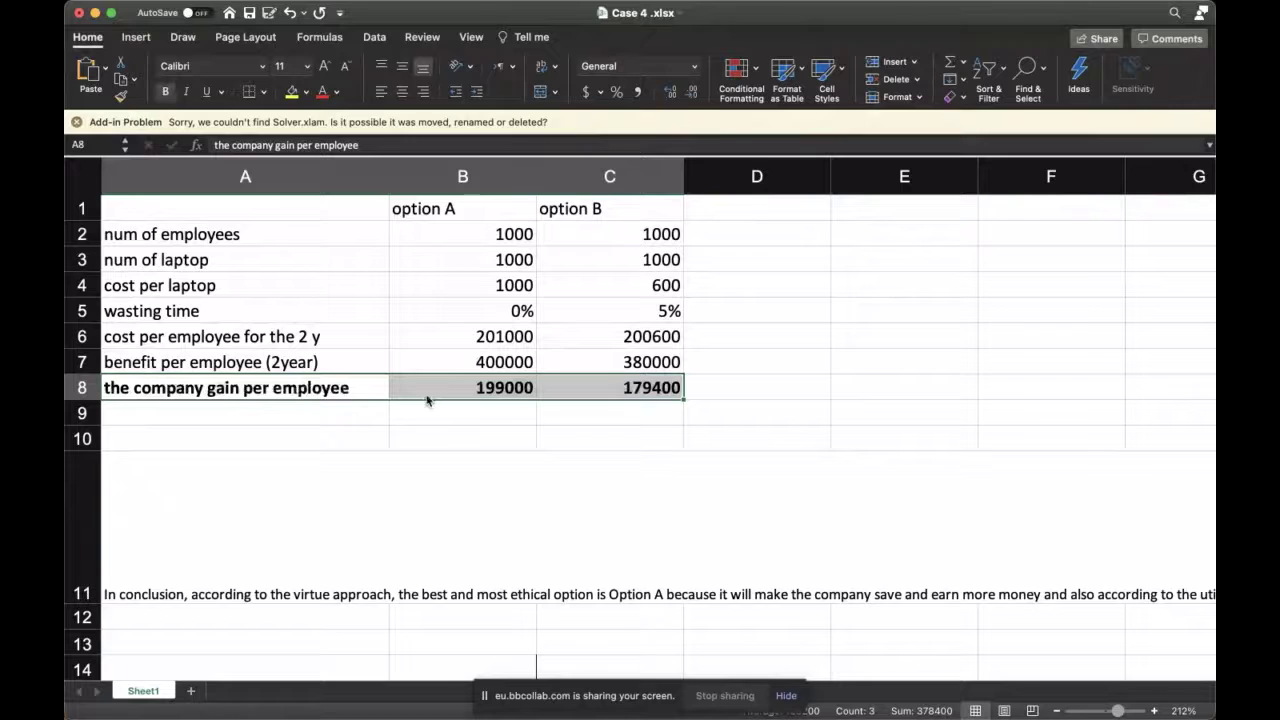
{"action": "left_click", "coordinate": [462, 458]}
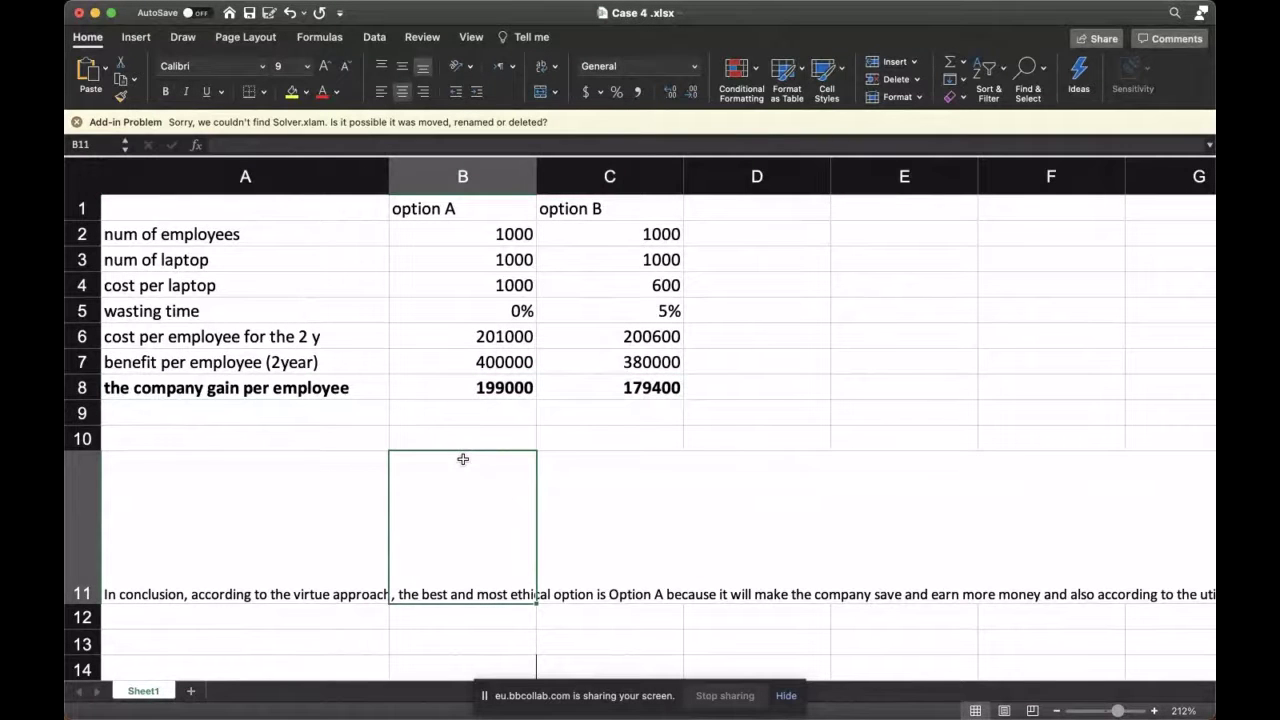
{"action": "key", "text": "XF86AudioRaiseVolume"}
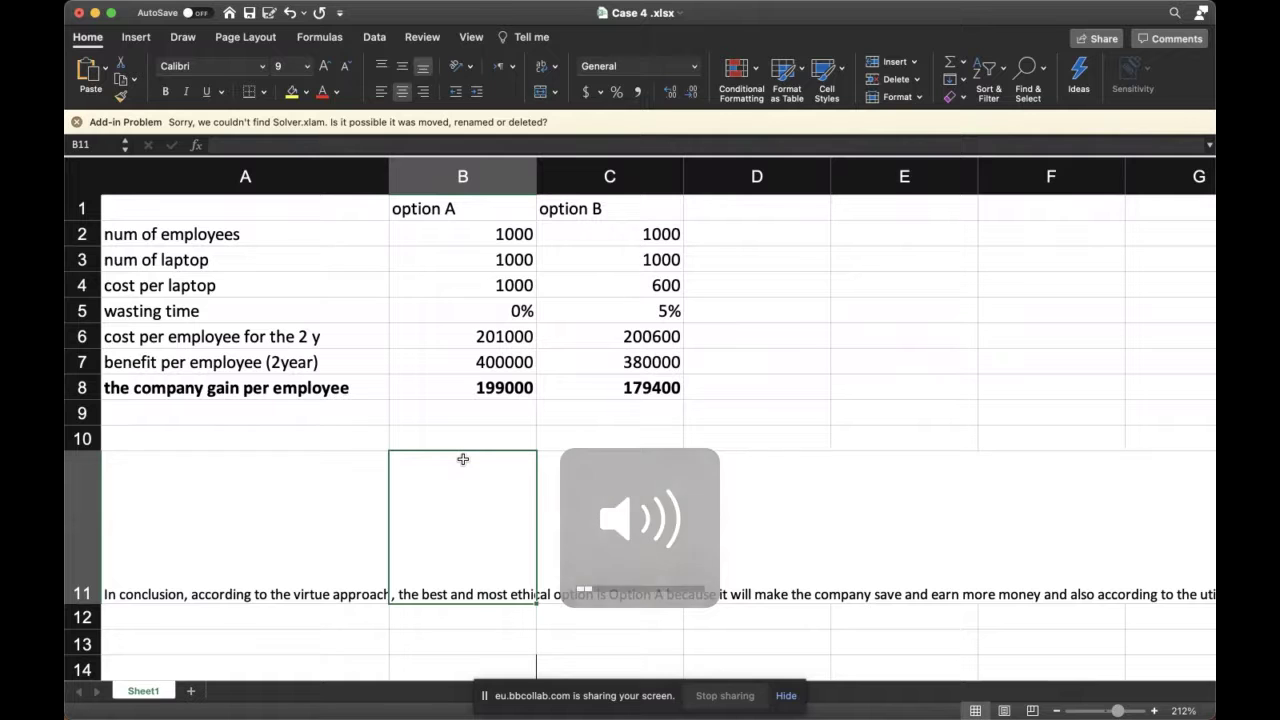
Wrap the conclusion text within cell A11.
{"action": "left_click", "coordinate": [500, 340]}
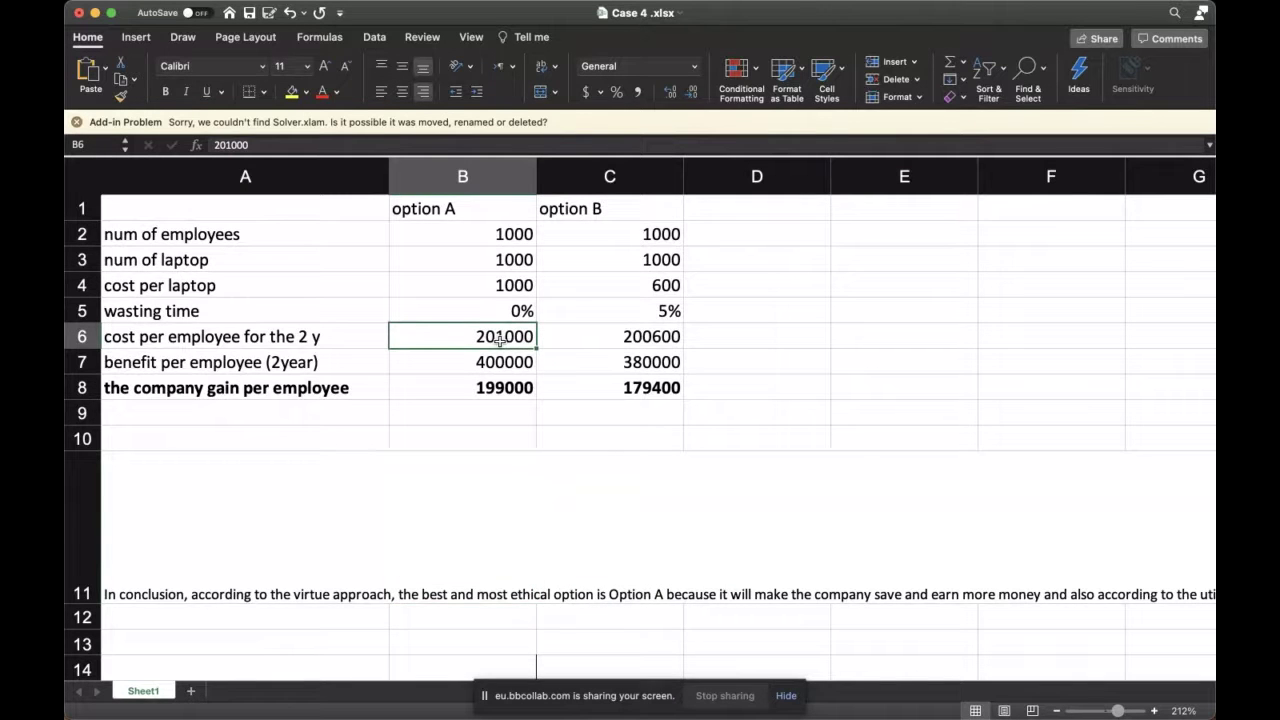
{"action": "scroll", "coordinate": [500, 340], "scroll_direction": "down", "scroll_amount": 5}
{"action": "left_click", "coordinate": [260, 263]}
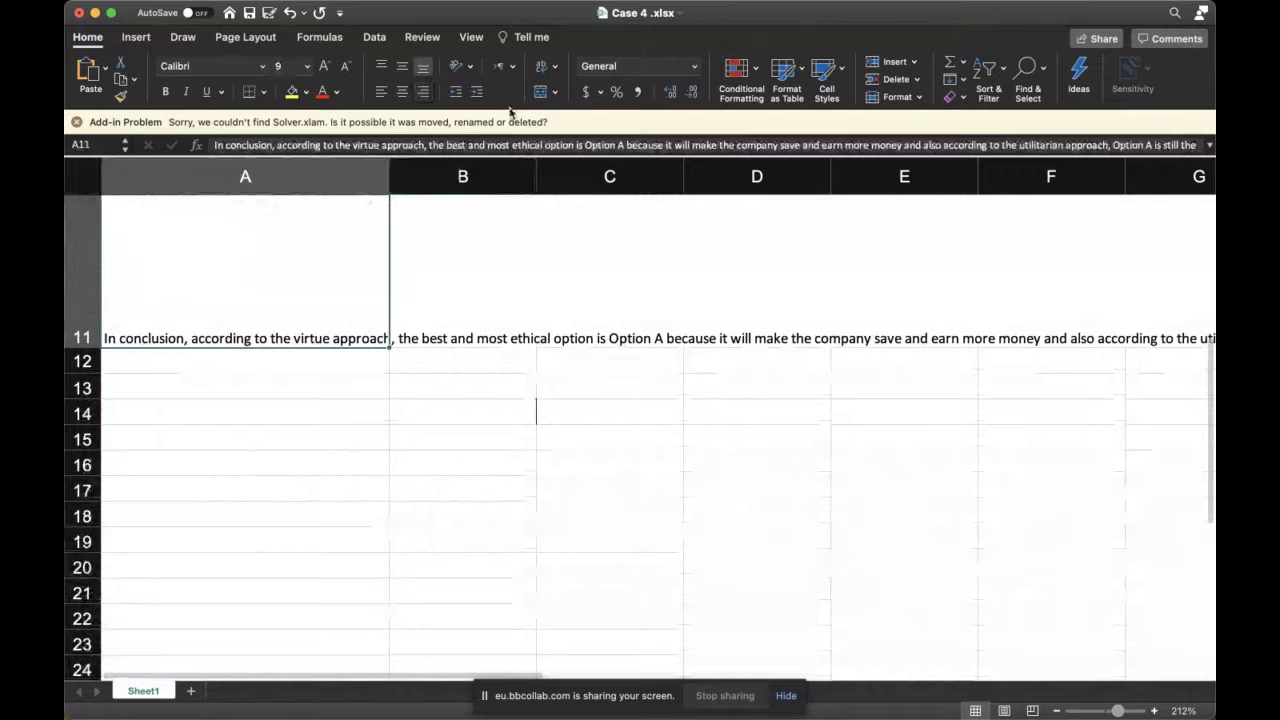
{"action": "left_click", "coordinate": [546, 66]}
{"action": "scroll", "coordinate": [455, 321], "scroll_direction": "up", "scroll_amount": 5}
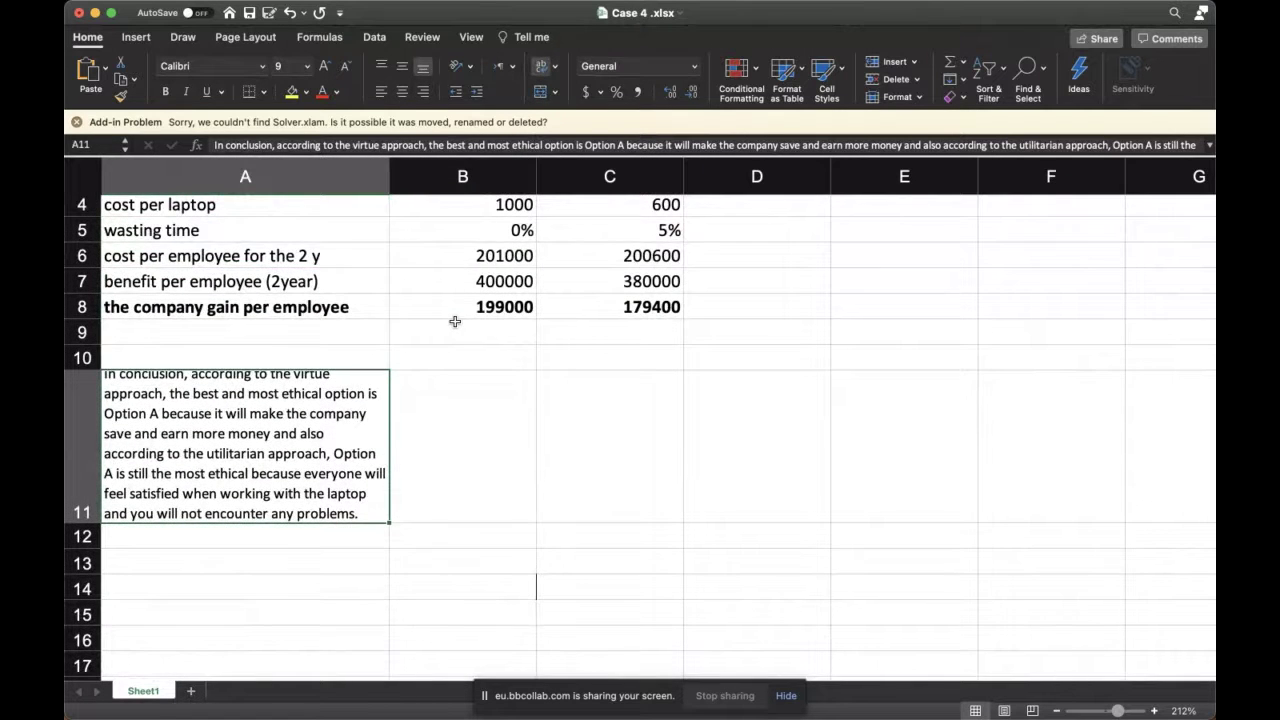
{"action": "scroll", "coordinate": [455, 321], "scroll_direction": "up", "scroll_amount": 2}
Compare the number of employees, number of laptops and cost per laptop between option A and option B.
{"action": "left_click", "coordinate": [455, 321]}
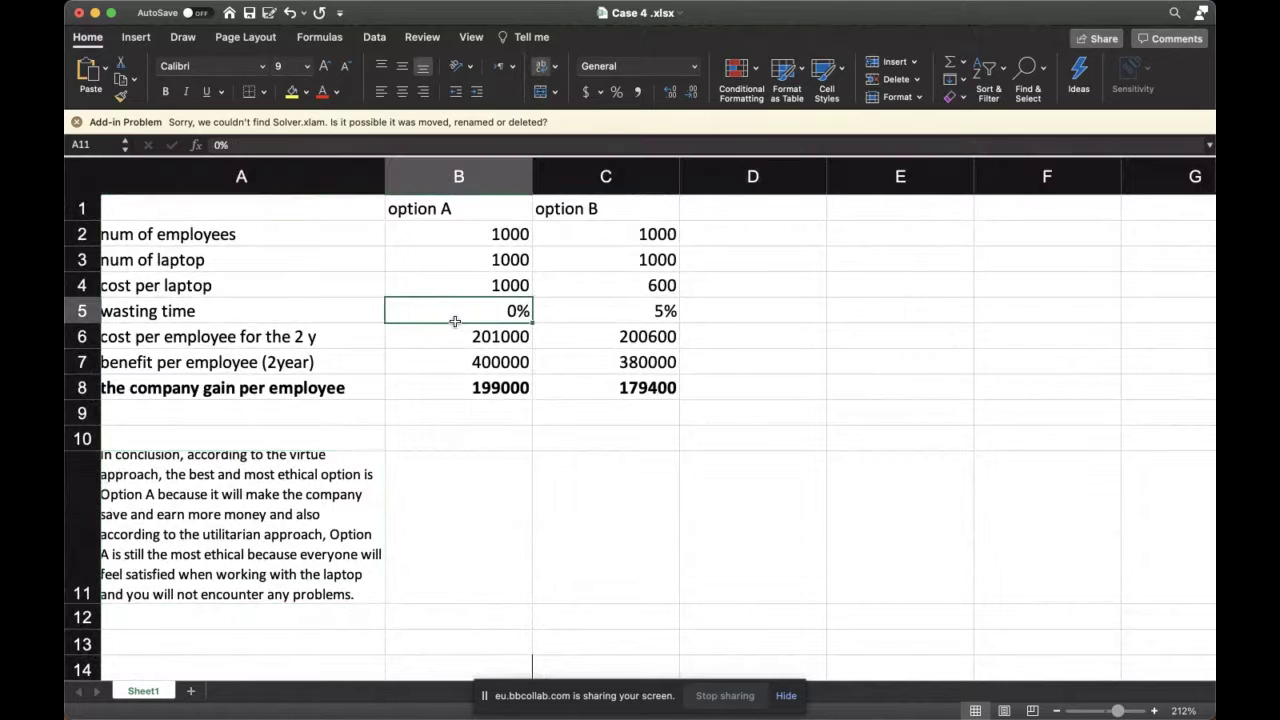
{"action": "left_click", "coordinate": [457, 334]}
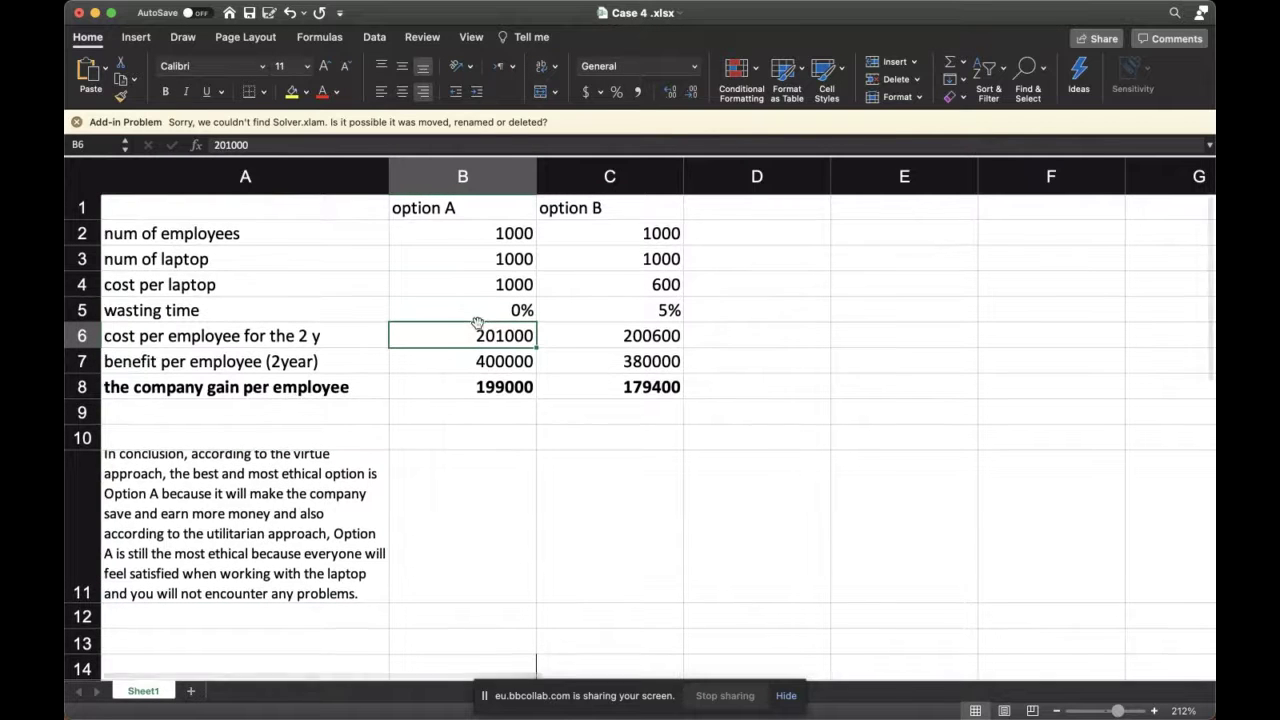
{"action": "left_click", "coordinate": [472, 240]}
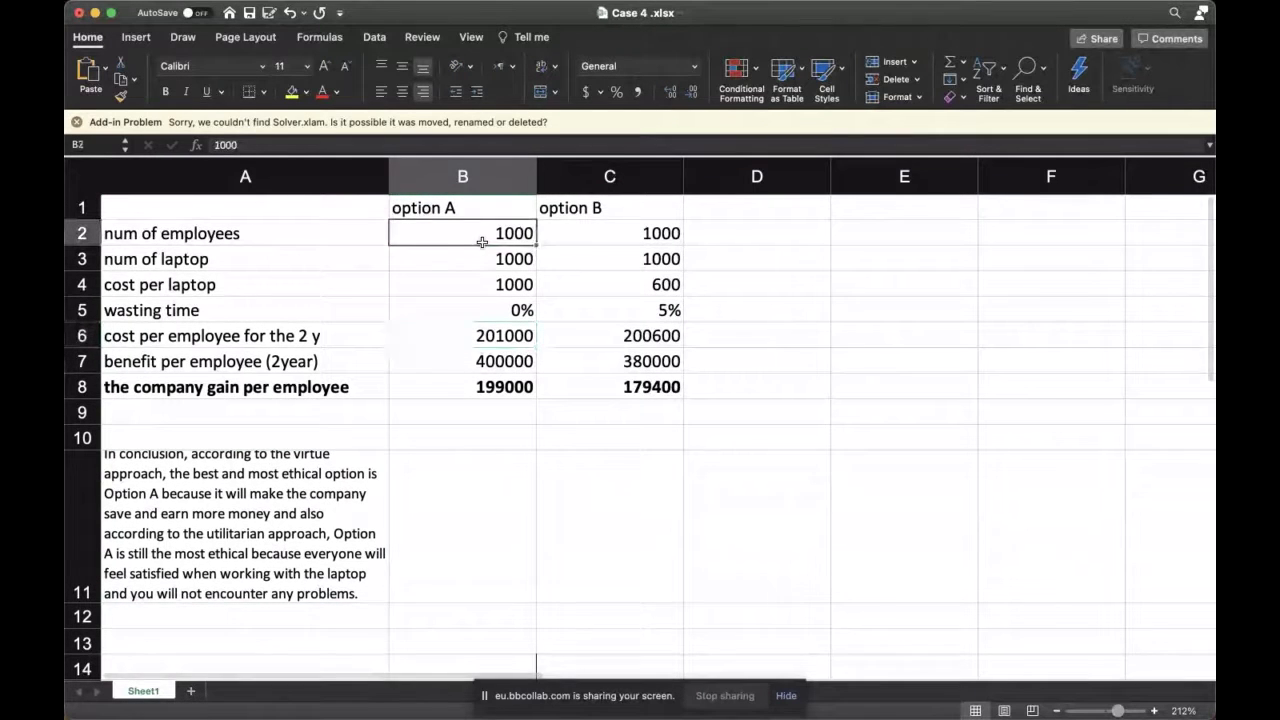
{"action": "left_click", "coordinate": [622, 233]}
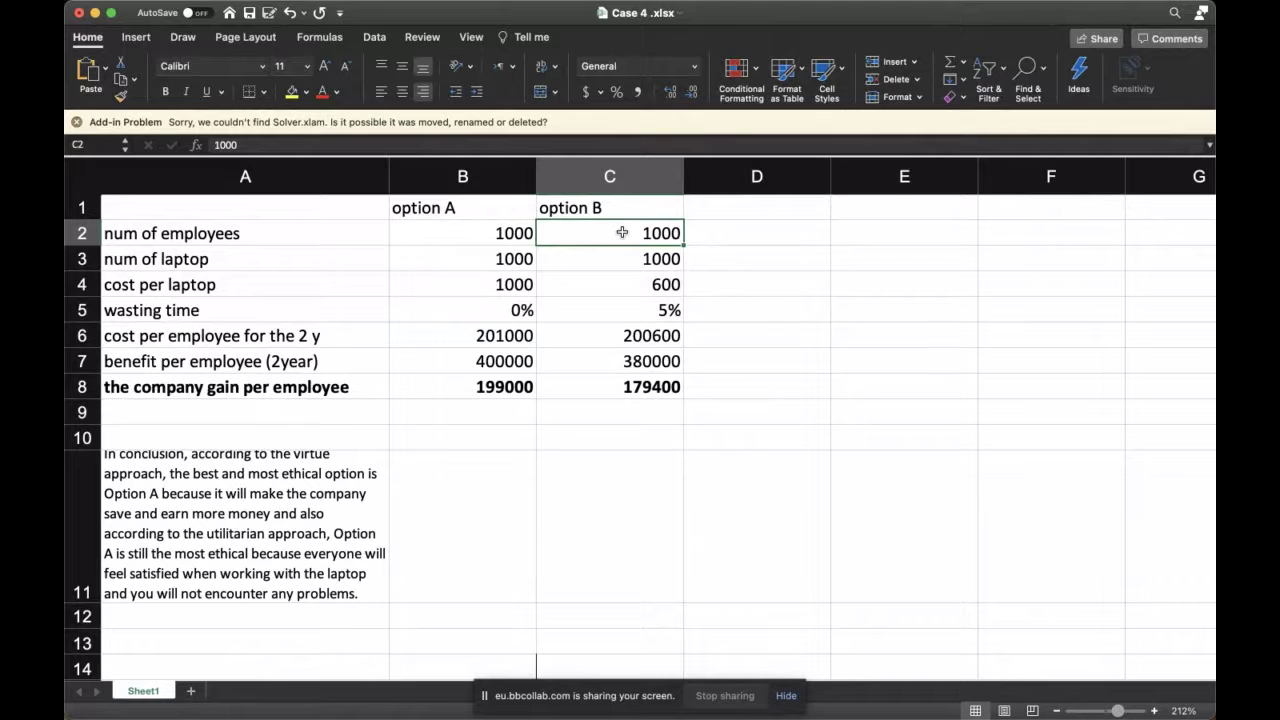
{"action": "left_click", "coordinate": [510, 268]}
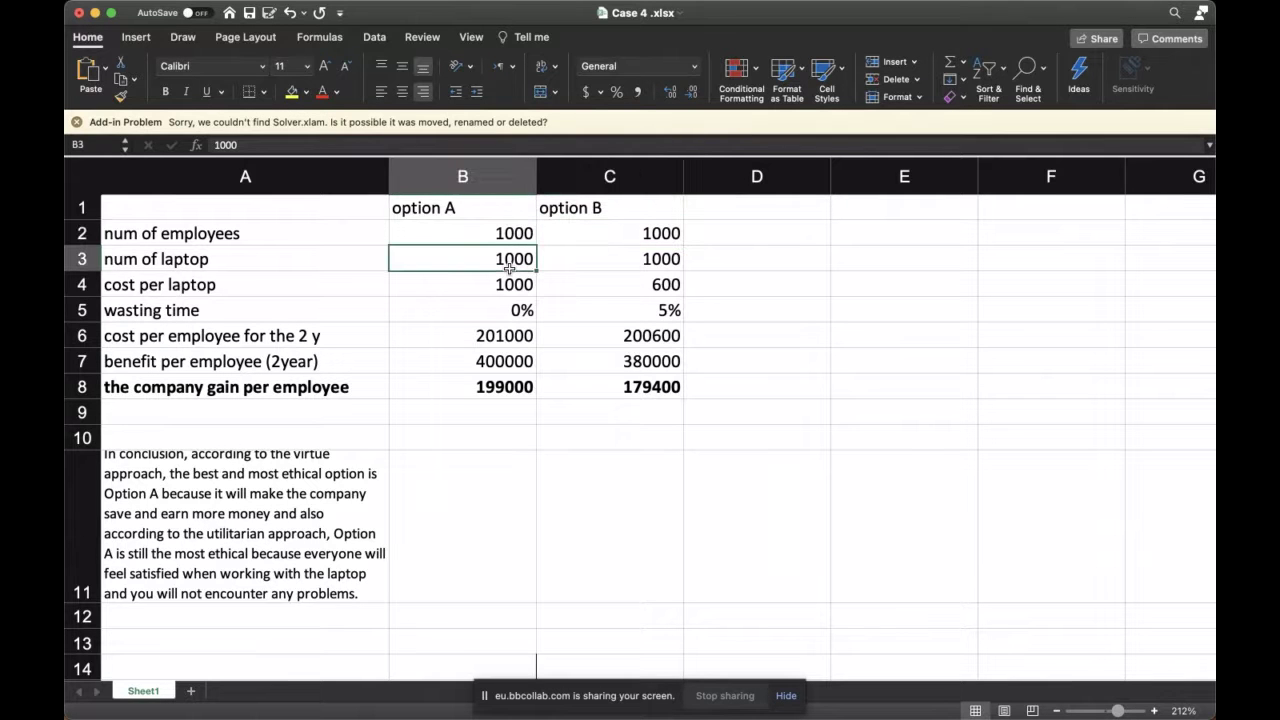
{"action": "left_click", "coordinate": [611, 268]}
{"action": "left_click", "coordinate": [466, 303]}
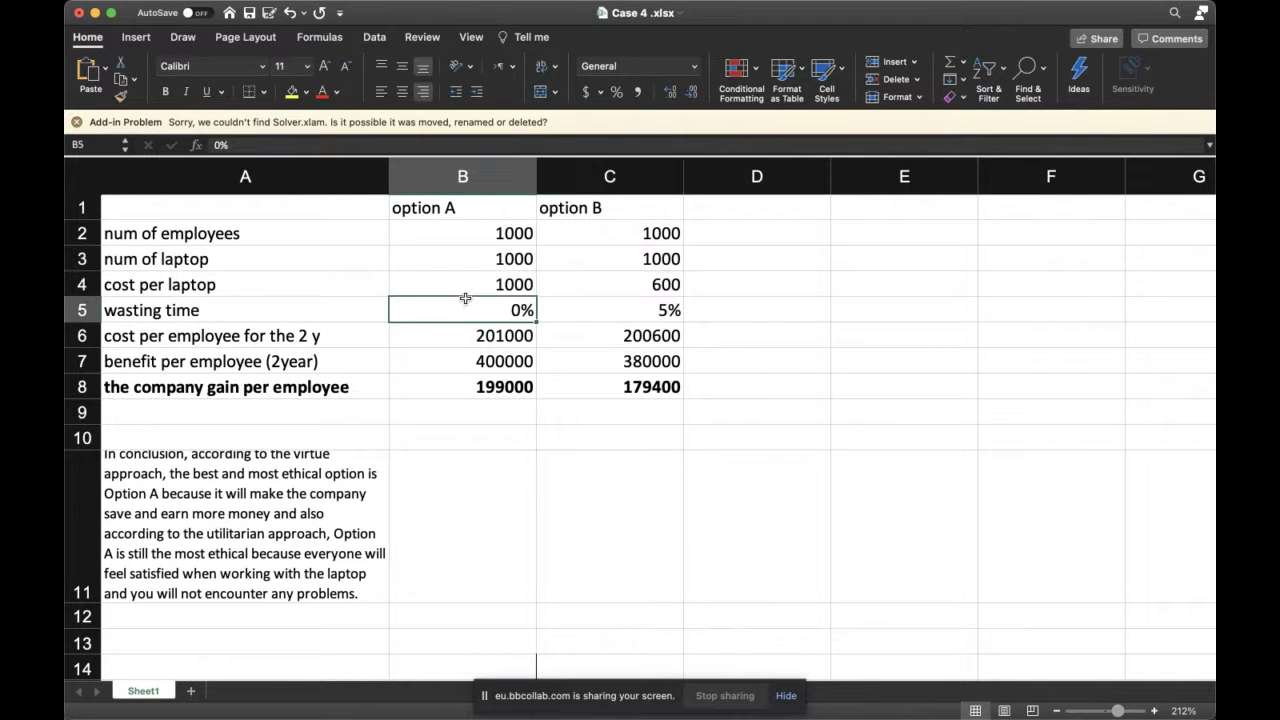
{"action": "left_click", "coordinate": [493, 287]}
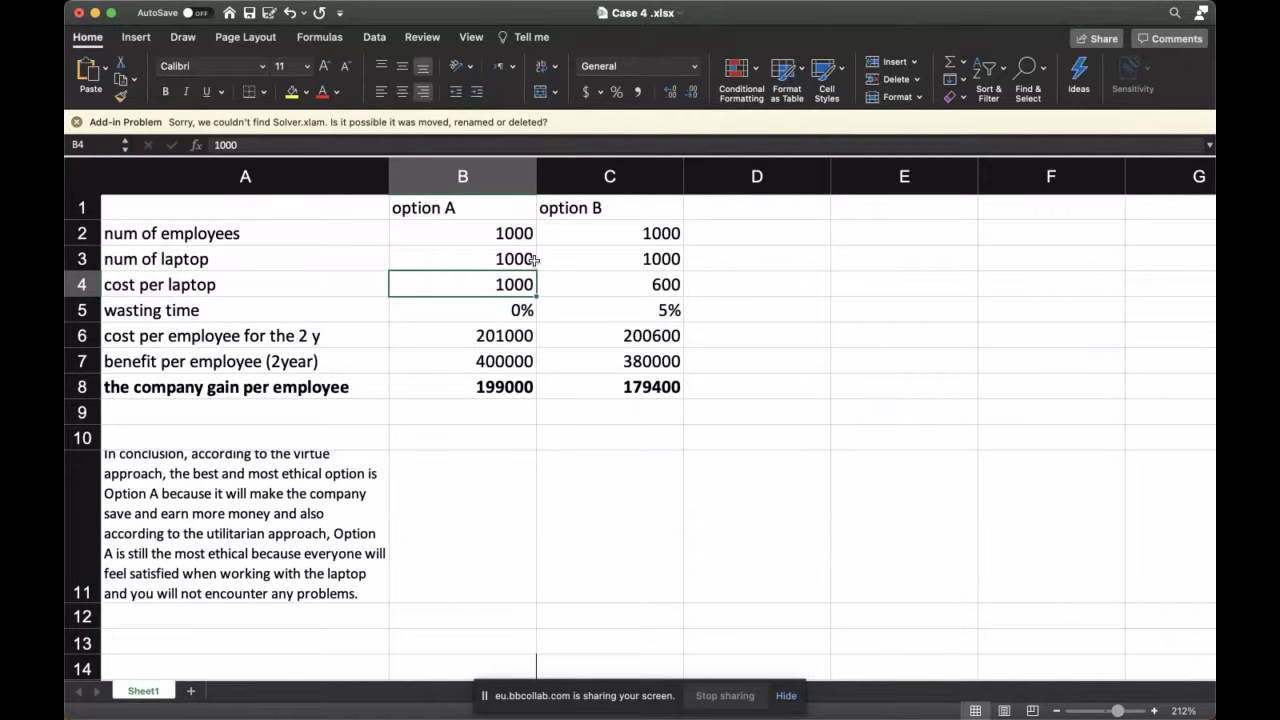
{"action": "left_click", "coordinate": [624, 286]}
Examine option B's cost per laptop and wasting time in C4:C5 at a larger magnification.
{"action": "scroll", "coordinate": [478, 317], "scroll_direction": "up", "scroll_amount": 2}
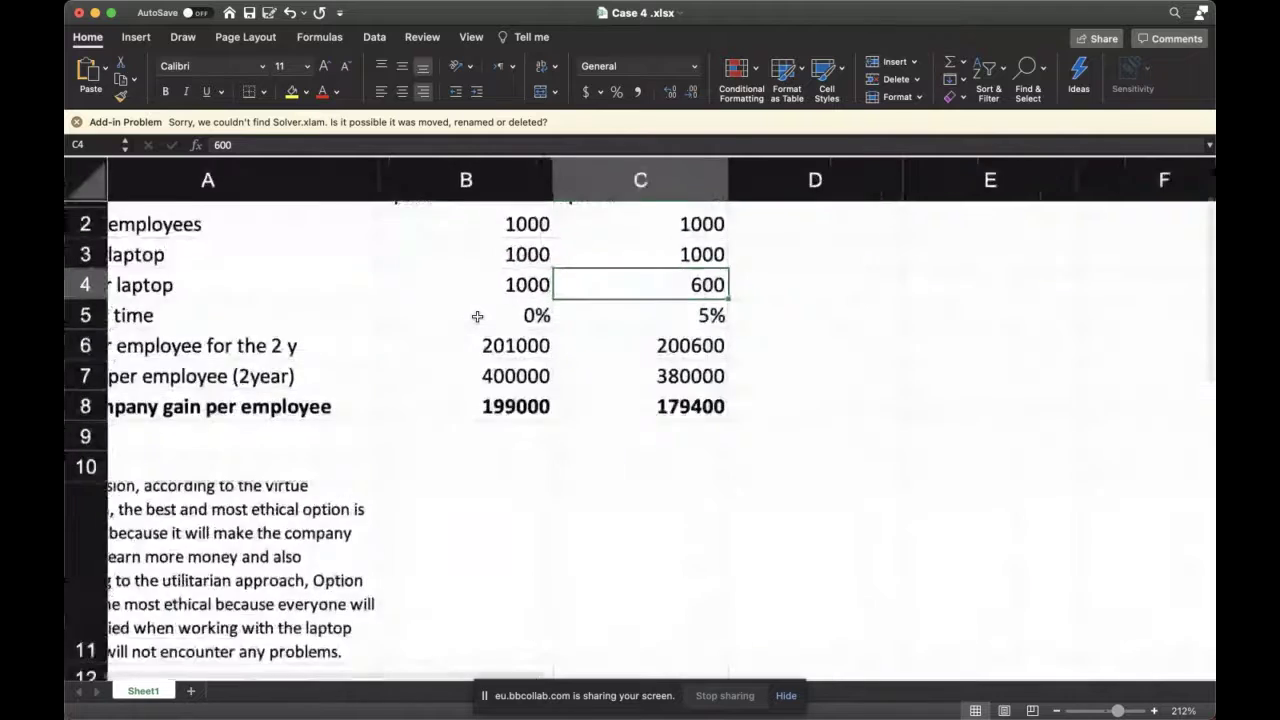
{"action": "scroll", "coordinate": [478, 317], "scroll_direction": "up", "scroll_amount": 2}
{"action": "scroll", "coordinate": [478, 317], "scroll_direction": "down", "scroll_amount": 2}
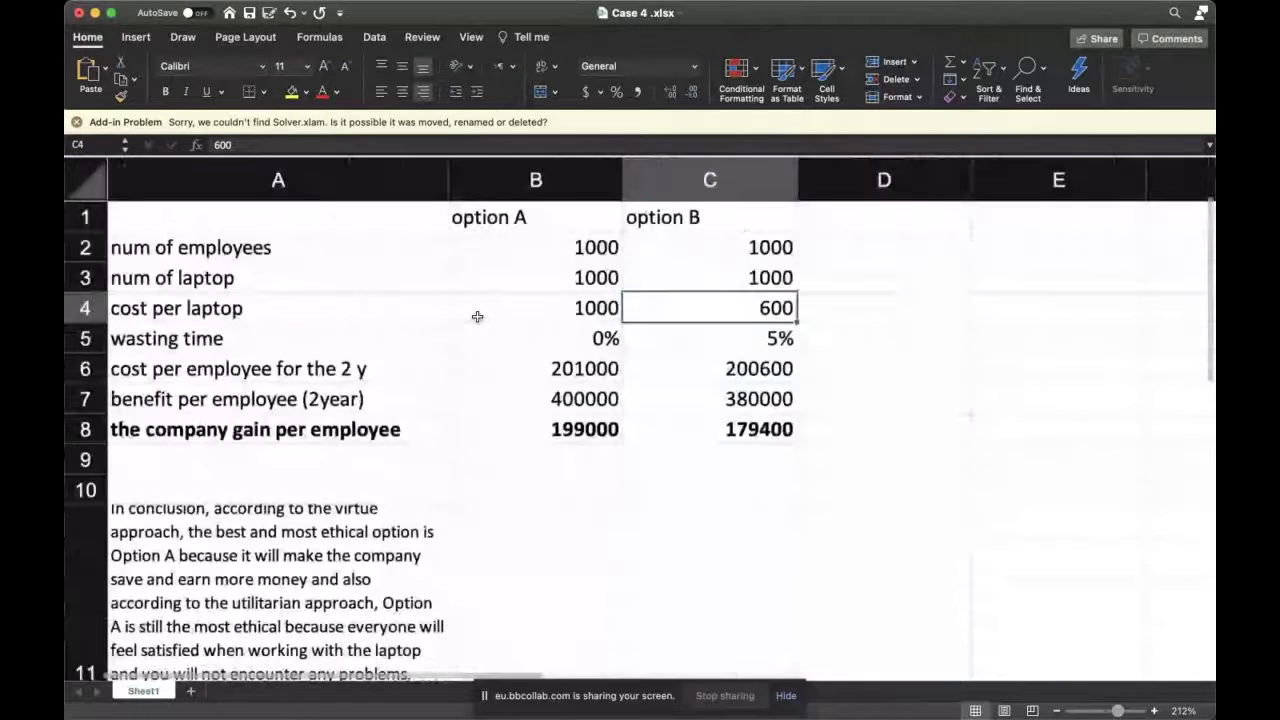
{"action": "scroll", "coordinate": [478, 317], "scroll_direction": "up", "scroll_amount": 2}
{"action": "left_click", "coordinate": [709, 237]}
{"action": "left_click_drag", "start_coordinate": [709, 330], "coordinate": [715, 297]}
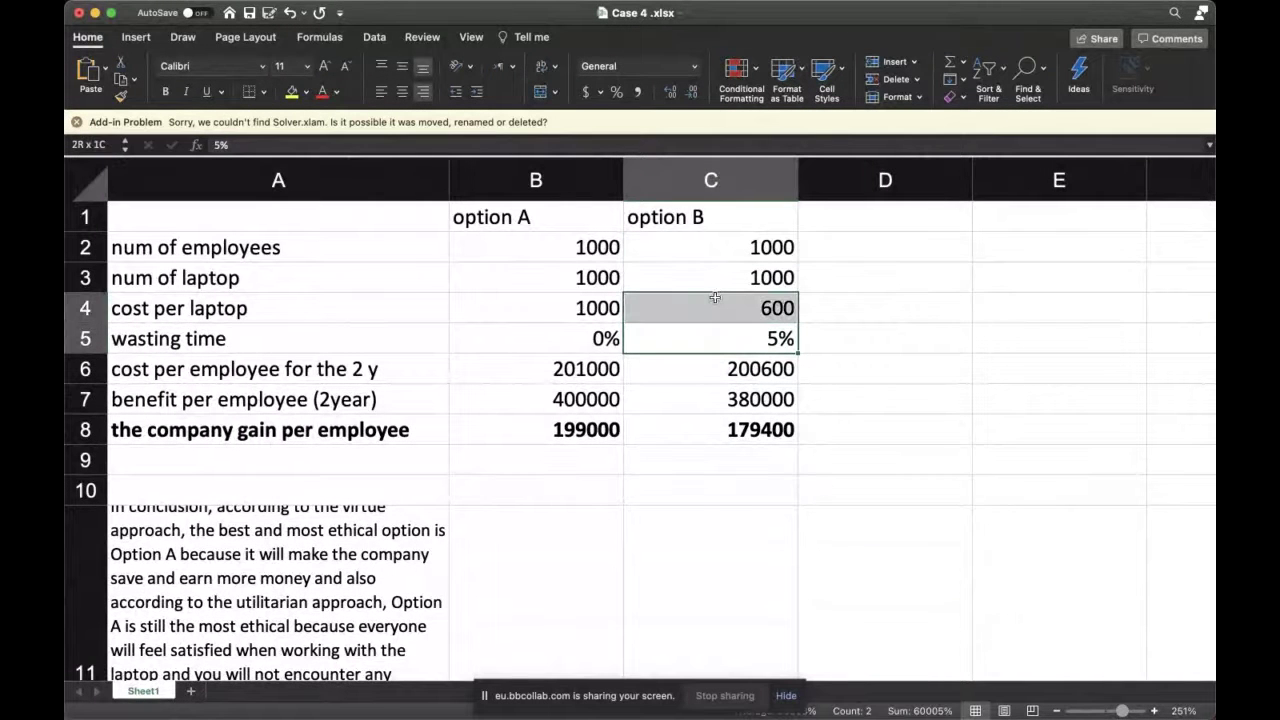
{"action": "left_click", "coordinate": [708, 336]}
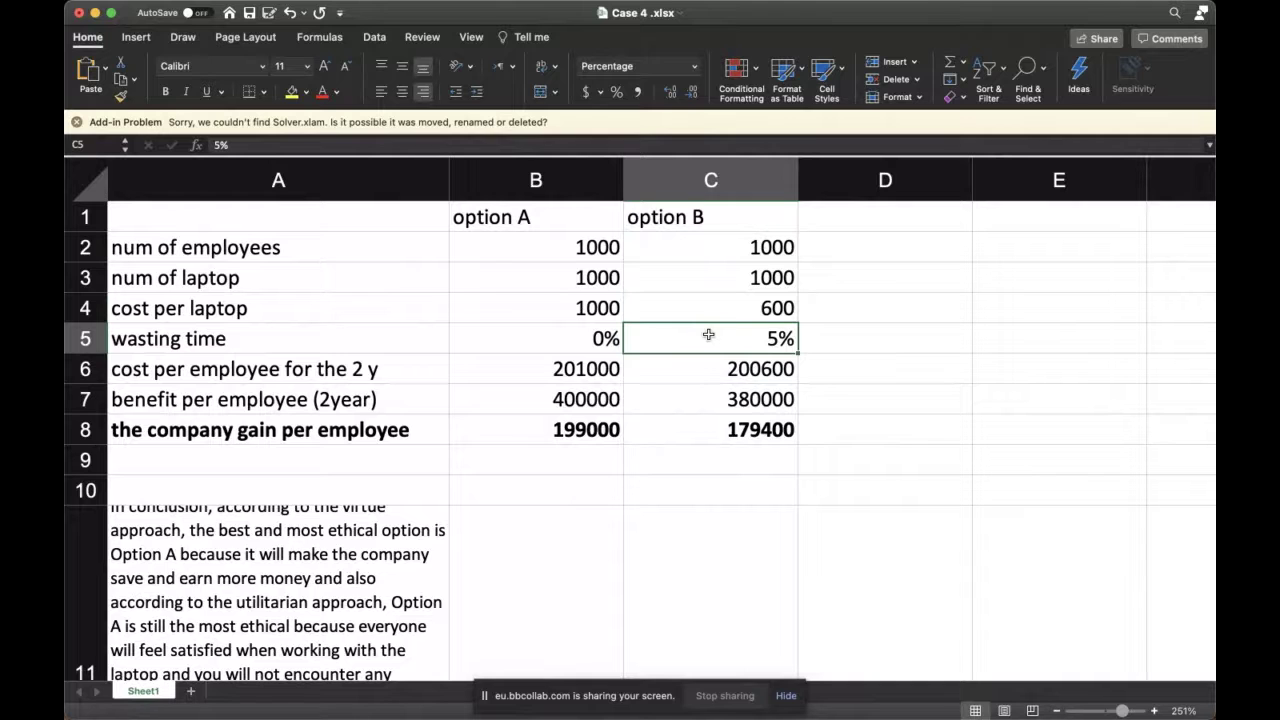
{"action": "scroll", "coordinate": [708, 335], "scroll_direction": "down", "scroll_amount": 1}
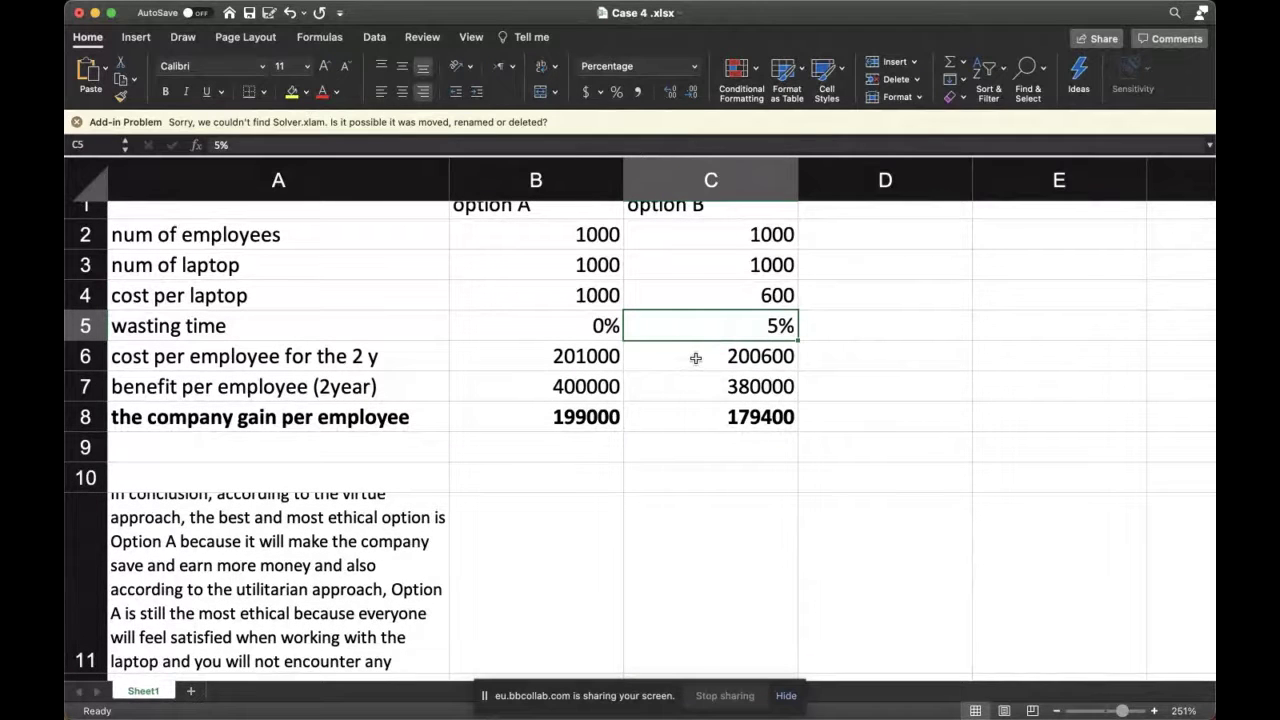
{"action": "left_click", "coordinate": [716, 297]}
{"action": "left_click", "coordinate": [711, 326]}
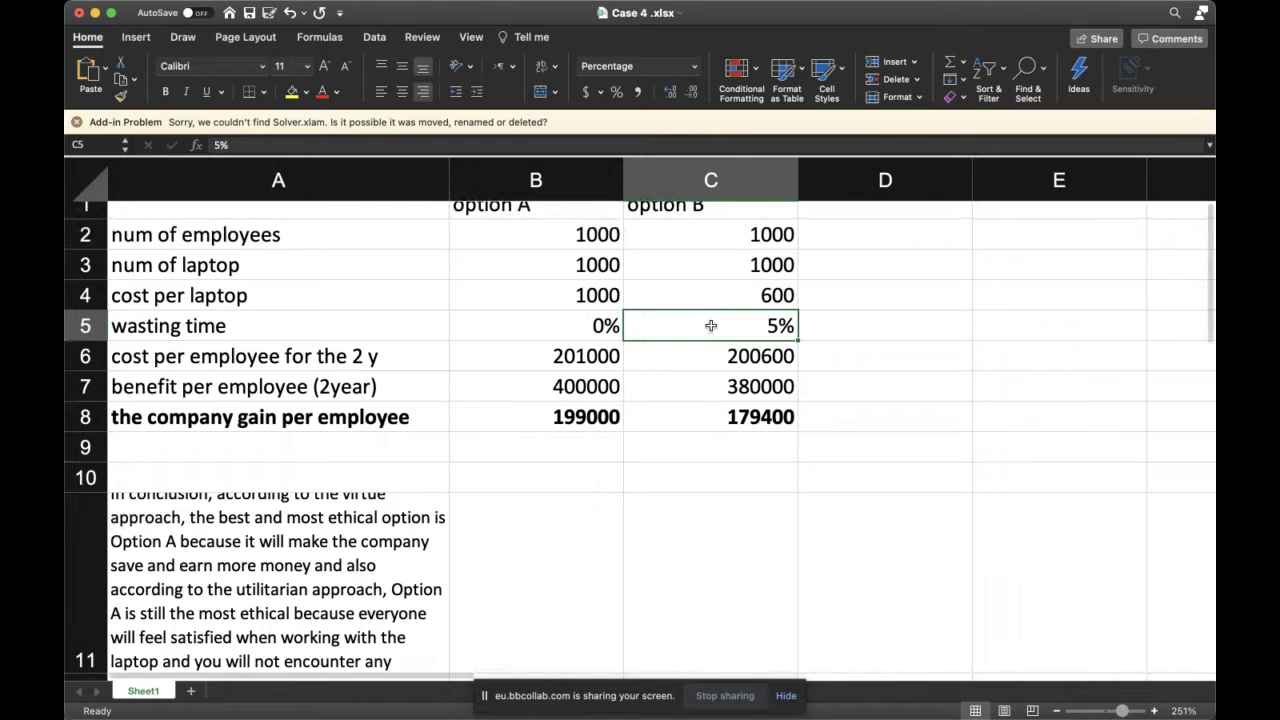
Compare the two-year cost per employee of option A and option B in row 6.
{"action": "left_click", "coordinate": [284, 358]}
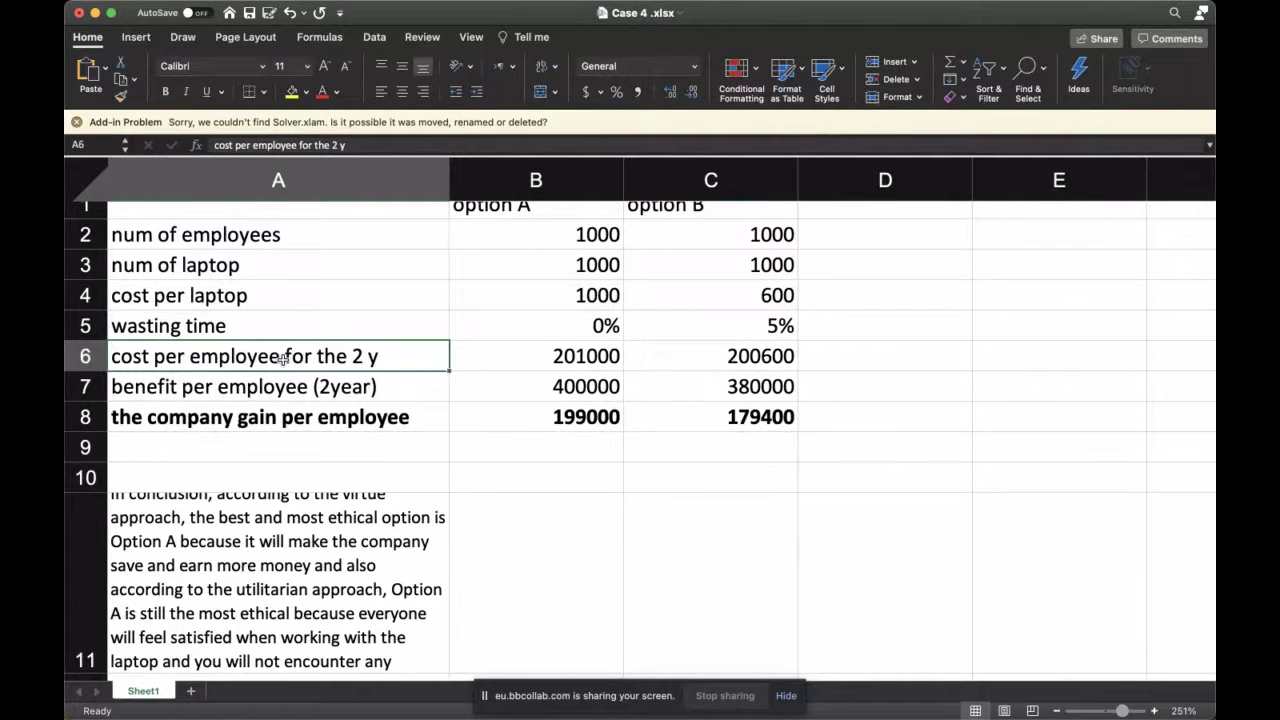
{"action": "left_click", "coordinate": [591, 358]}
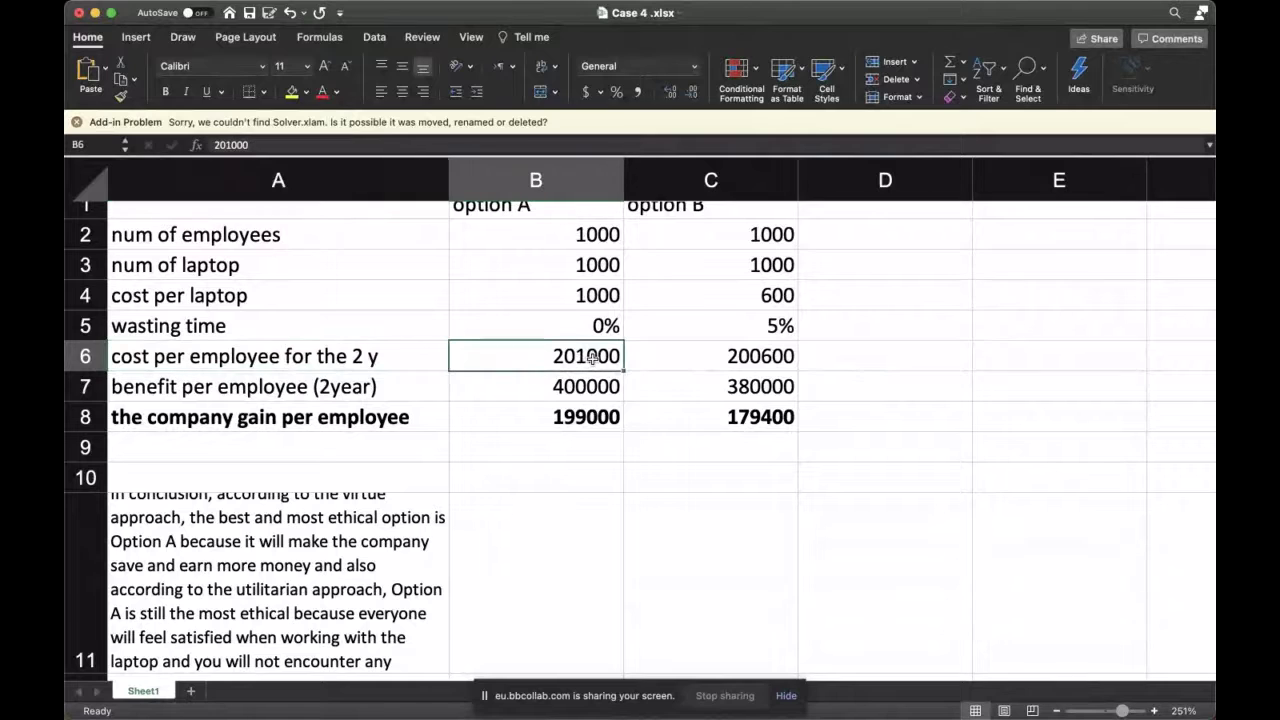
{"action": "scroll", "coordinate": [591, 357], "scroll_direction": "up", "scroll_amount": 1}
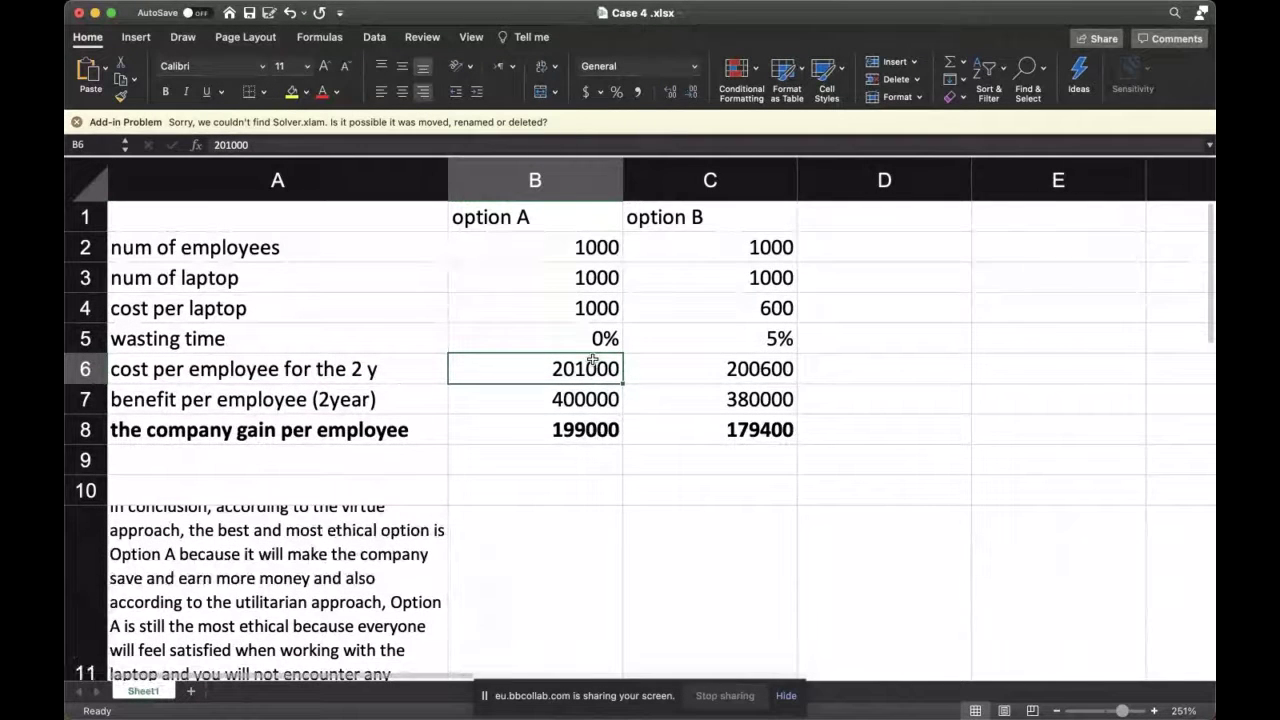
{"action": "left_click", "coordinate": [699, 366]}
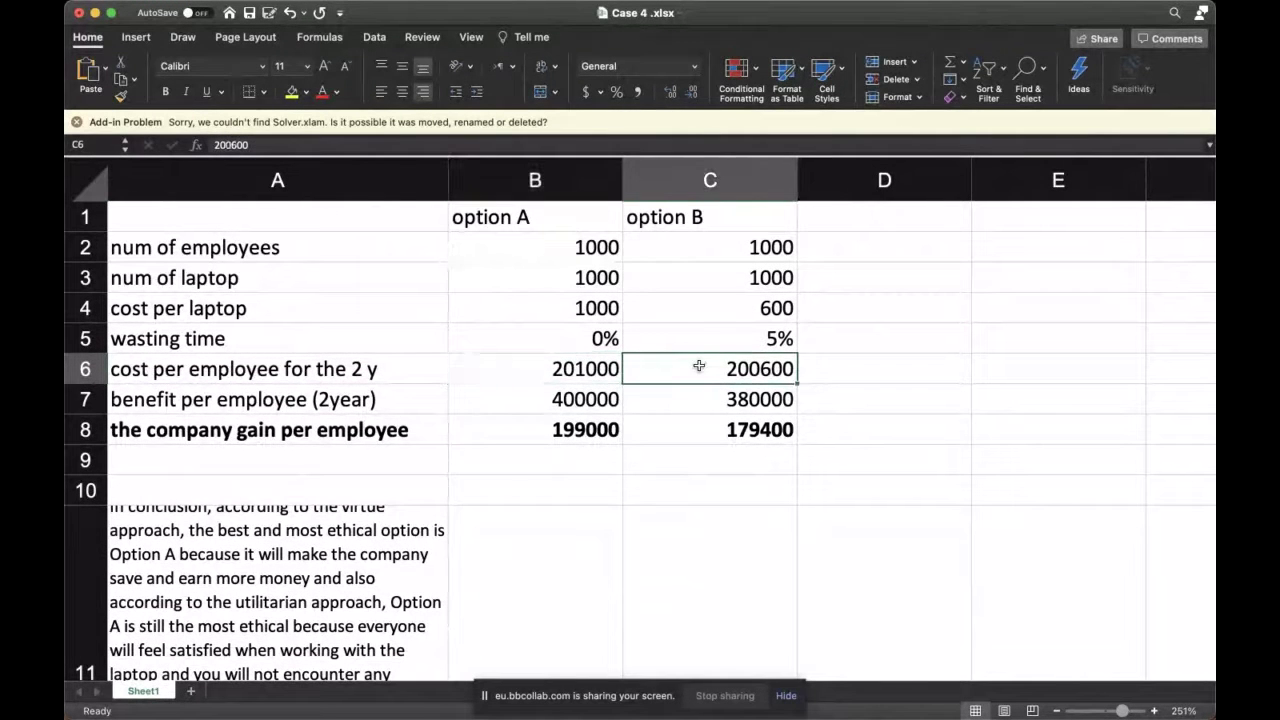
{"action": "left_click", "coordinate": [601, 372]}
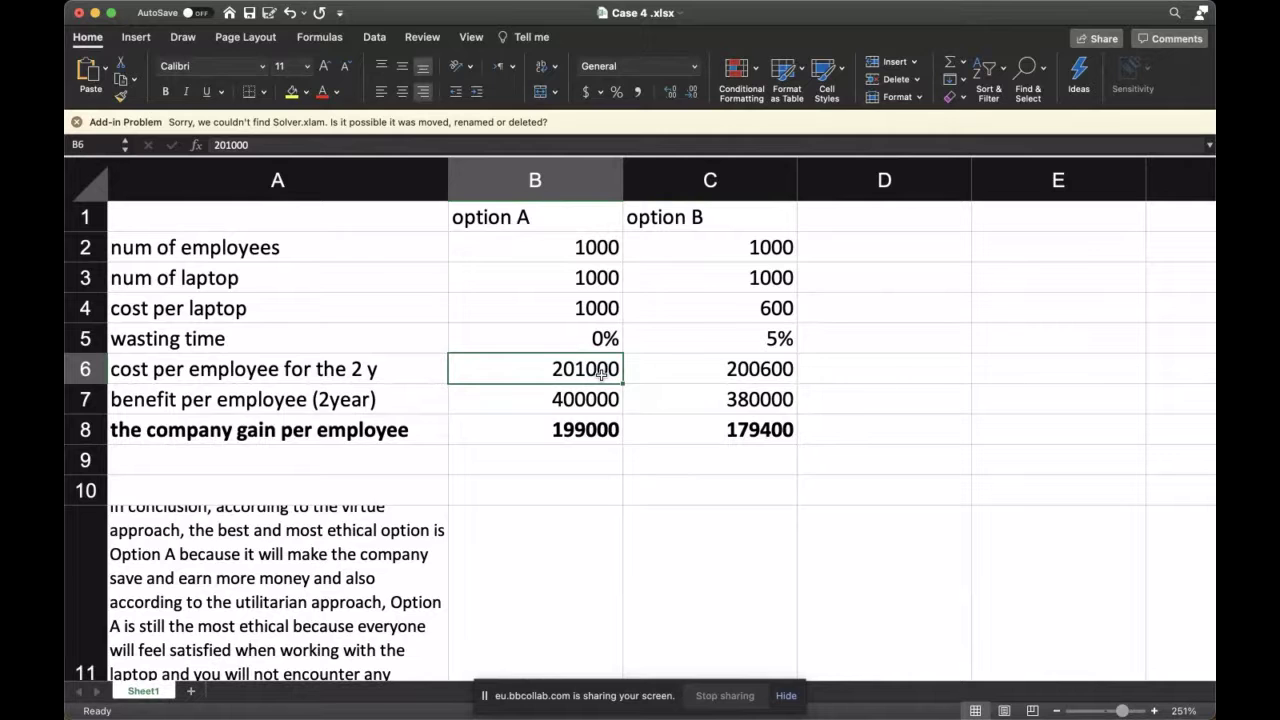
{"action": "left_click", "coordinate": [682, 375]}
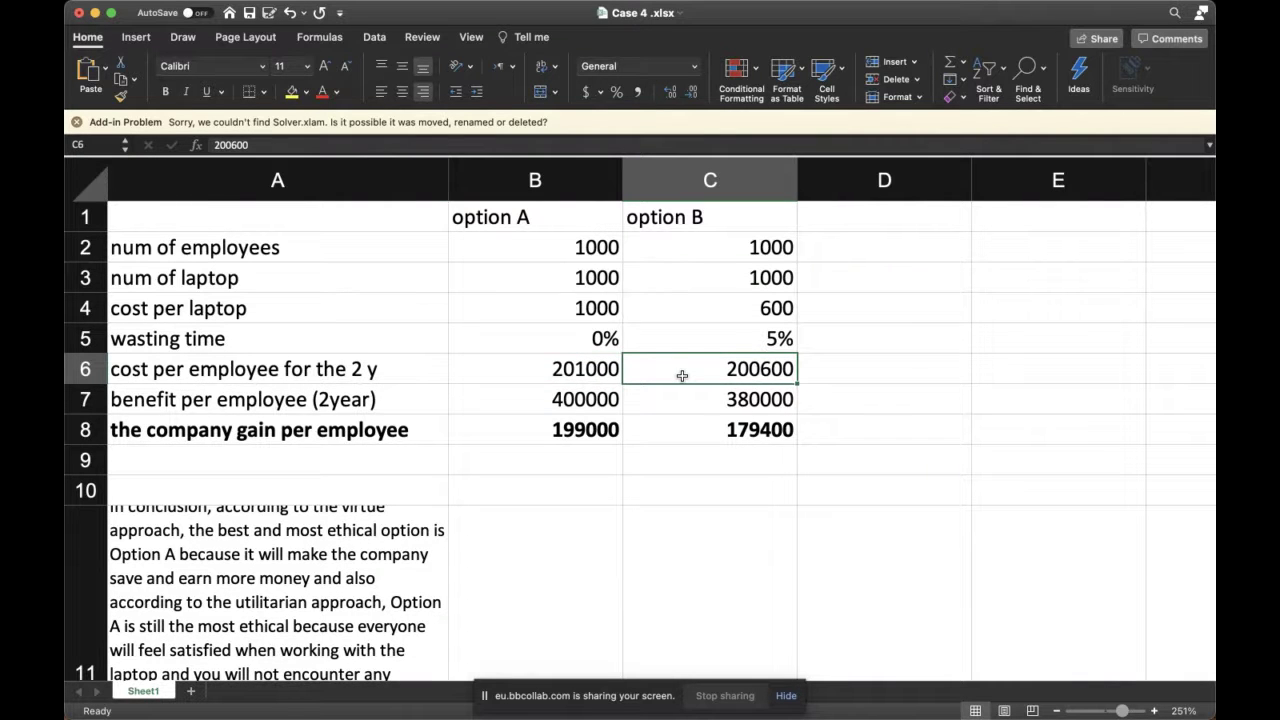
Switch to the Five Steps Assignment document in Word and highlight the 100k EURO employee cost in the case assumptions.
{"action": "key", "text": "super+Tab"}
{"action": "key", "text": "super+Tab"}
{"action": "key", "text": "super+Tab"}
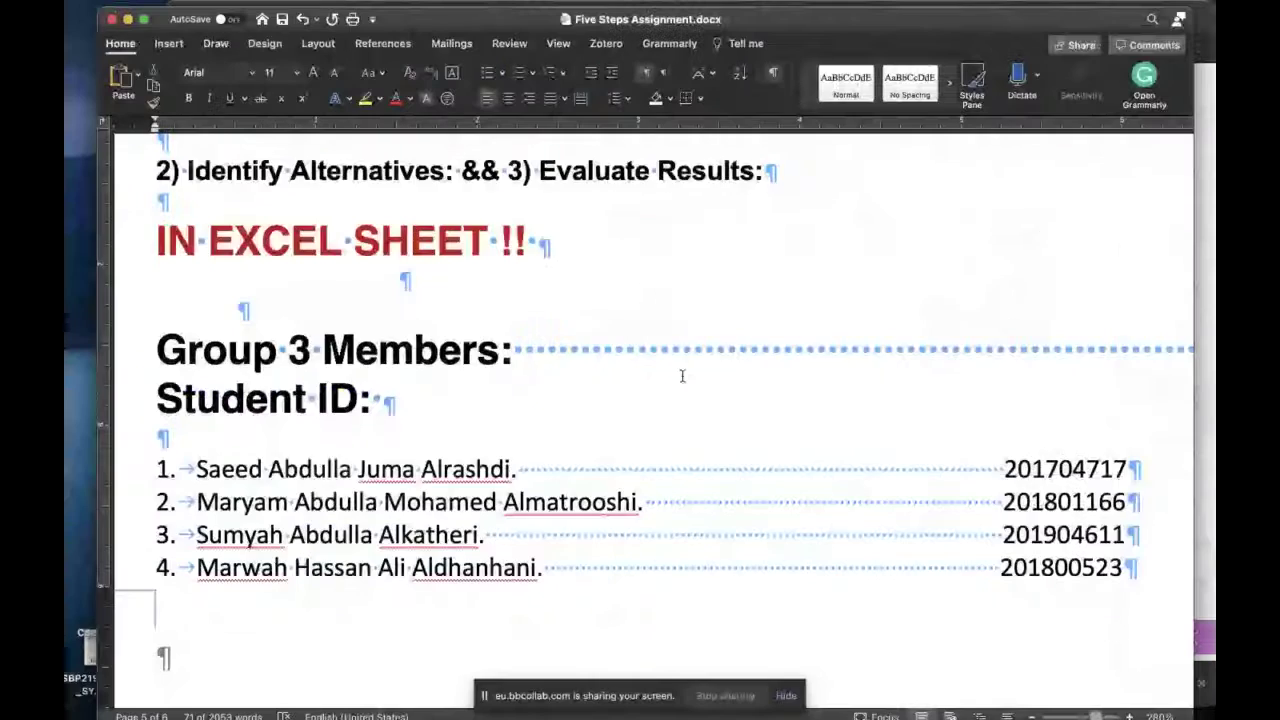
{"action": "scroll", "coordinate": [682, 378], "scroll_direction": "up", "scroll_amount": 10}
{"action": "scroll", "coordinate": [682, 375], "scroll_direction": "down", "scroll_amount": 5}
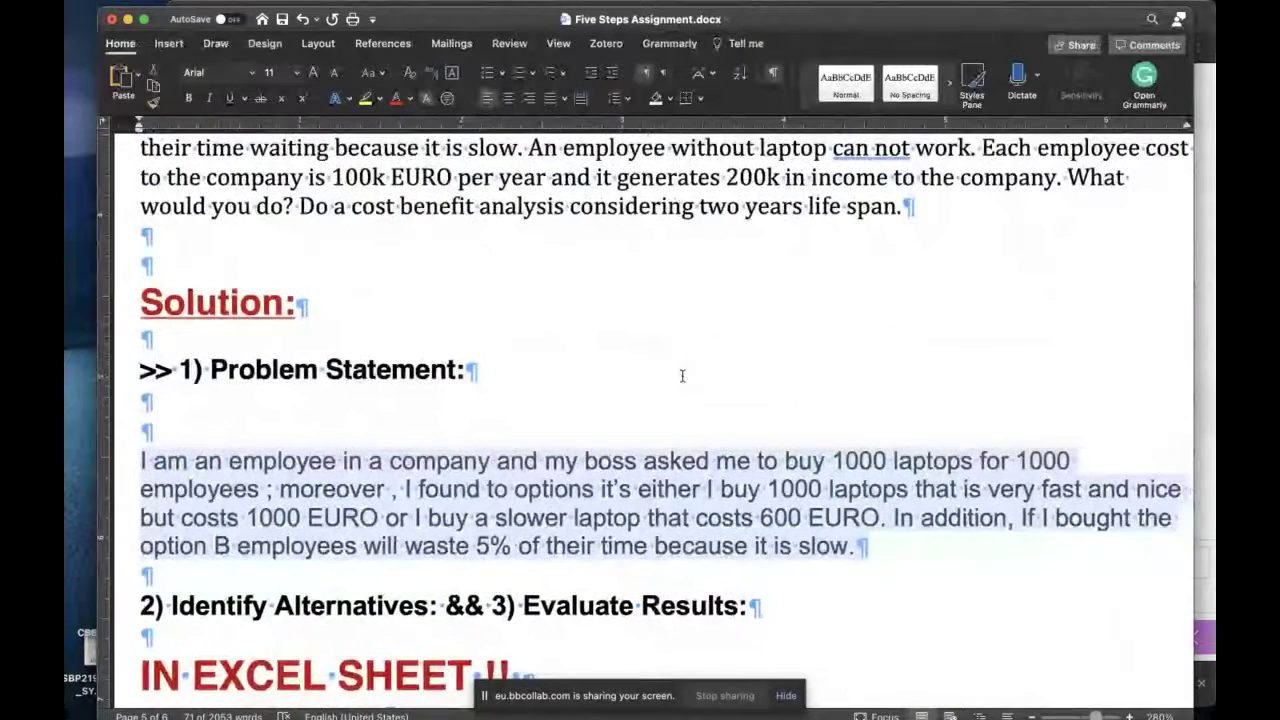
{"action": "scroll", "coordinate": [682, 378], "scroll_direction": "up", "scroll_amount": 1}
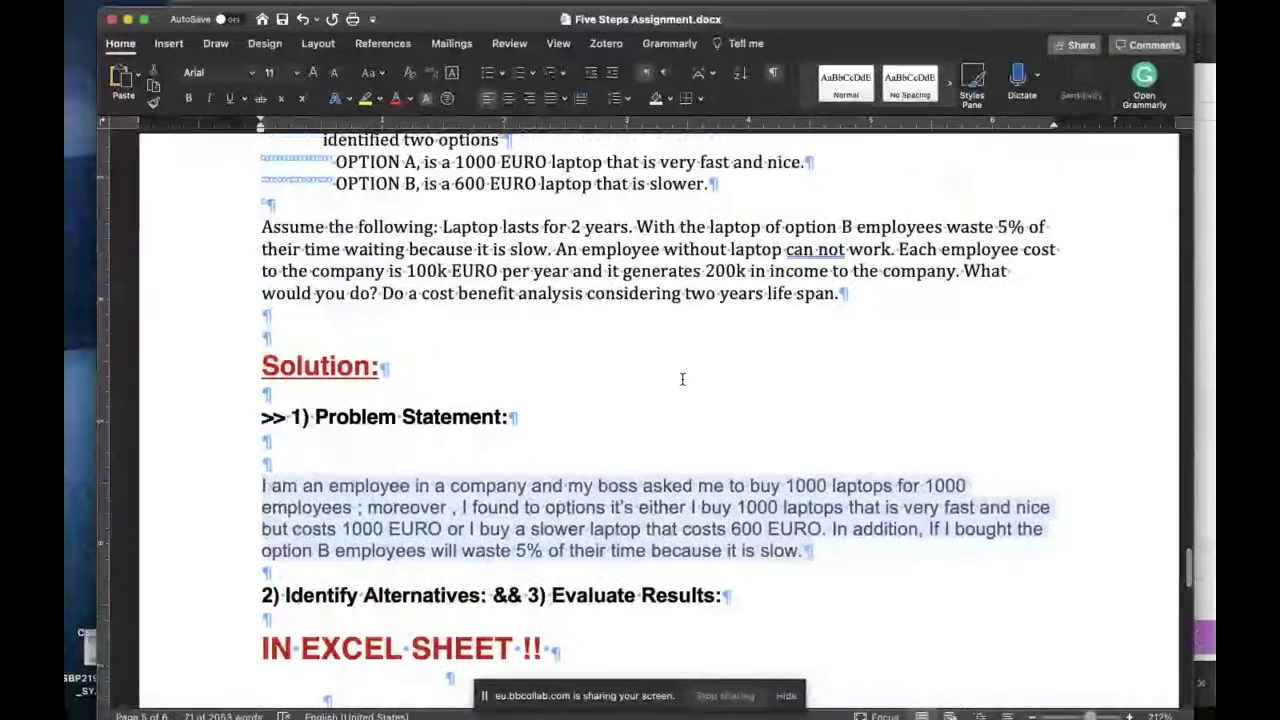
{"action": "left_click_drag", "start_coordinate": [406, 271], "coordinate": [510, 273]}
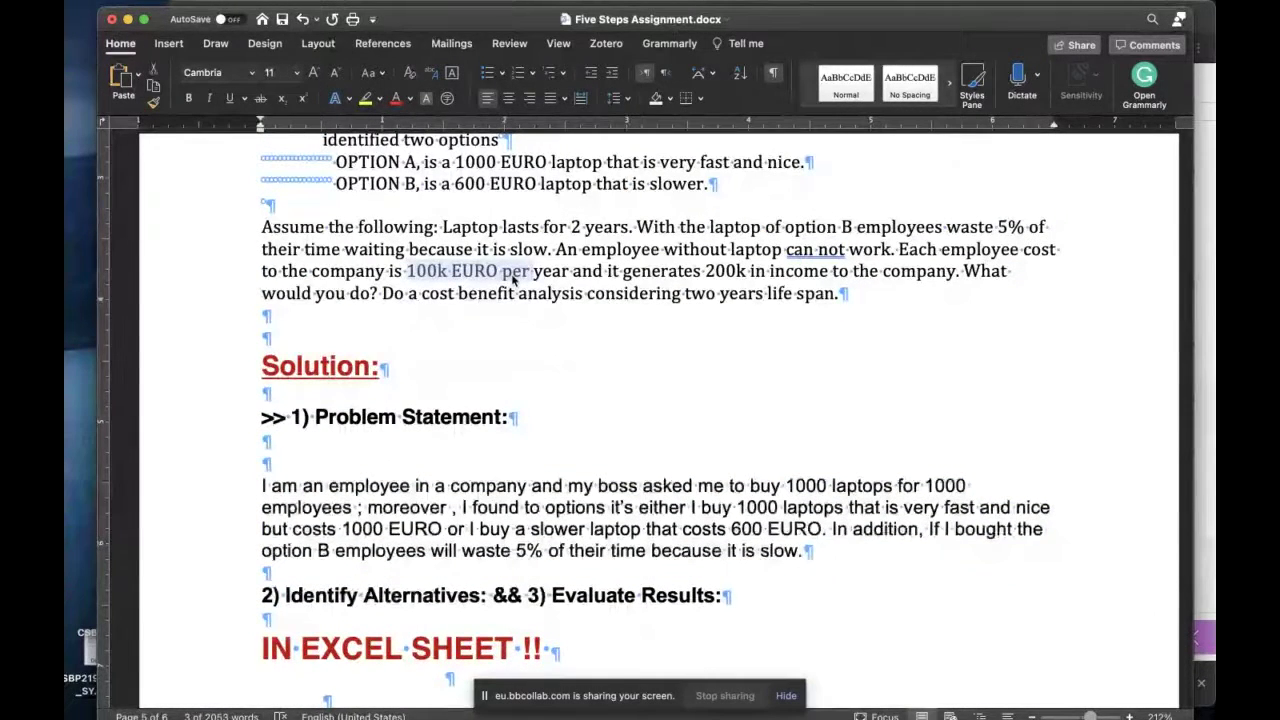
Switch back to the Case 4 workbook in Excel.
{"action": "key", "text": "super+Tab"}
{"action": "key", "text": "super+Tab"}
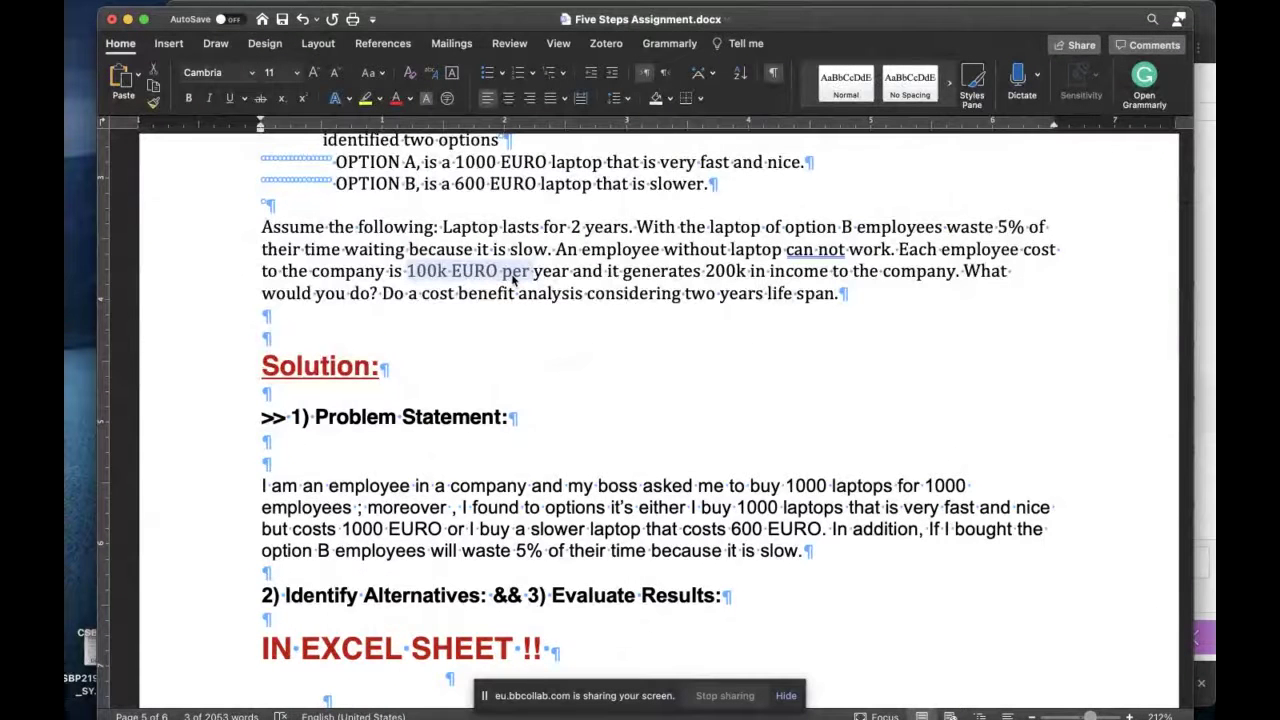
{"action": "key", "text": "super+Tab"}
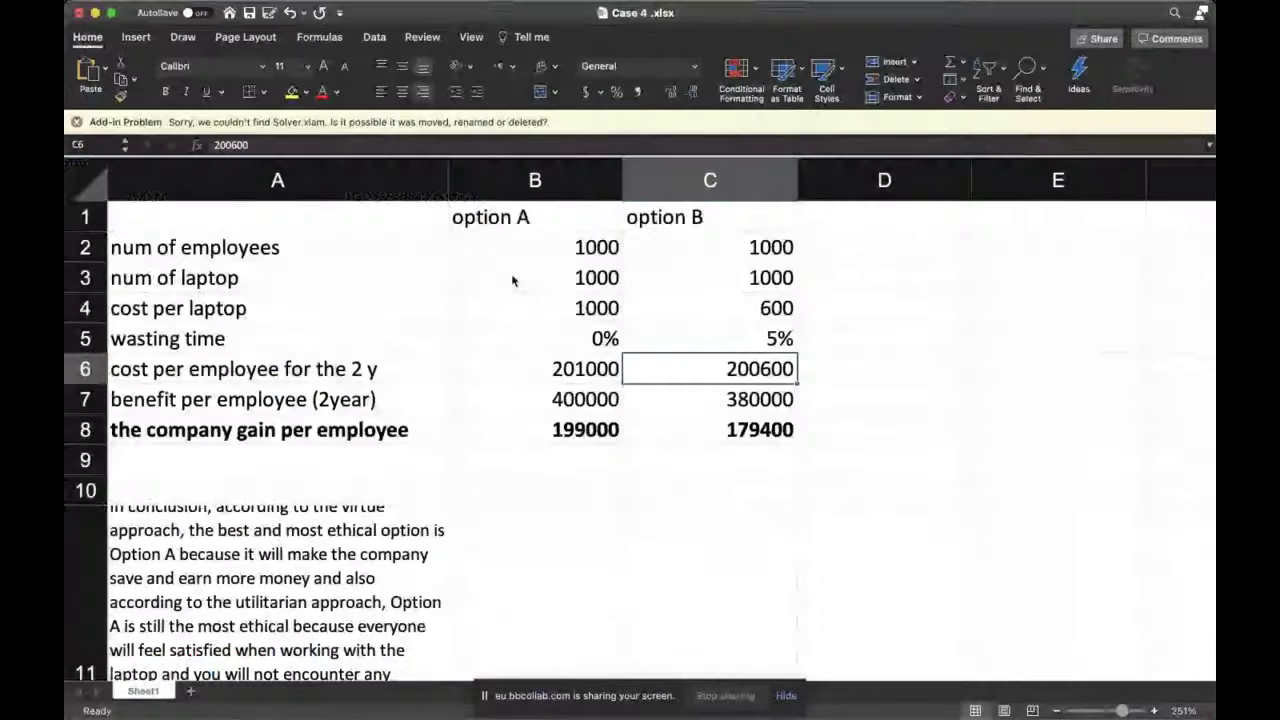
Check how the two-year cost per employee is entered for option A and option B in row 6.
{"action": "left_click", "coordinate": [592, 367]}
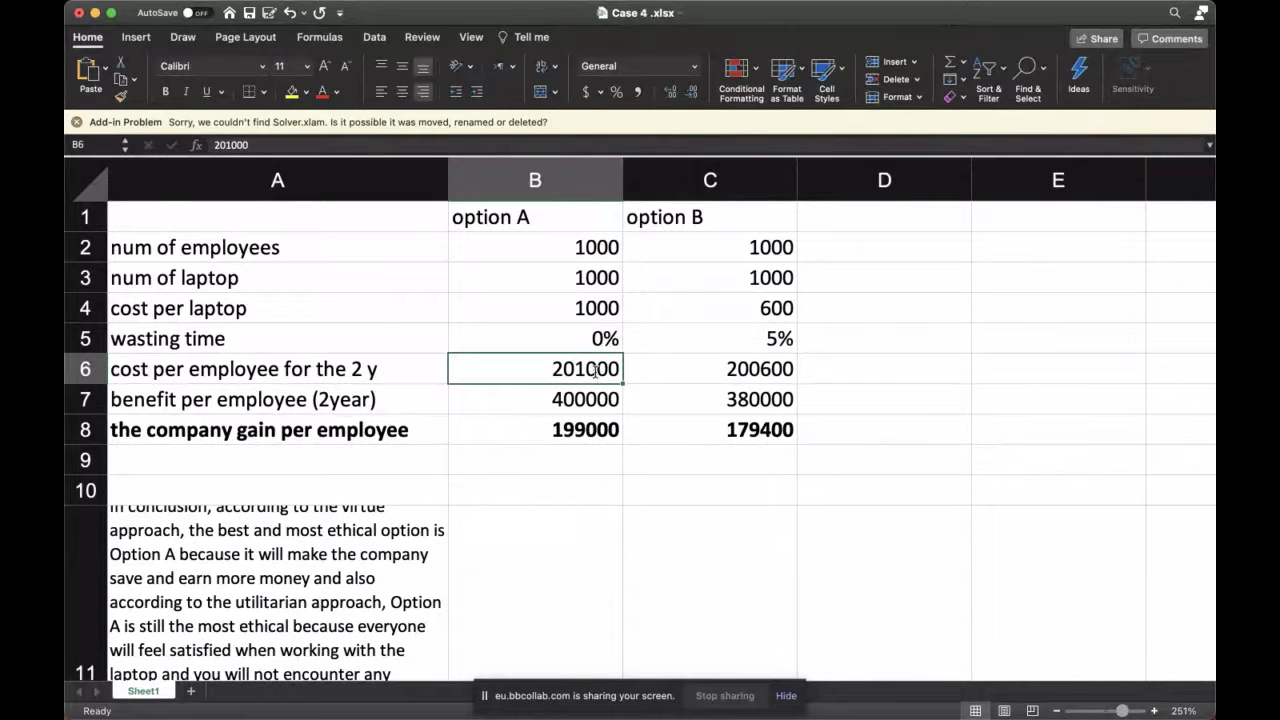
{"action": "double_click", "coordinate": [596, 369]}
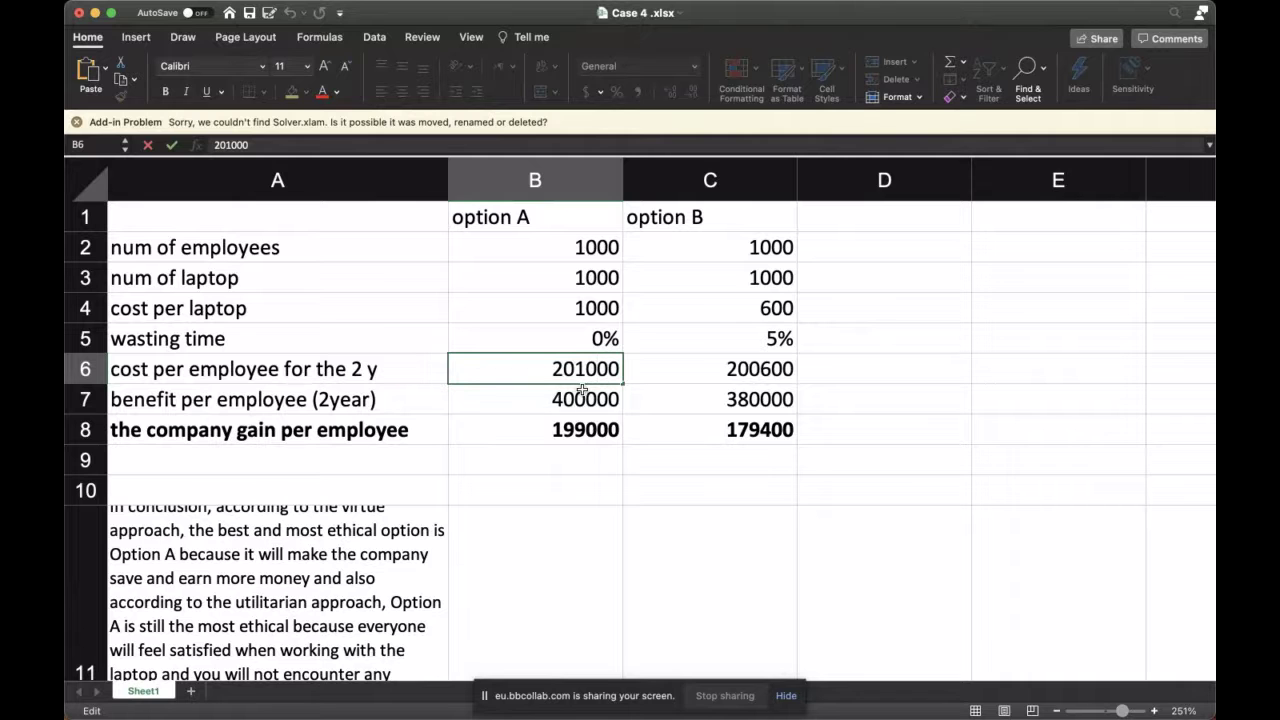
{"action": "left_click", "coordinate": [301, 372]}
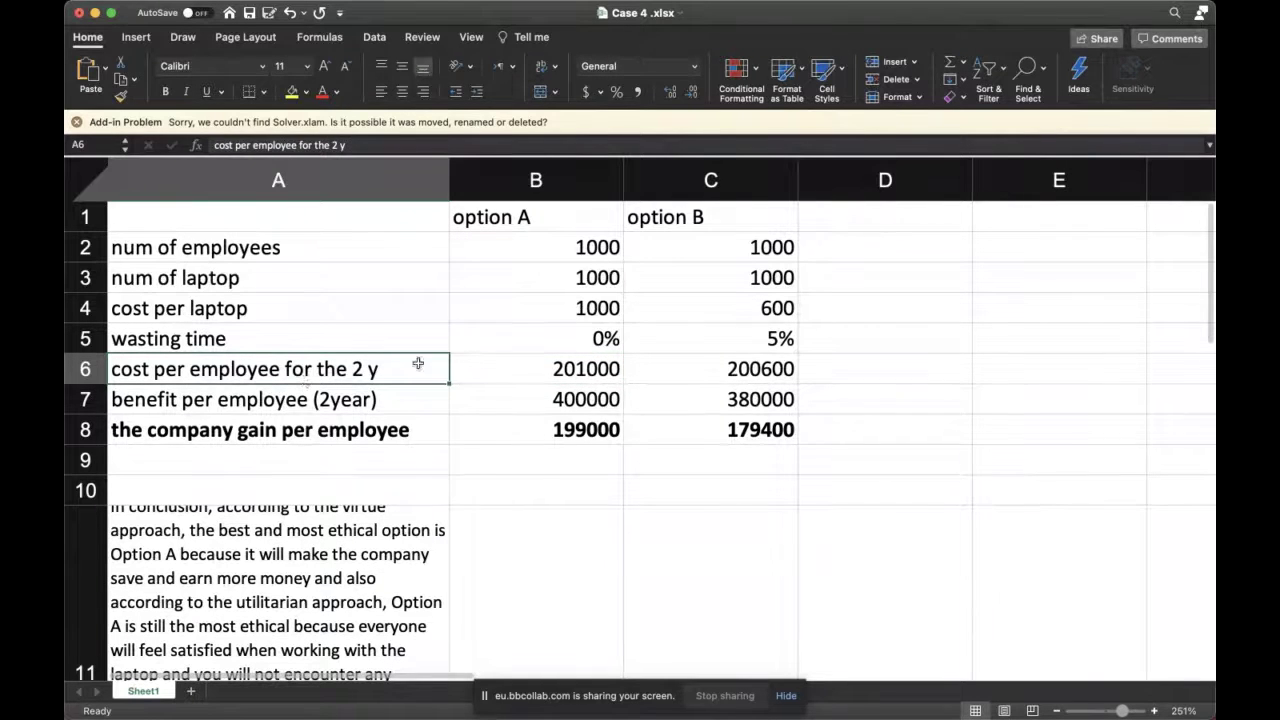
{"action": "left_click", "coordinate": [476, 365]}
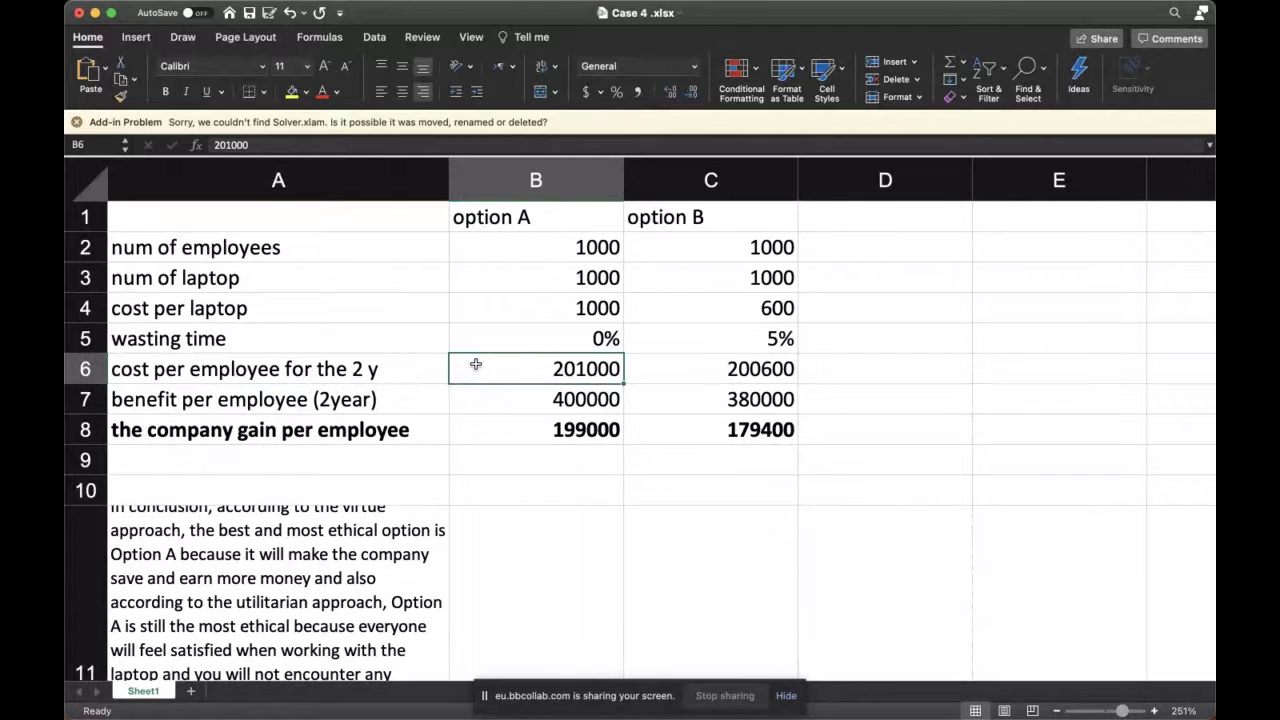
{"action": "left_click", "coordinate": [384, 372]}
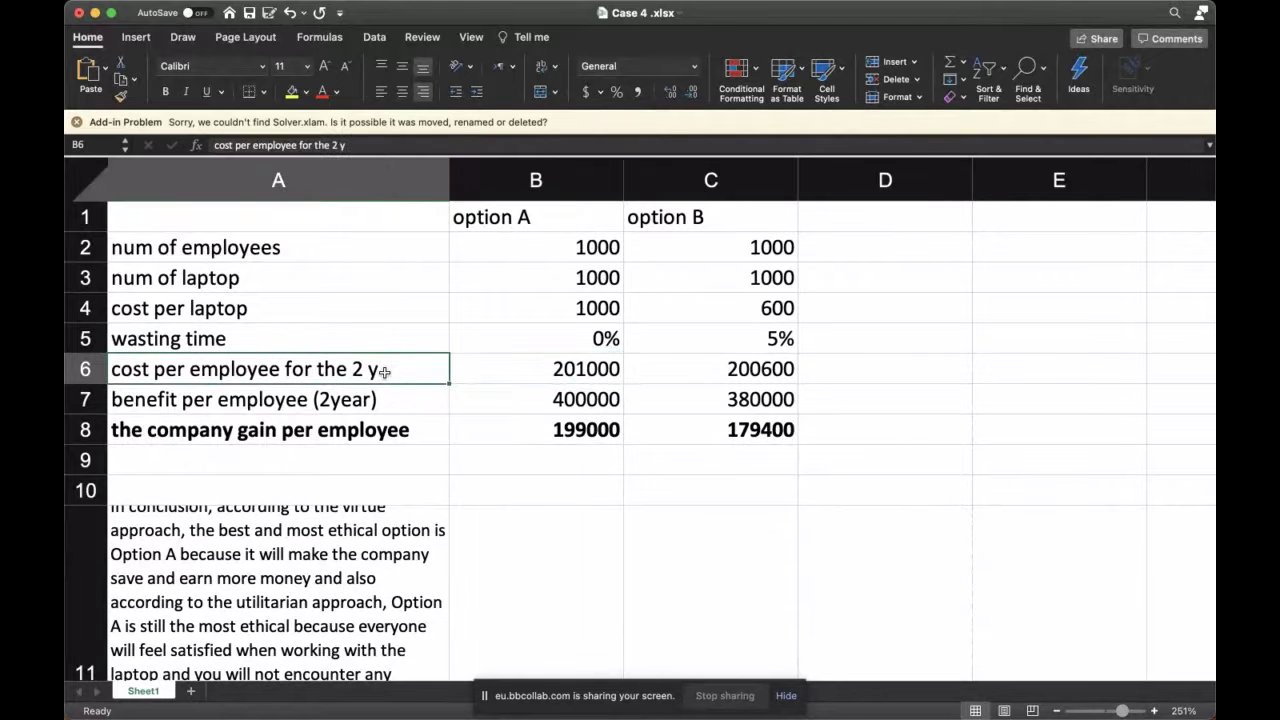
{"action": "left_click", "coordinate": [688, 358]}
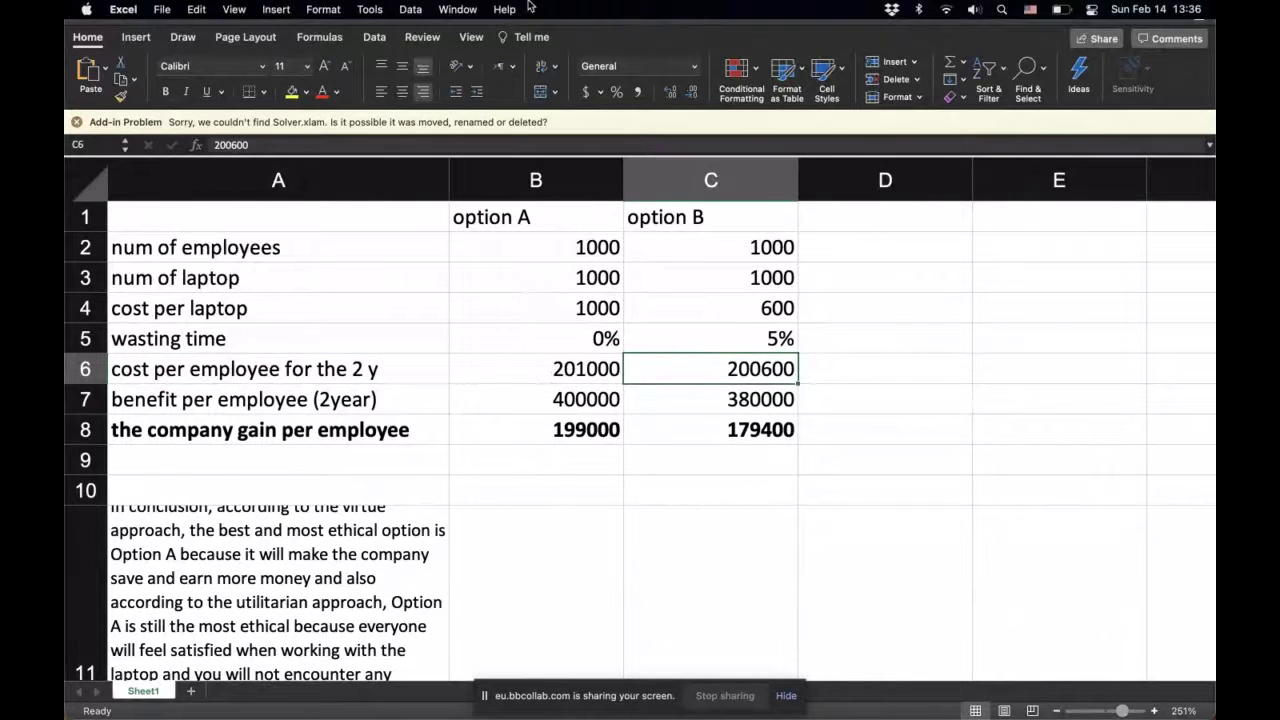
Replace option A's two-year cost per employee in B6 with the formula =2*100000.
{"action": "left_click", "coordinate": [532, 379]}
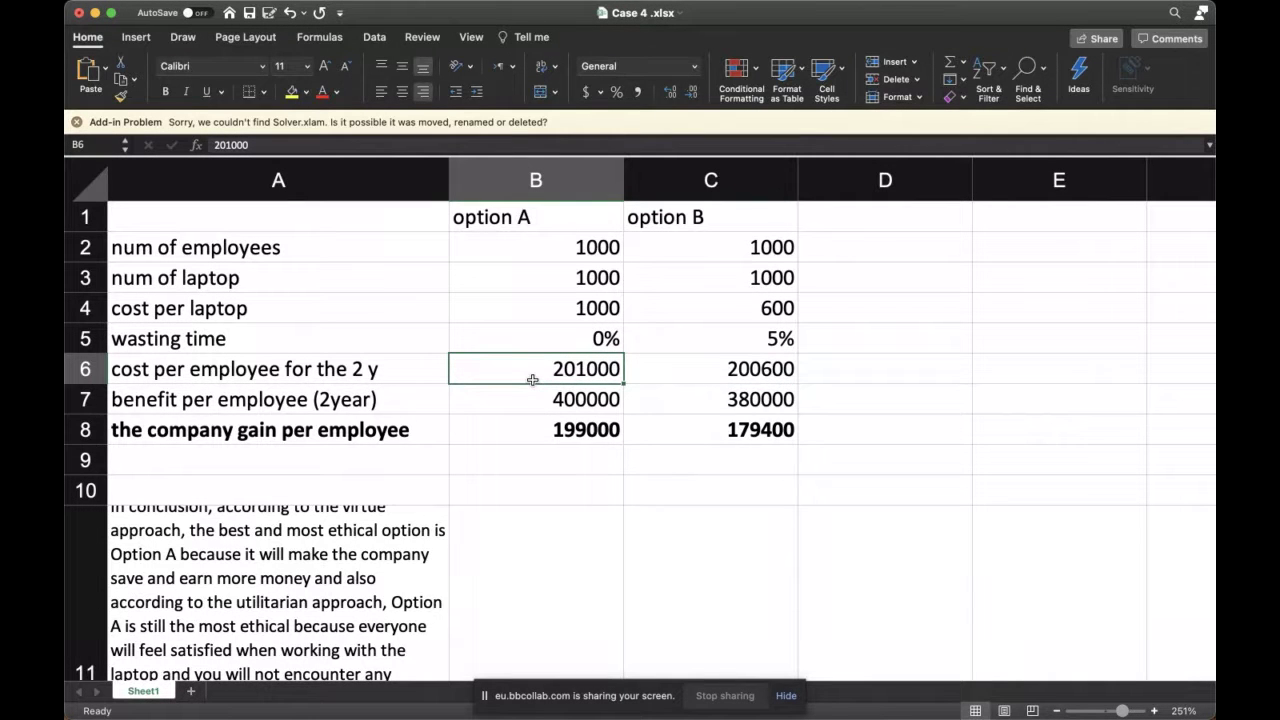
{"action": "type", "text": "="}
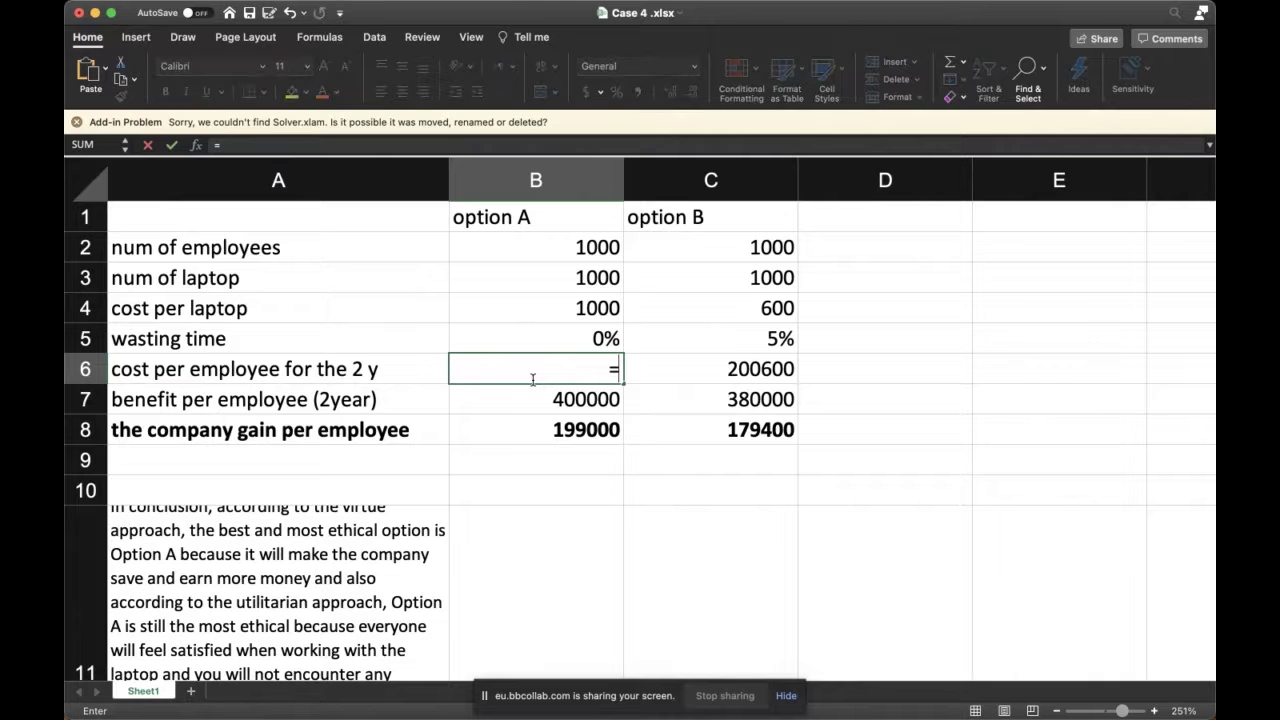
{"action": "type", "text": "2*100"}
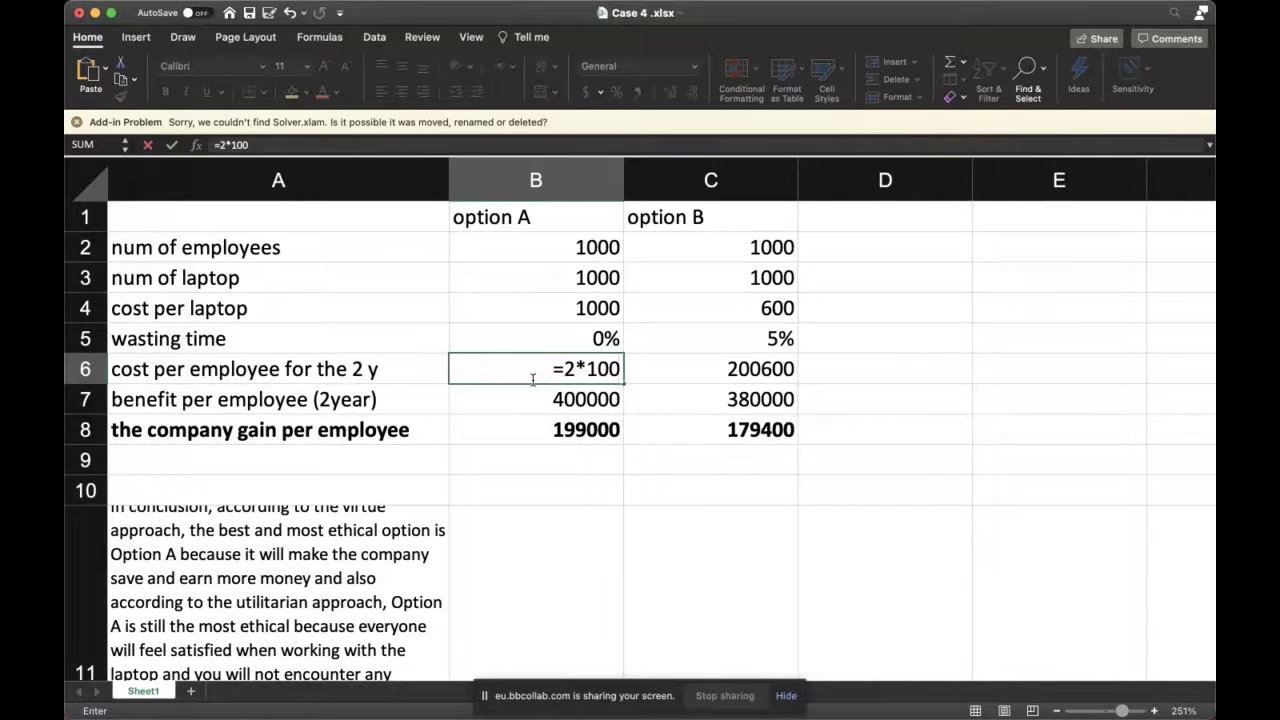
{"action": "key", "text": "Return"}
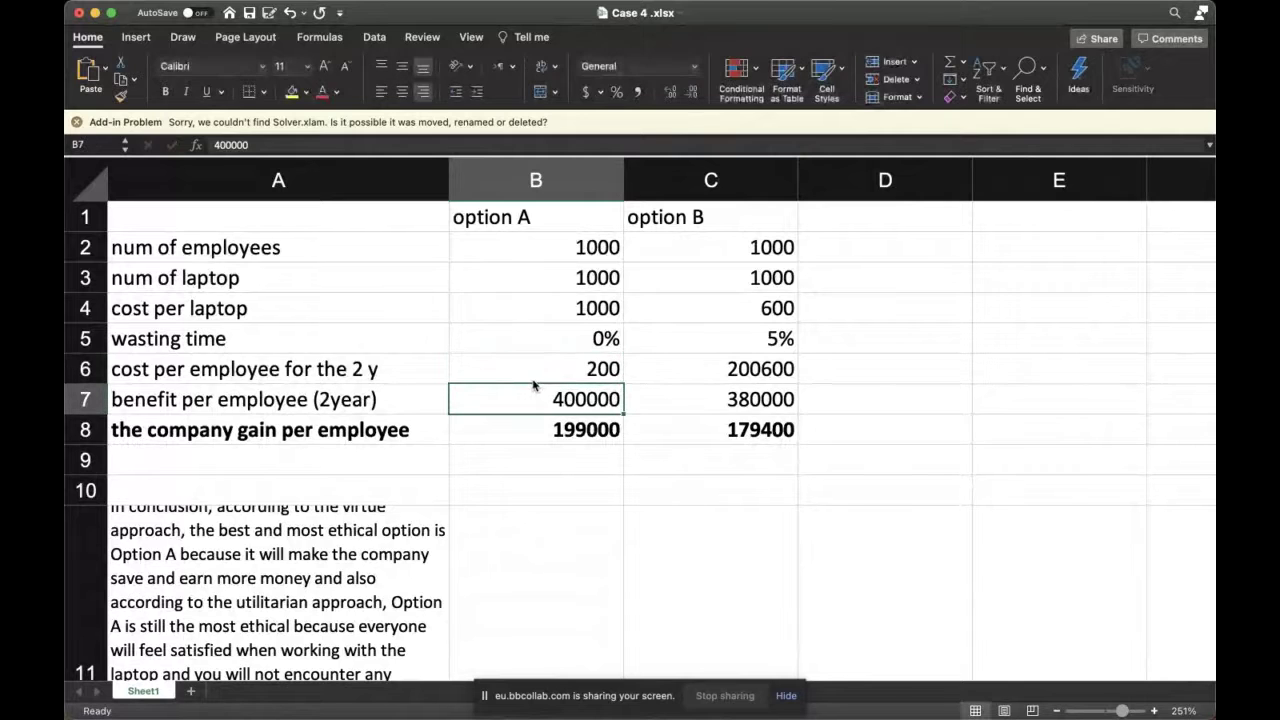
{"action": "left_click", "coordinate": [533, 381]}
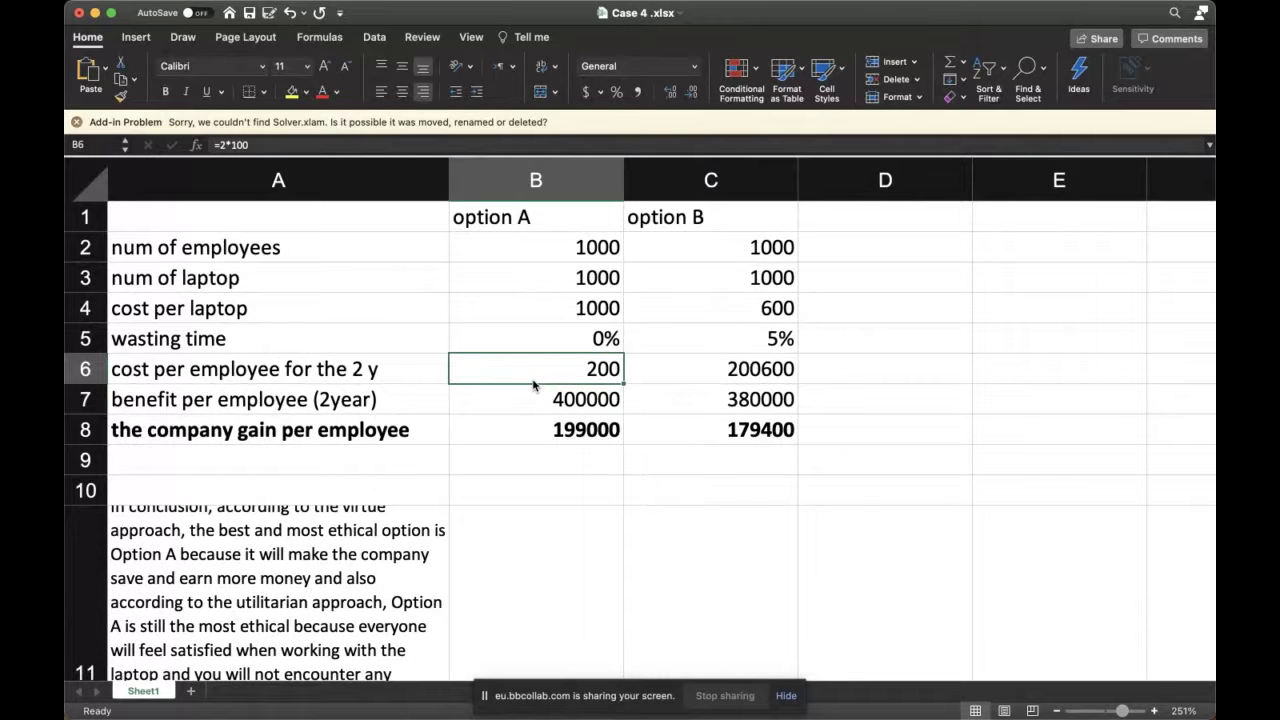
{"action": "left_click", "coordinate": [265, 148]}
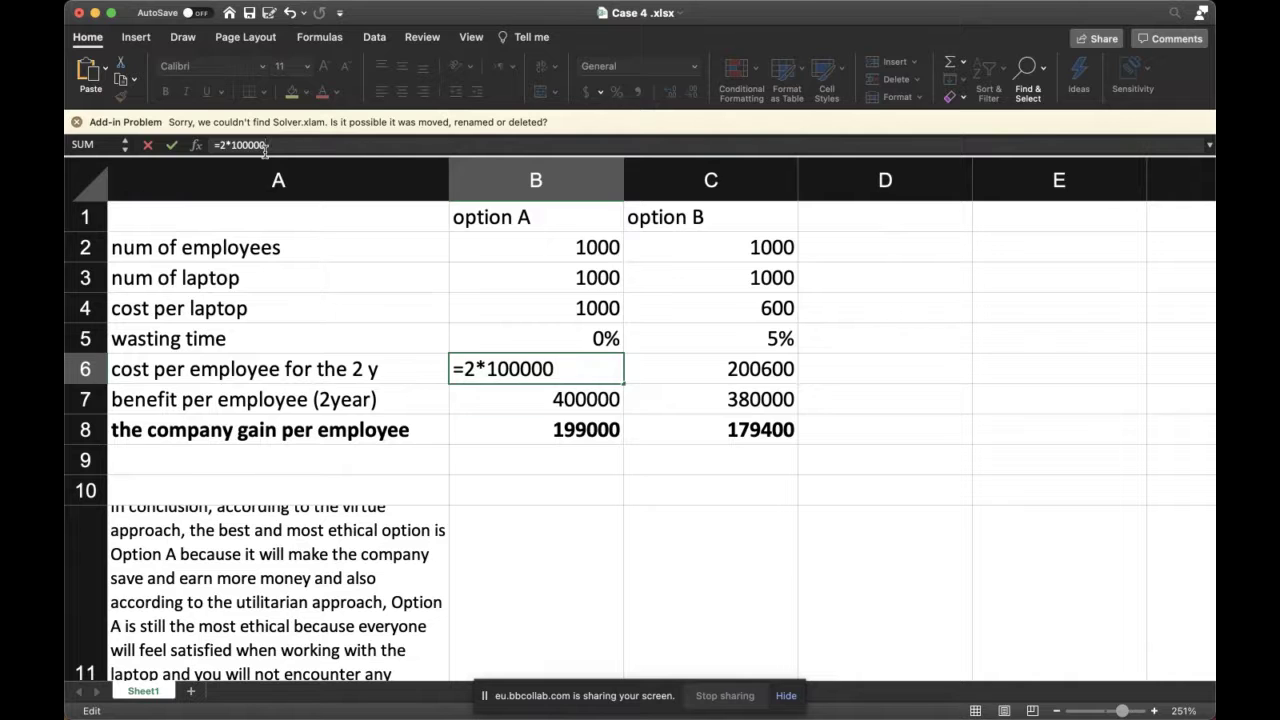
{"action": "type", "text": "000"}
{"action": "key", "text": "Return"}
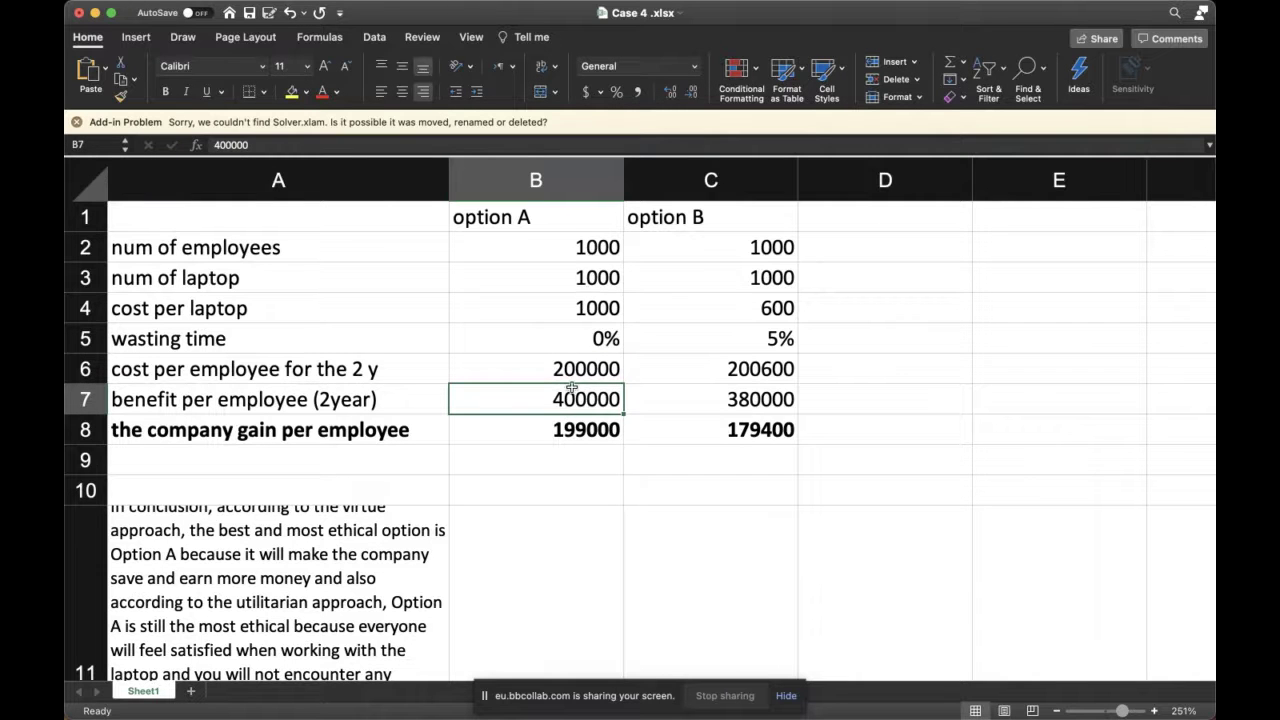
Format the cost, benefit and company gain figures in B6:C8 as dollar accounting values.
{"action": "left_click_drag", "start_coordinate": [571, 372], "coordinate": [719, 422]}
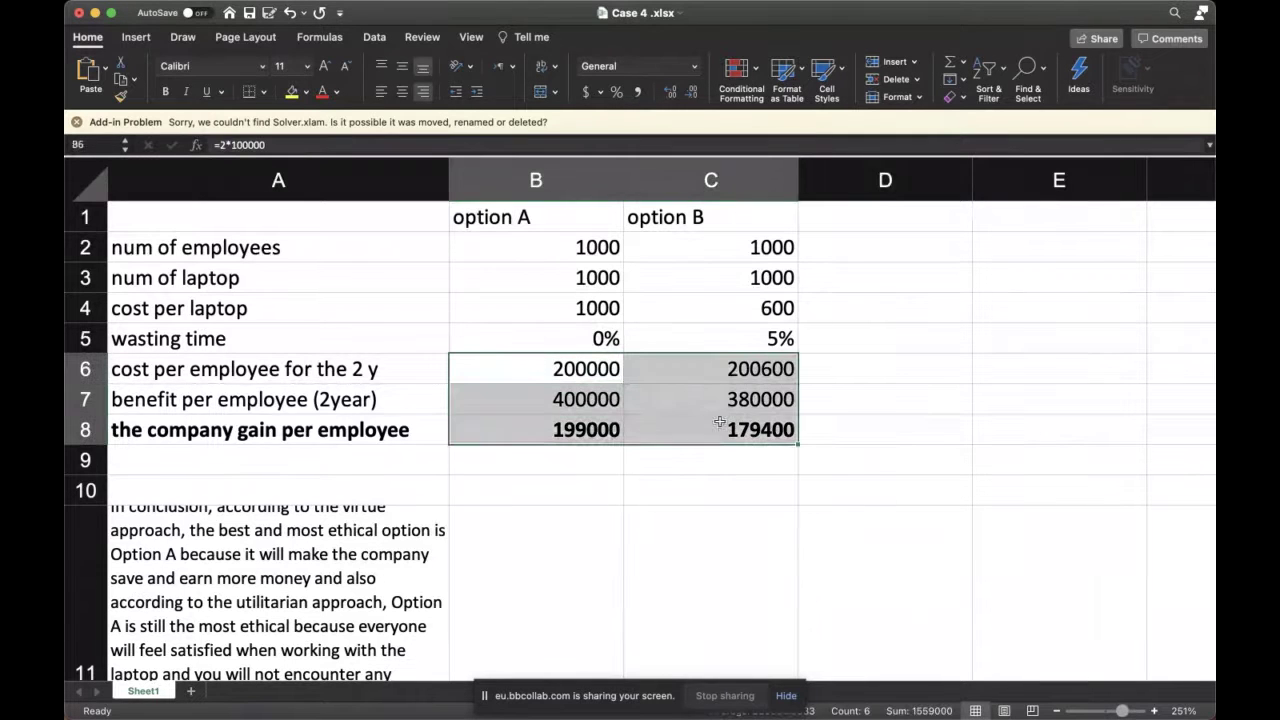
{"action": "left_click", "coordinate": [587, 92]}
{"action": "left_click", "coordinate": [540, 427]}
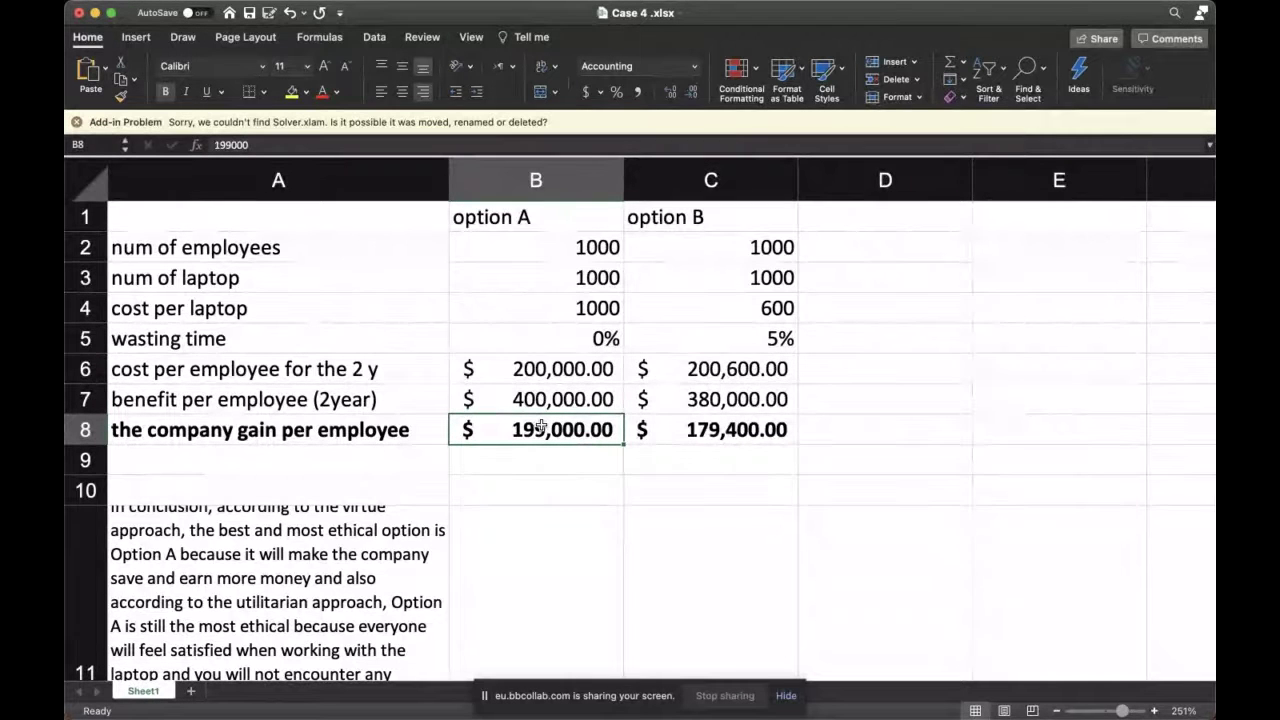
{"action": "left_click", "coordinate": [320, 365]}
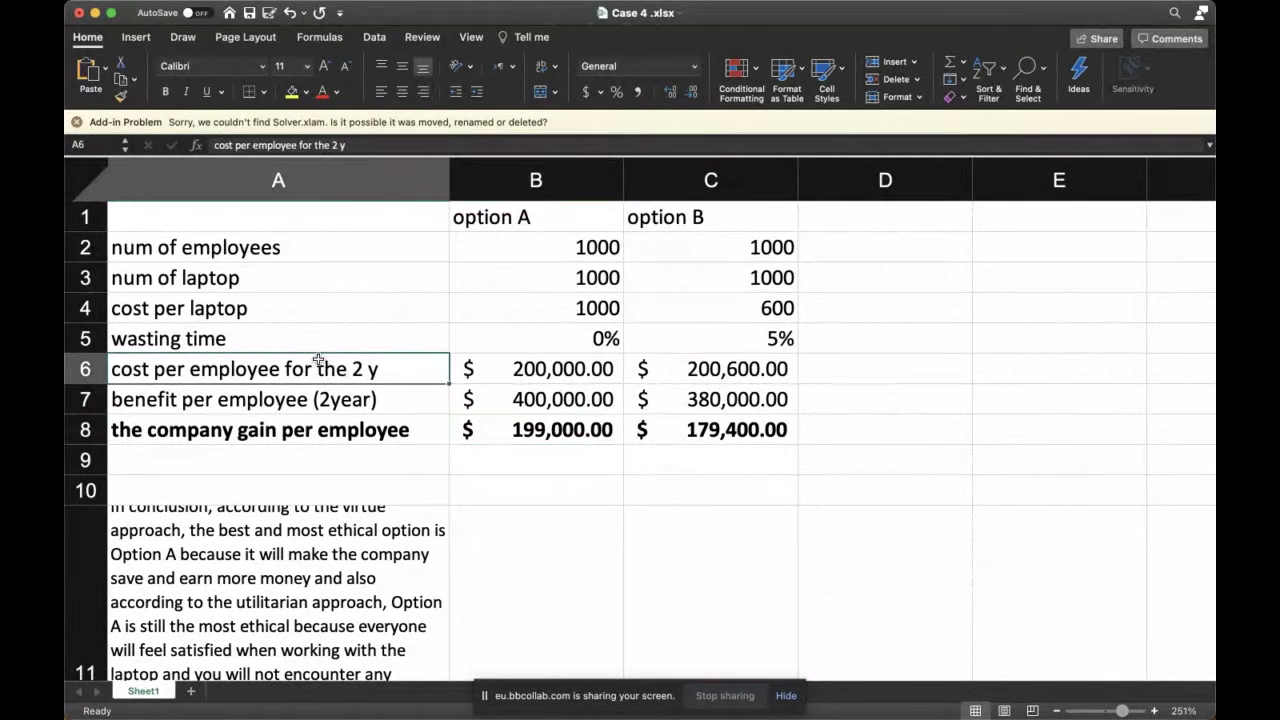
{"action": "left_click_drag", "start_coordinate": [740, 368], "coordinate": [381, 420]}
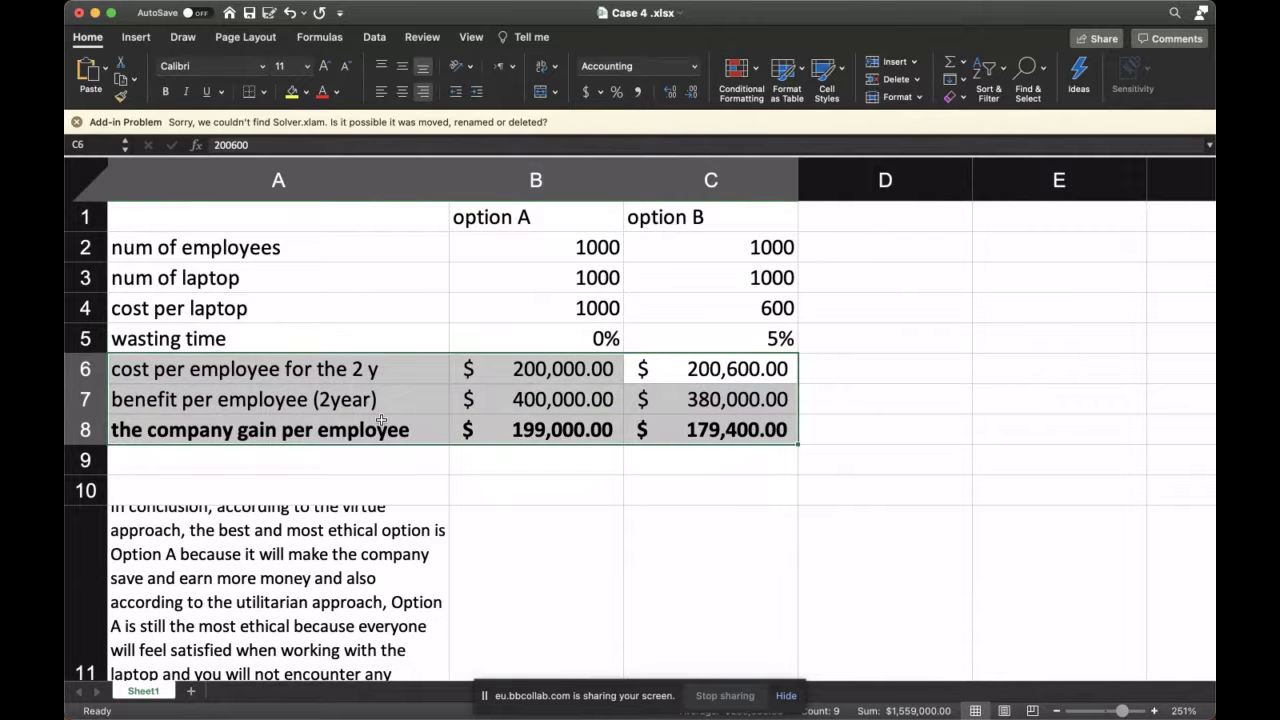
{"action": "left_click", "coordinate": [565, 399]}
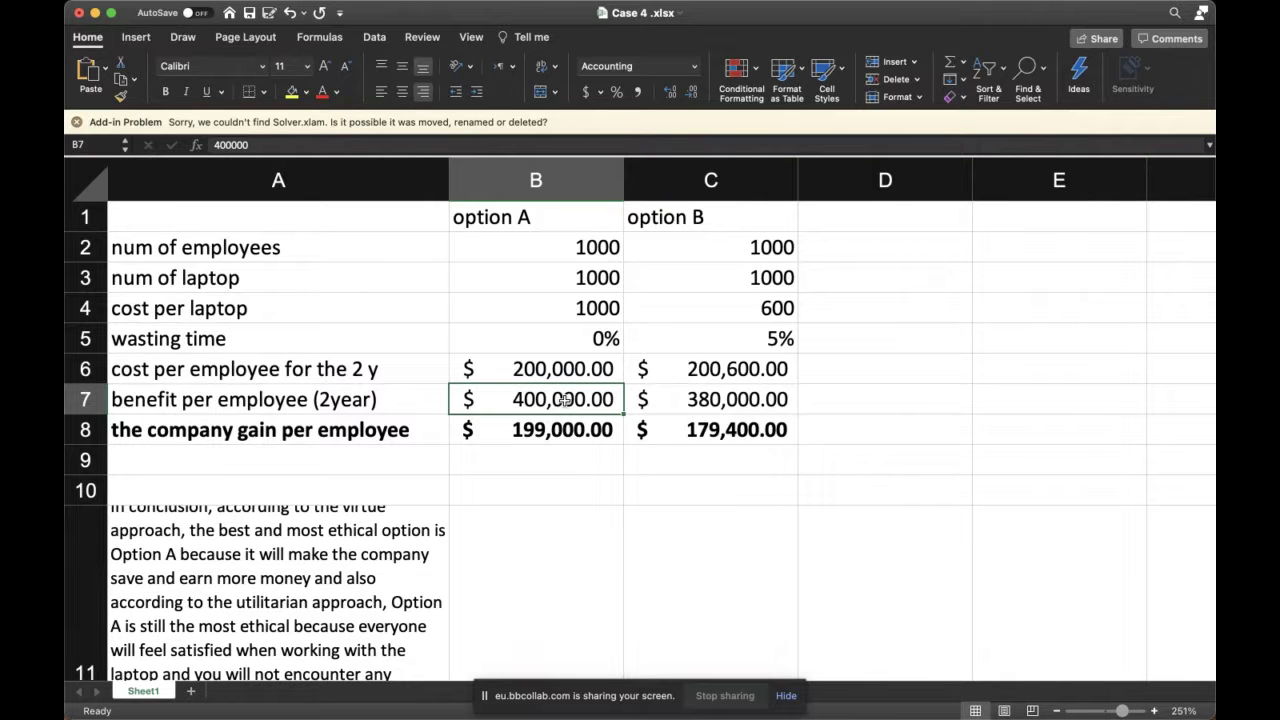
{"action": "left_click", "coordinate": [706, 370]}
Try adding option A's laptop cost from B4 to the employee cost formula in B6, and undo the addition.
{"action": "left_click", "coordinate": [521, 366]}
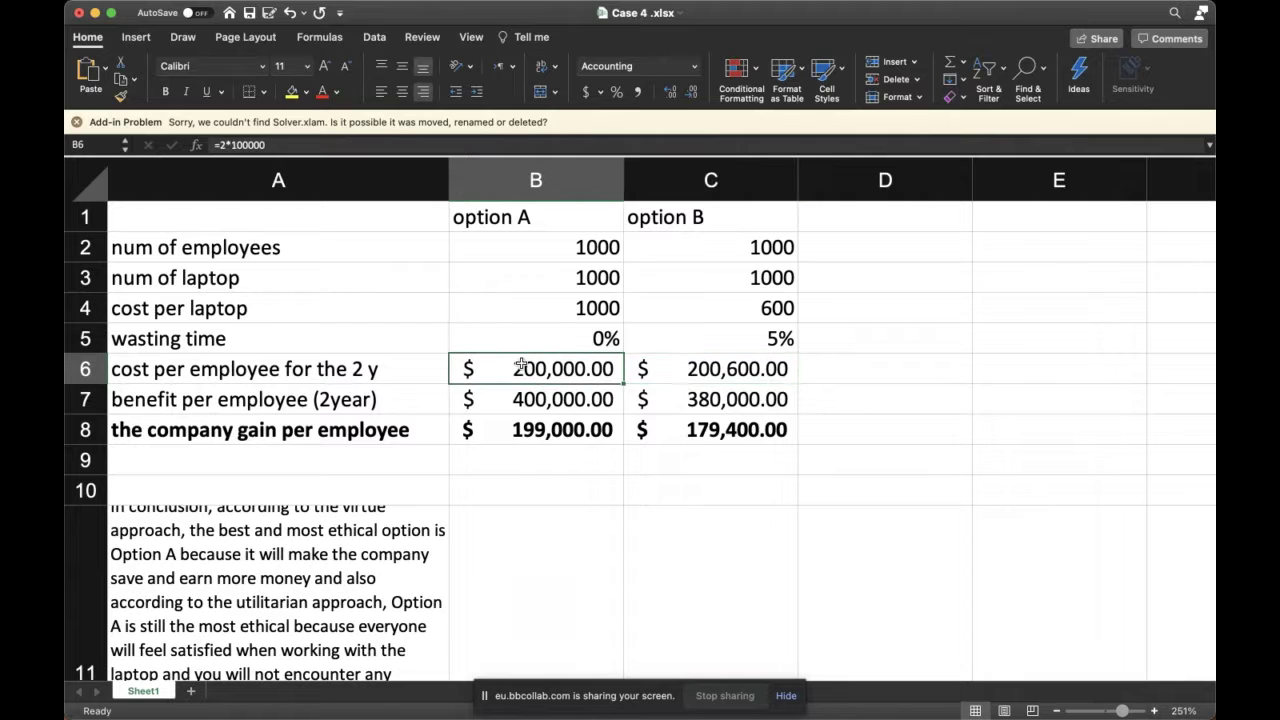
{"action": "key", "text": "super+c"}
{"action": "left_click", "coordinate": [672, 370]}
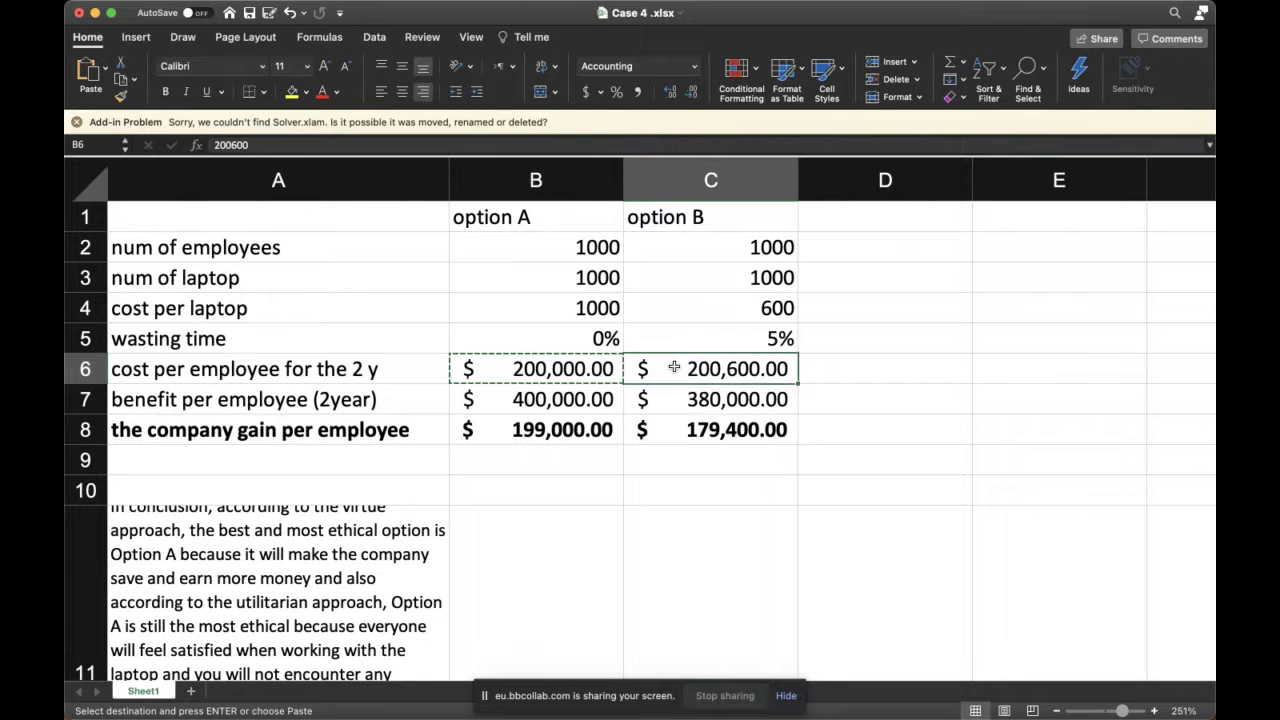
{"action": "left_click", "coordinate": [585, 369]}
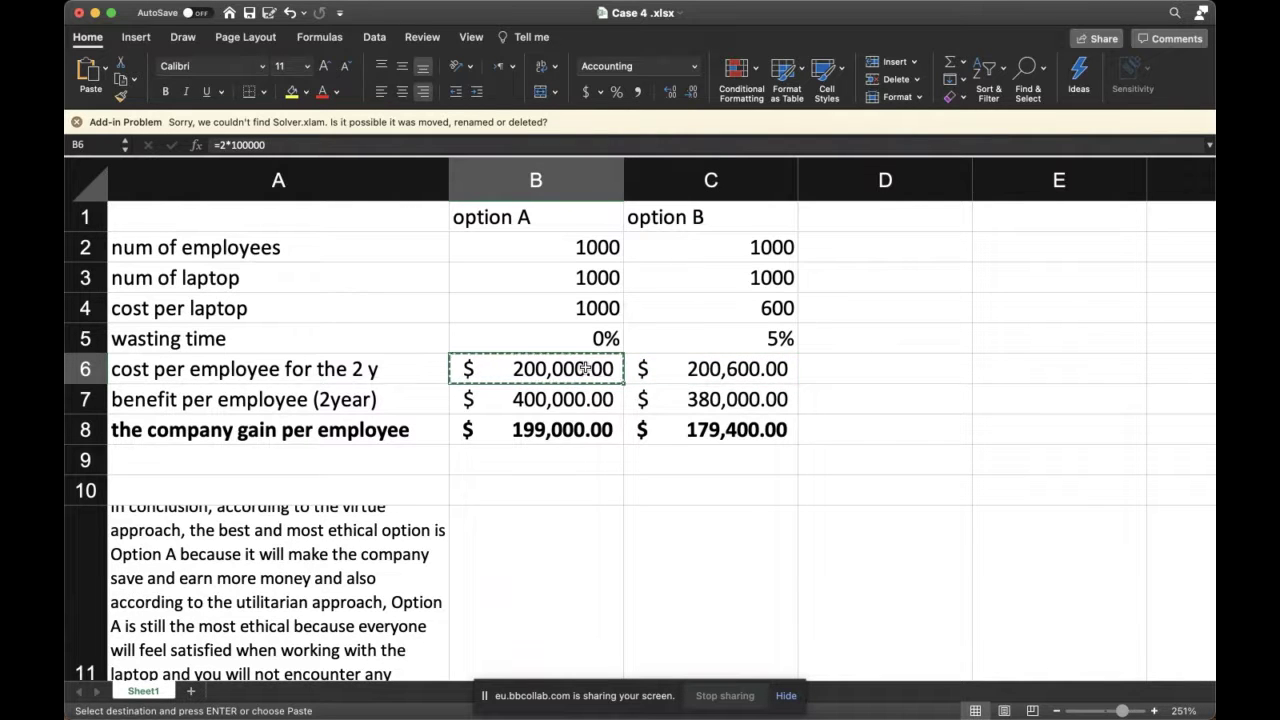
{"action": "left_click", "coordinate": [363, 145]}
{"action": "type", "text": "+"}
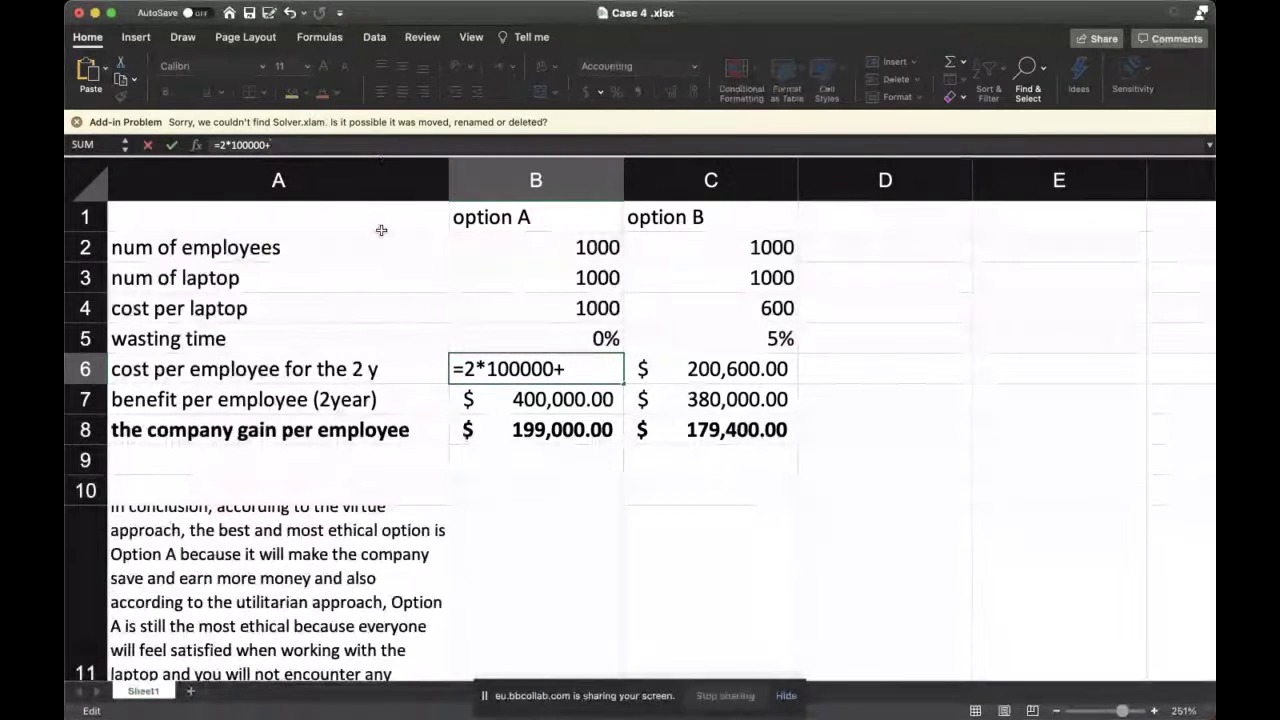
{"action": "left_click", "coordinate": [518, 305]}
{"action": "key", "text": "Return"}
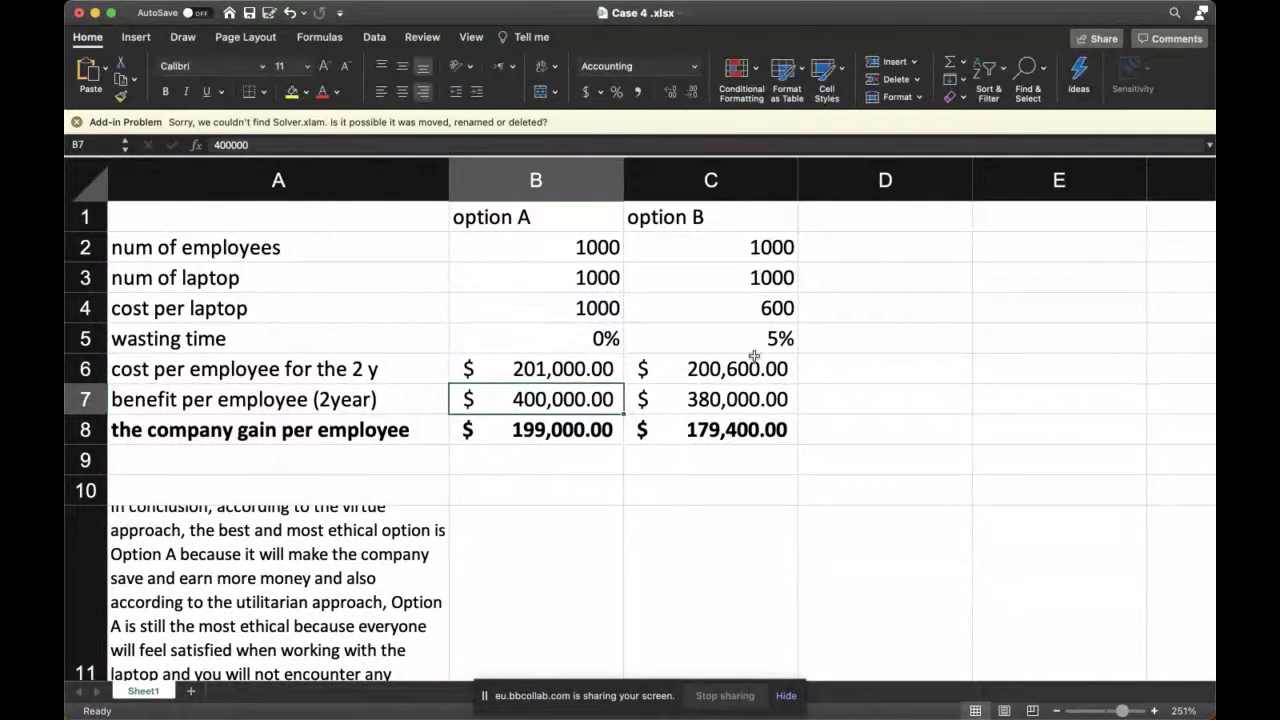
{"action": "left_click", "coordinate": [745, 366]}
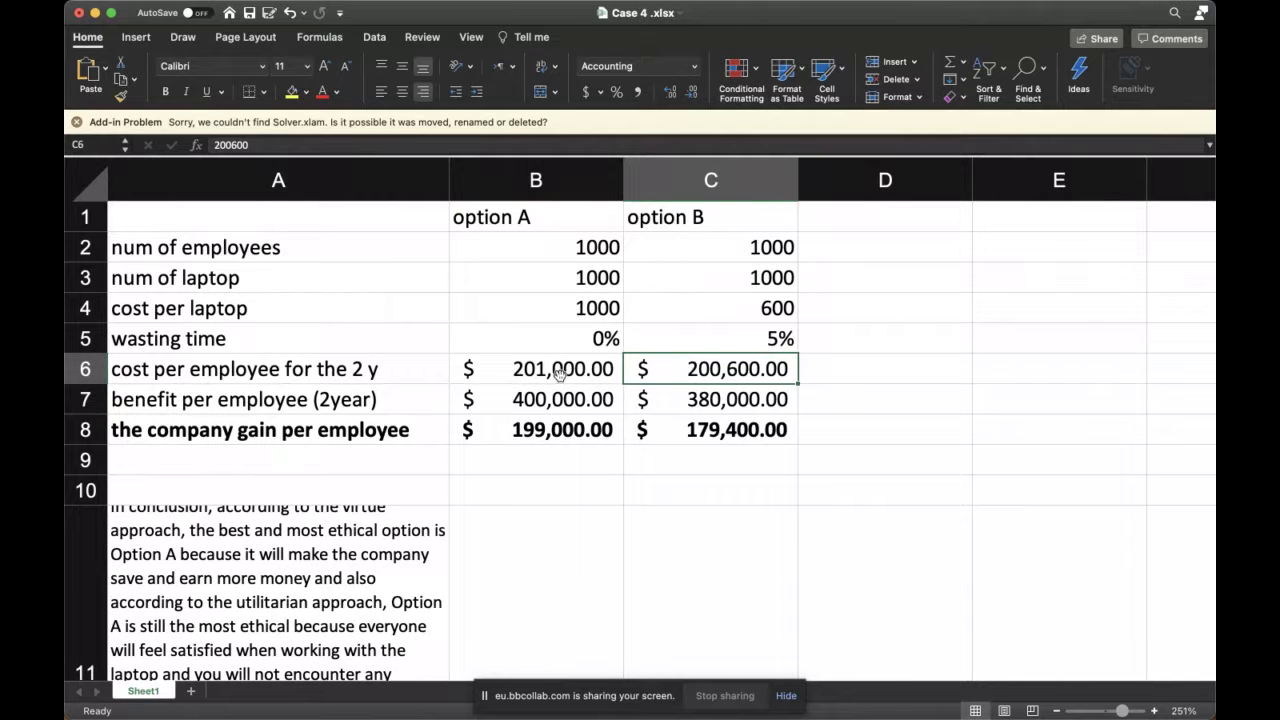
{"action": "key", "text": "super+z"}
{"action": "double_click", "coordinate": [561, 276]}
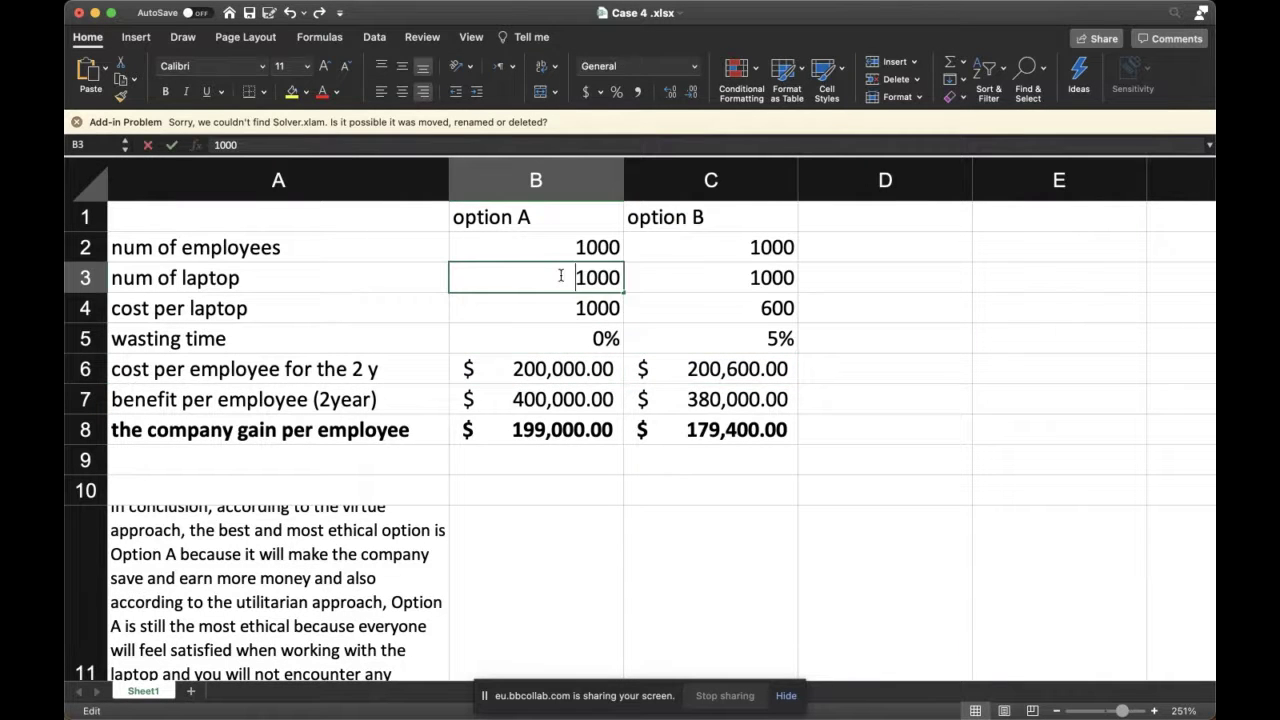
{"action": "left_click", "coordinate": [272, 250]}
{"action": "left_click", "coordinate": [257, 368]}
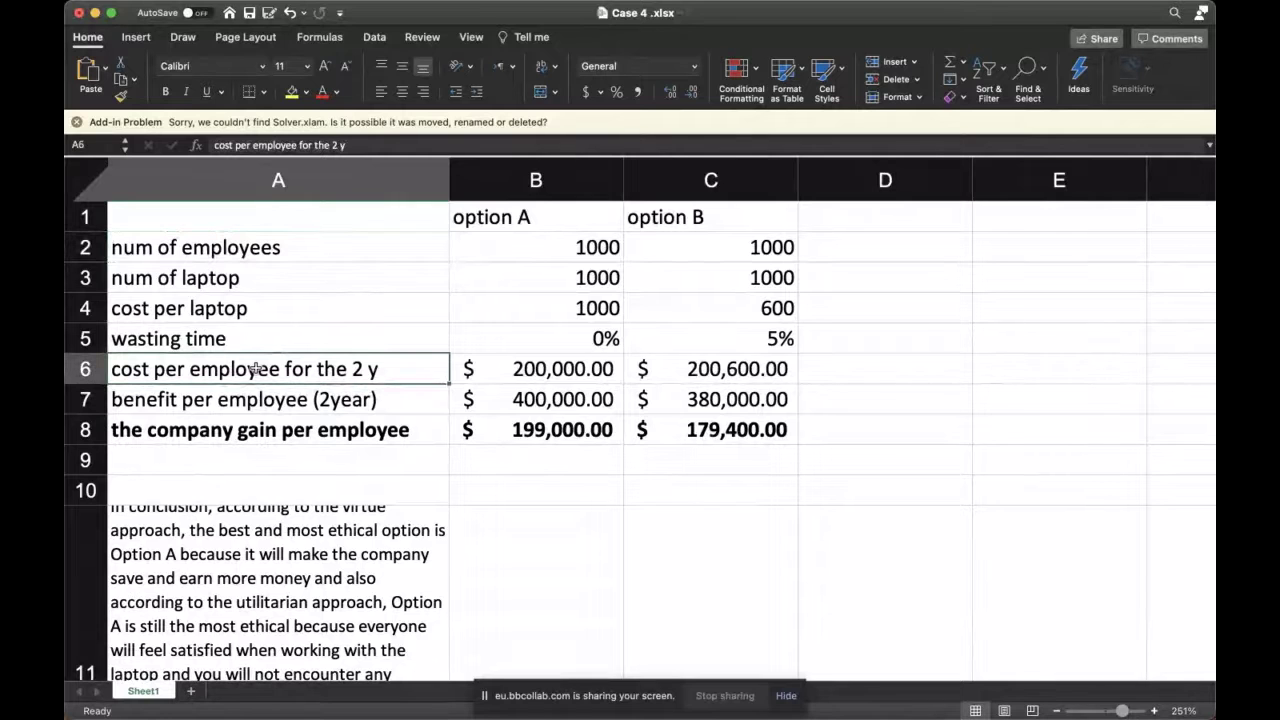
Link option B's two-year cost per employee in C6 to option A's cost with the formula =B6.
{"action": "left_click", "coordinate": [706, 371]}
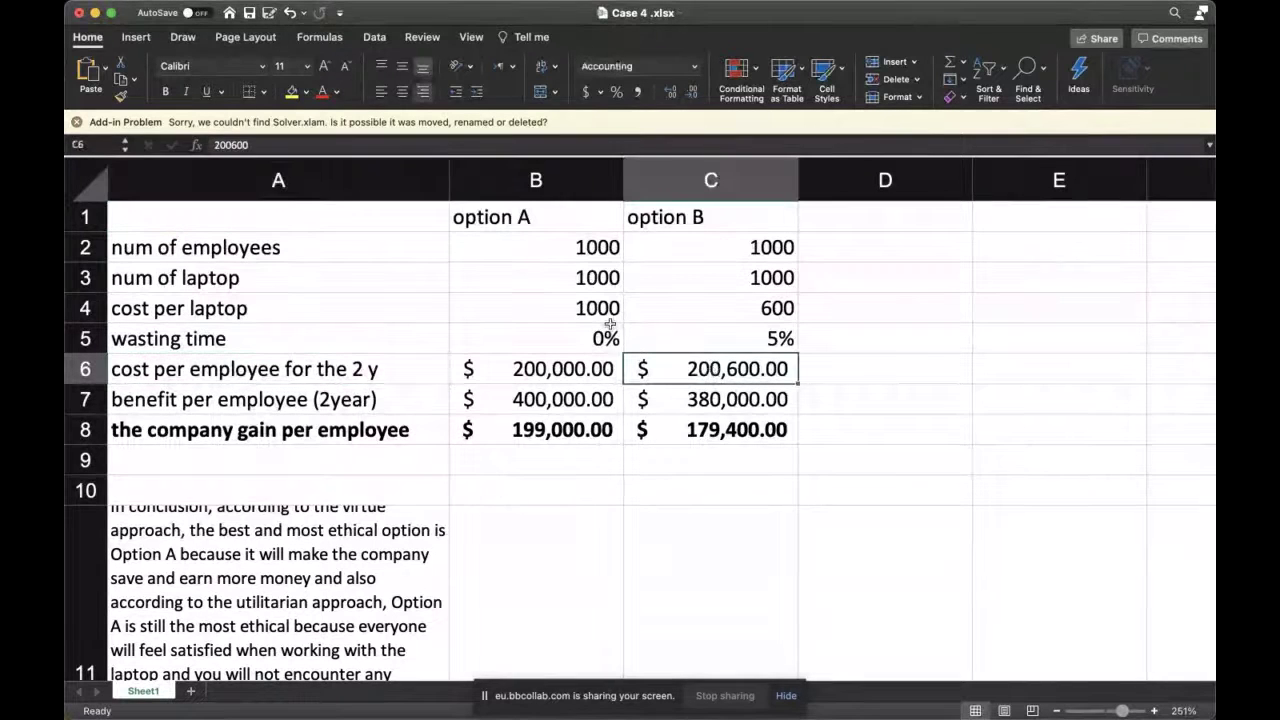
{"action": "type", "text": "="}
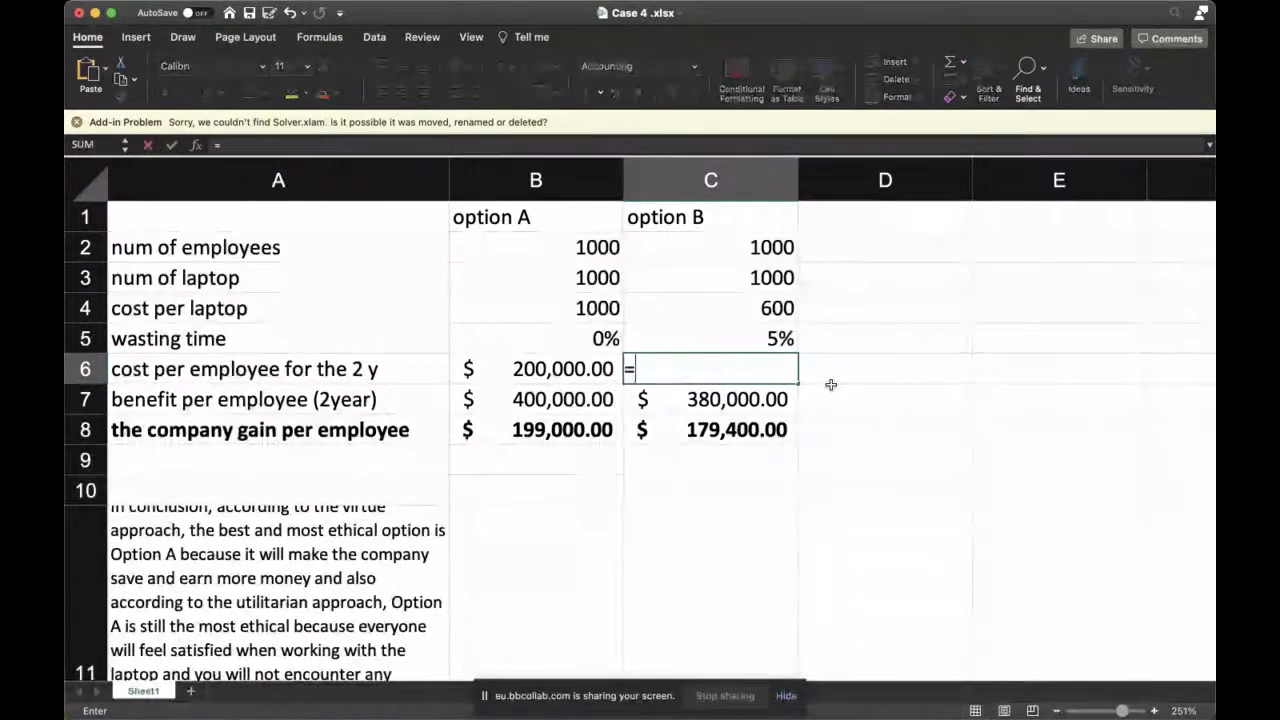
{"action": "left_click", "coordinate": [530, 368]}
{"action": "key", "text": "Return"}
{"action": "left_click_drag", "start_coordinate": [530, 368], "coordinate": [663, 368]}
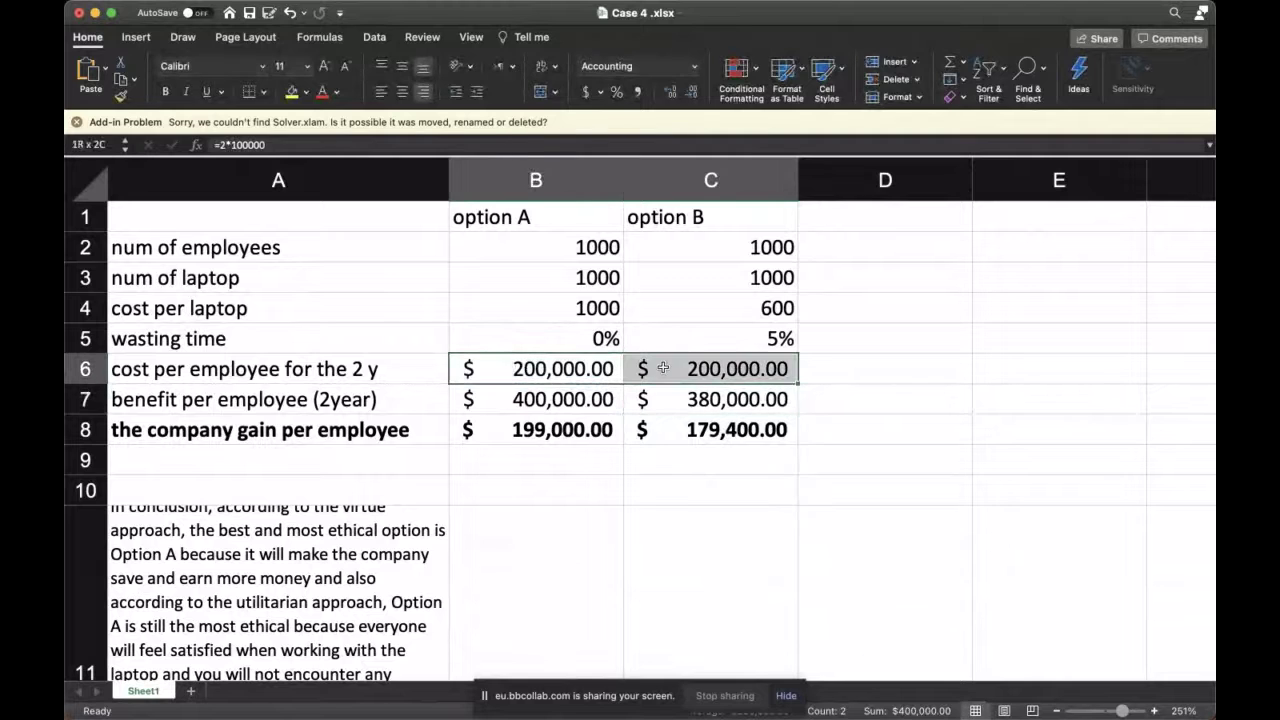
Enter option A's cost per laptop in B4 as the negative value -1000.
{"action": "left_click_drag", "start_coordinate": [557, 280], "coordinate": [700, 308]}
{"action": "left_click", "coordinate": [546, 304]}
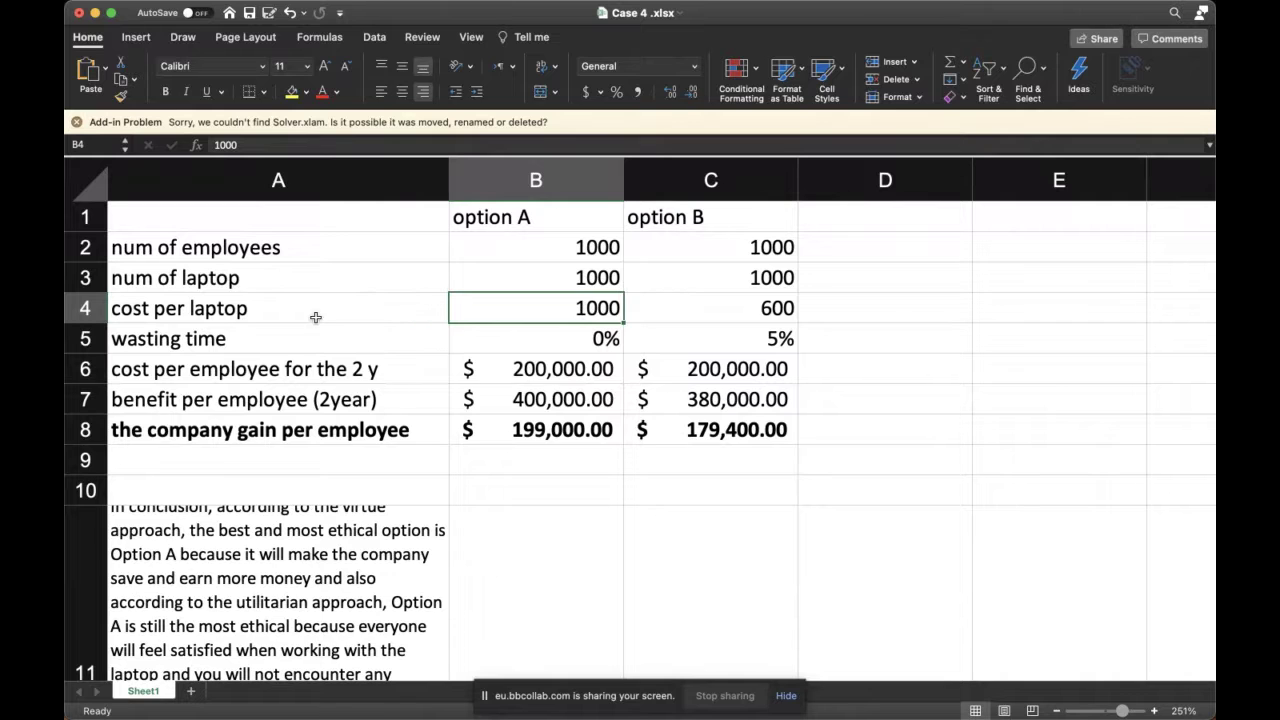
{"action": "left_click", "coordinate": [242, 418]}
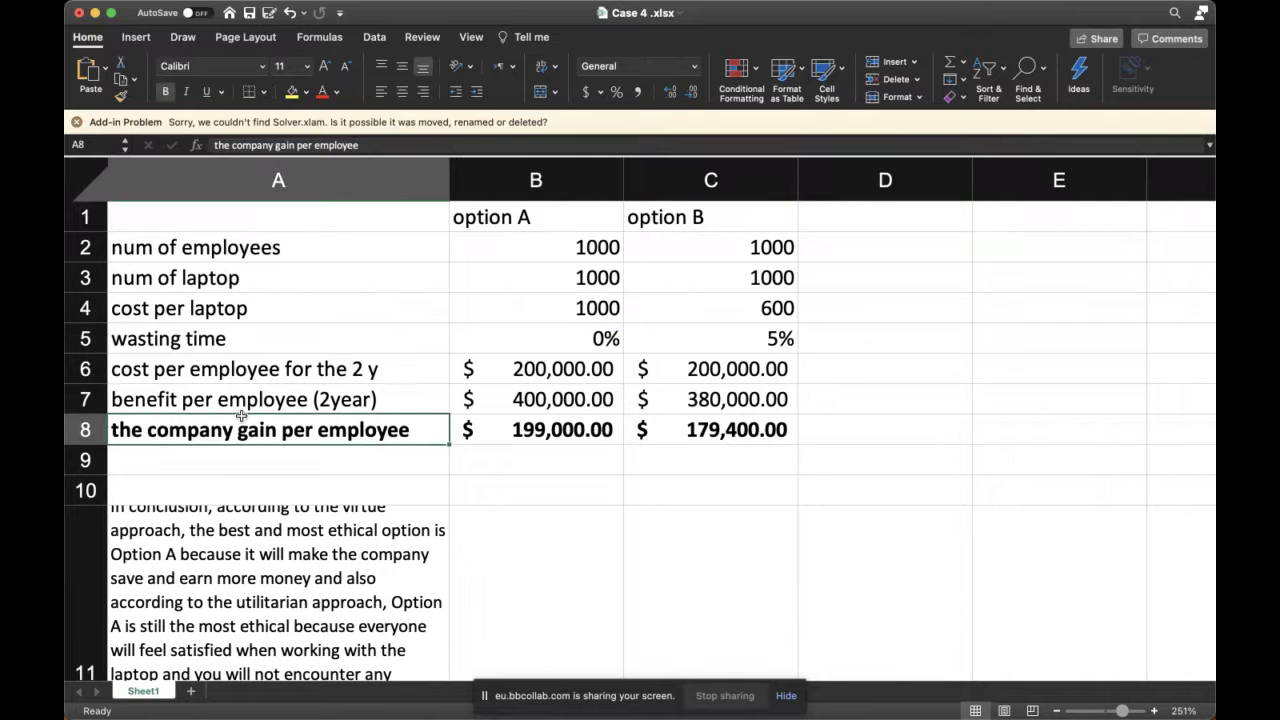
{"action": "left_click", "coordinate": [533, 369]}
{"action": "left_click", "coordinate": [569, 304]}
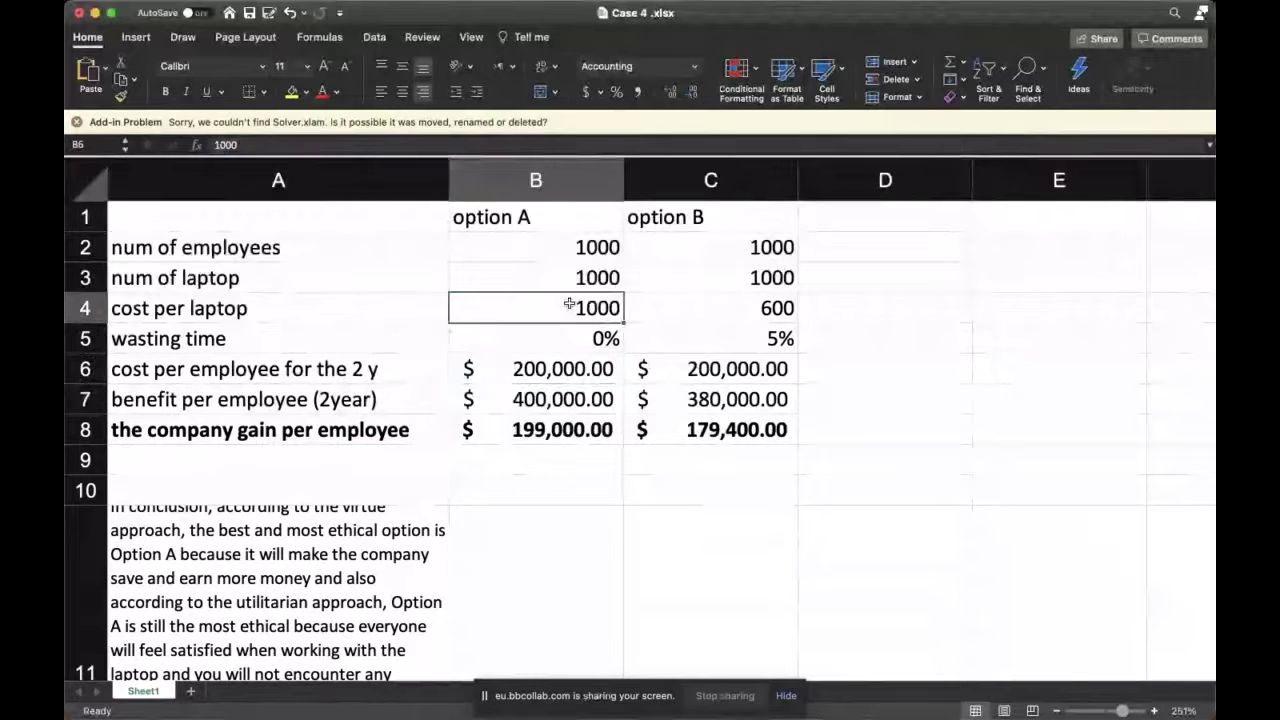
{"action": "left_click", "coordinate": [219, 145]}
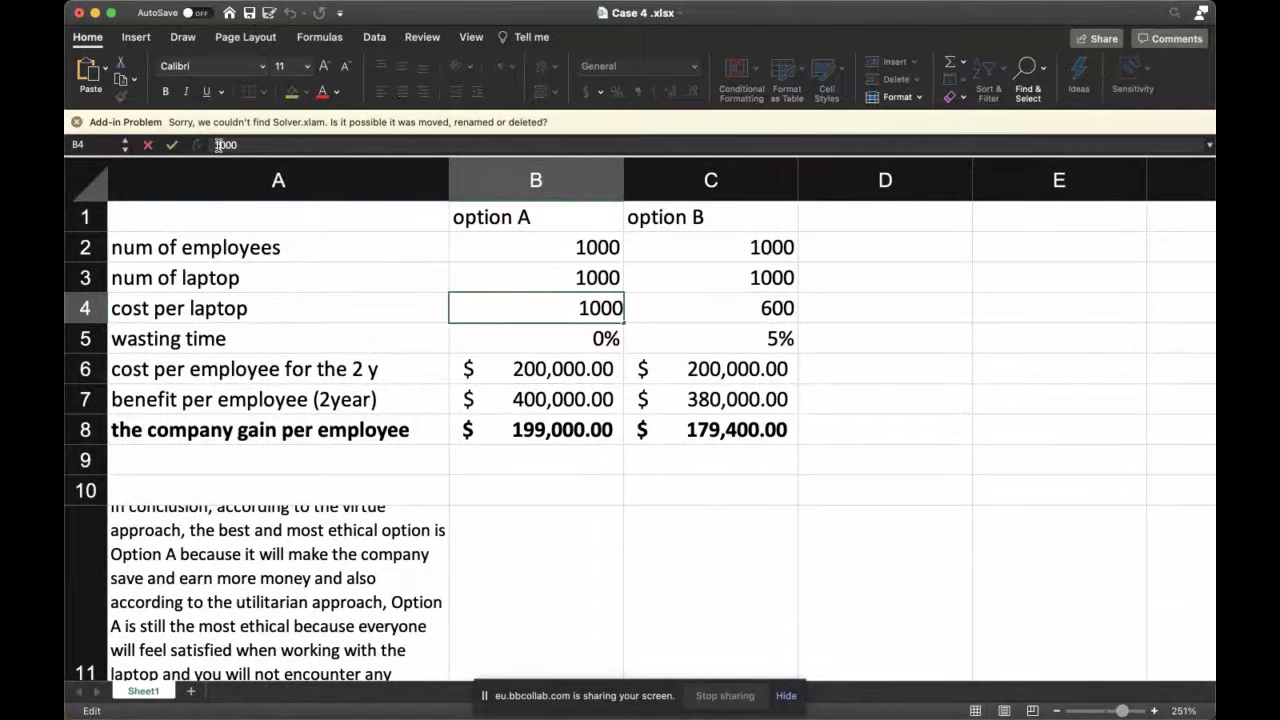
{"action": "key", "text": "Return"}
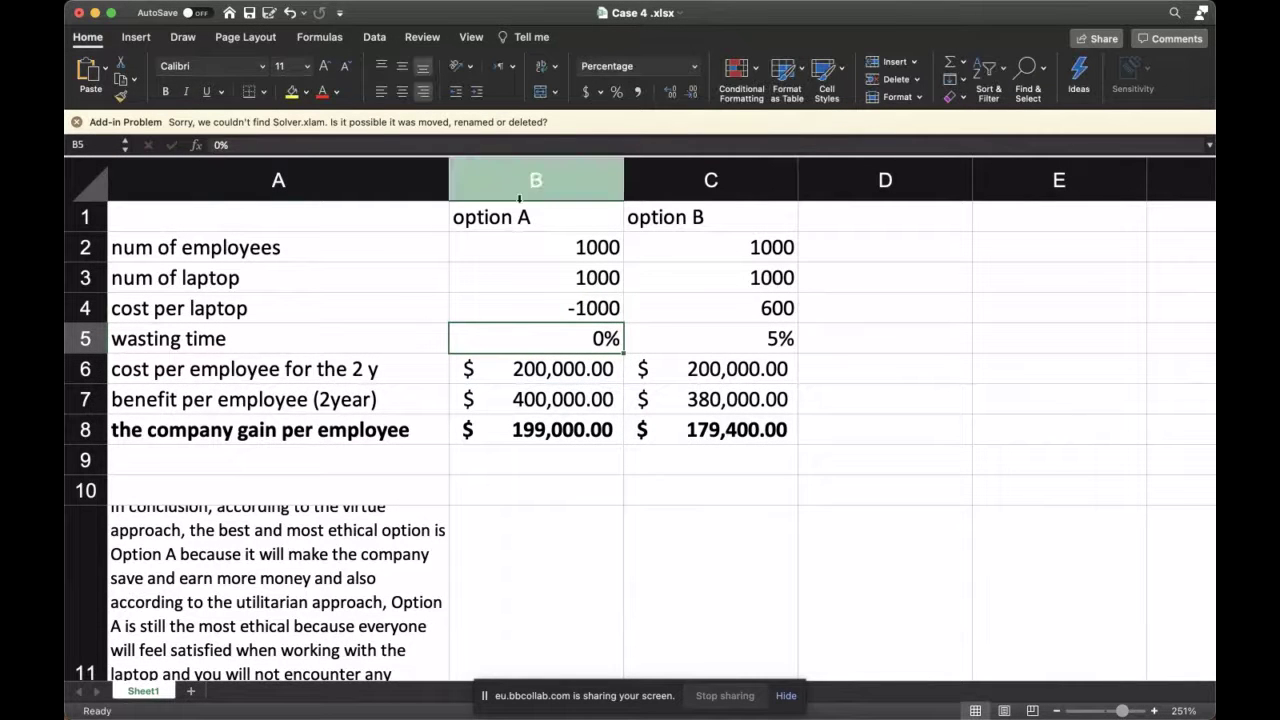
Enter option B's cost per laptop in C4 as the negative value -600.
{"action": "left_click", "coordinate": [690, 333]}
{"action": "left_click", "coordinate": [690, 312]}
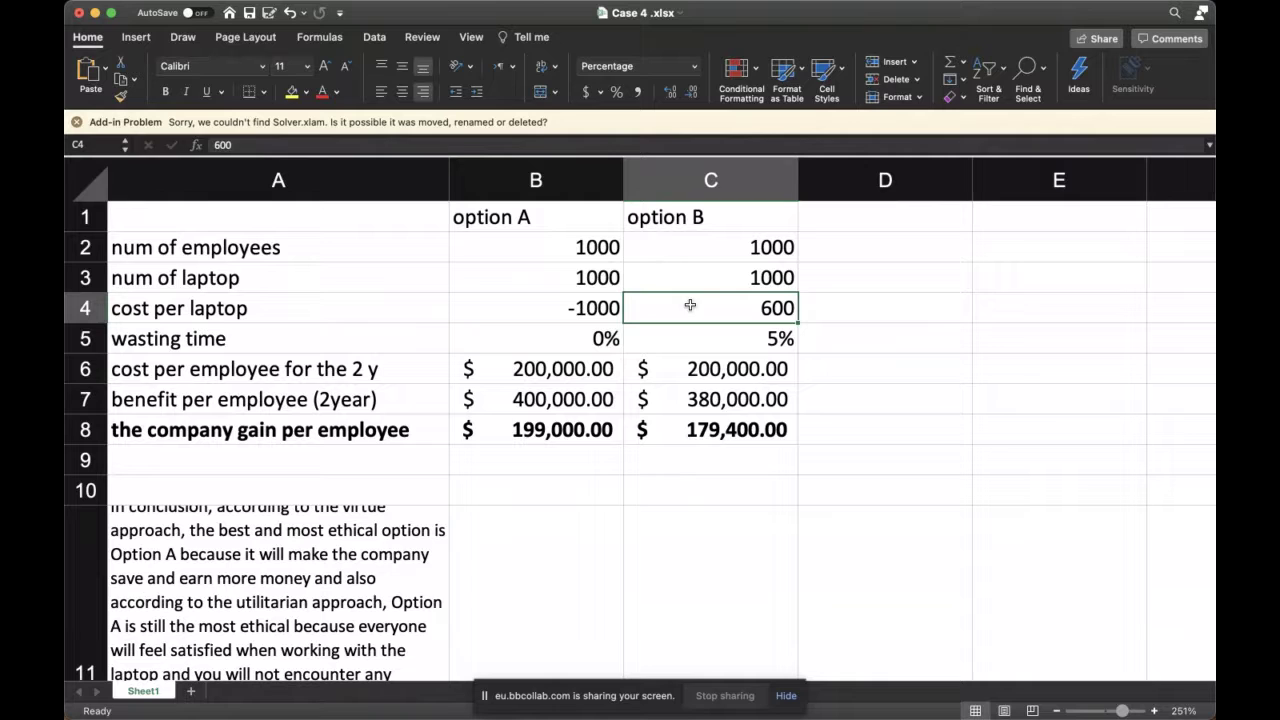
{"action": "left_click", "coordinate": [212, 145]}
{"action": "type", "text": "-"}
{"action": "key", "text": "Return"}
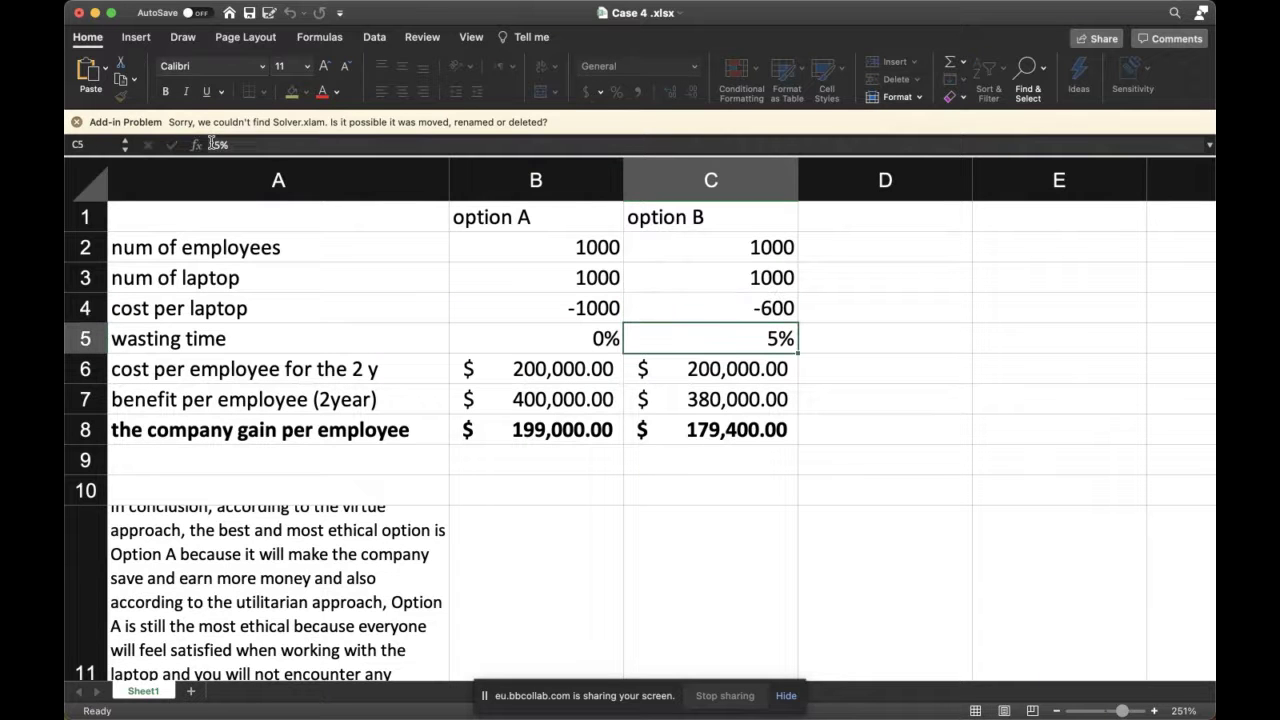
Make option A's two-year cost per employee in B6 negative with the formula =-2*100000.
{"action": "left_click", "coordinate": [539, 370]}
{"action": "left_click", "coordinate": [221, 144]}
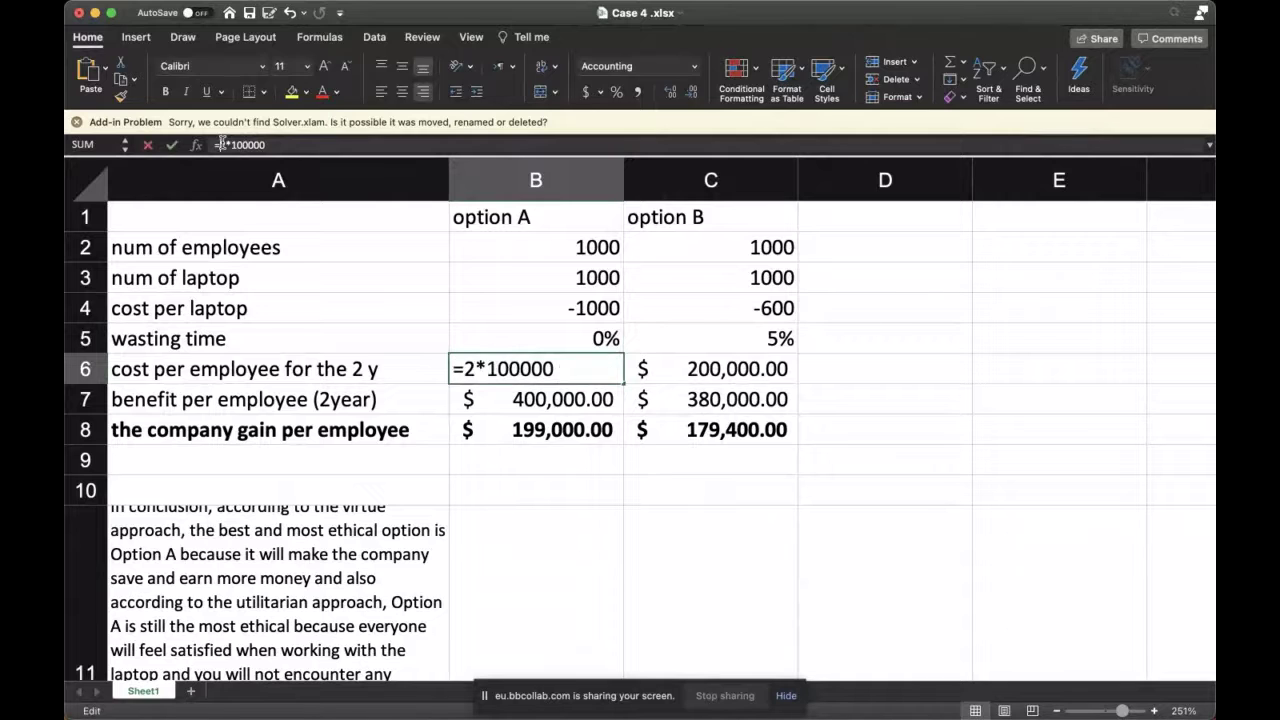
{"action": "type", "text": "-"}
{"action": "key", "text": "Return"}
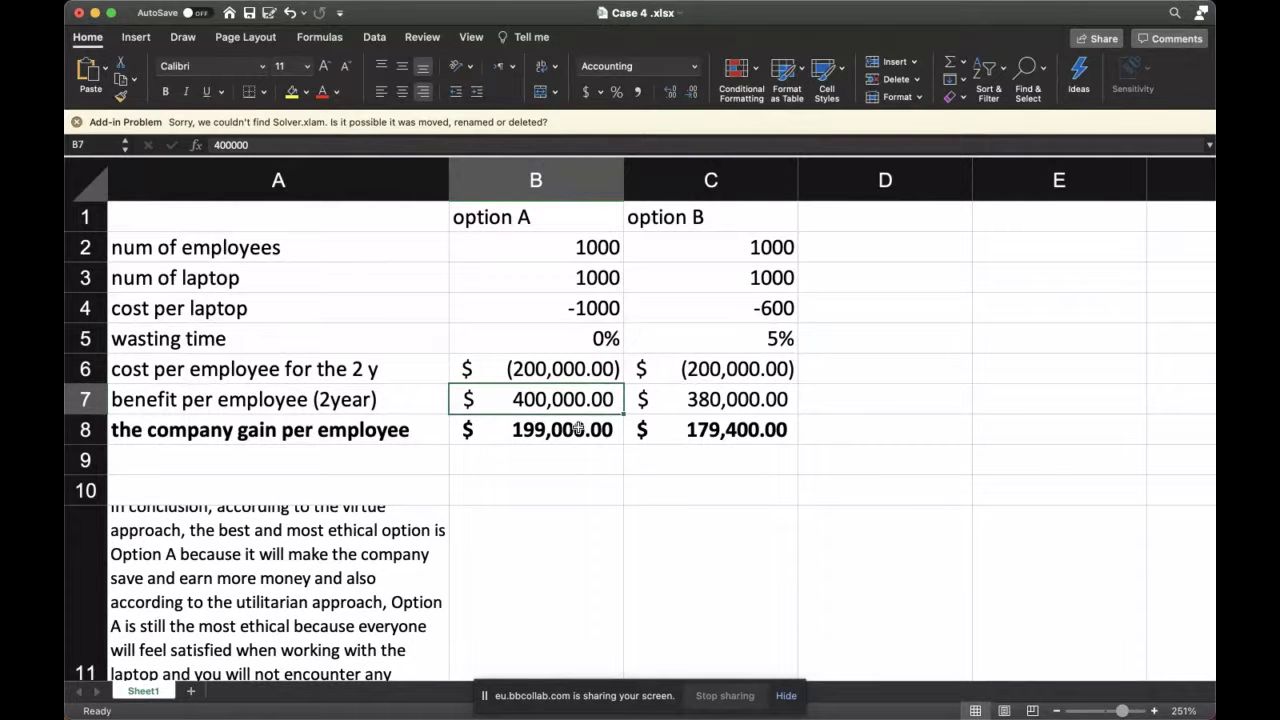
Replace option B's benefit per employee in C7 with the formula =0.95*B7.
{"action": "left_click", "coordinate": [530, 436]}
{"action": "left_click", "coordinate": [552, 402]}
{"action": "left_click", "coordinate": [377, 397]}
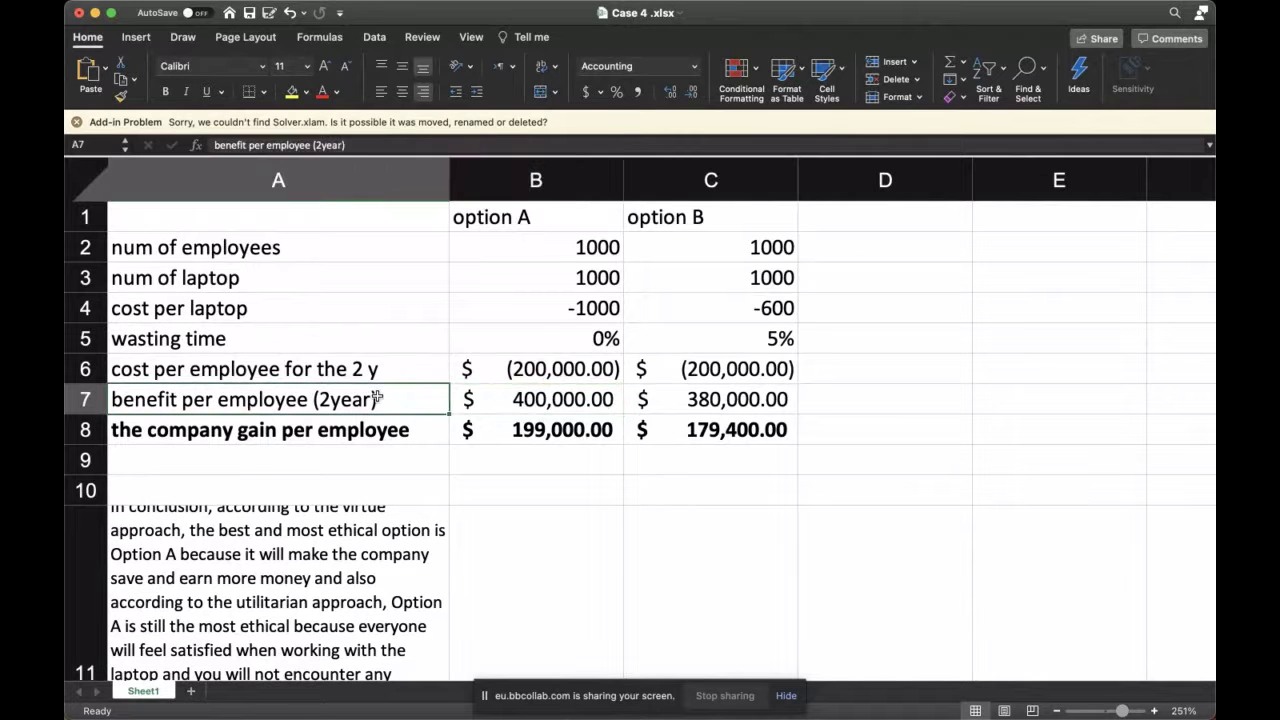
{"action": "left_click", "coordinate": [705, 399]}
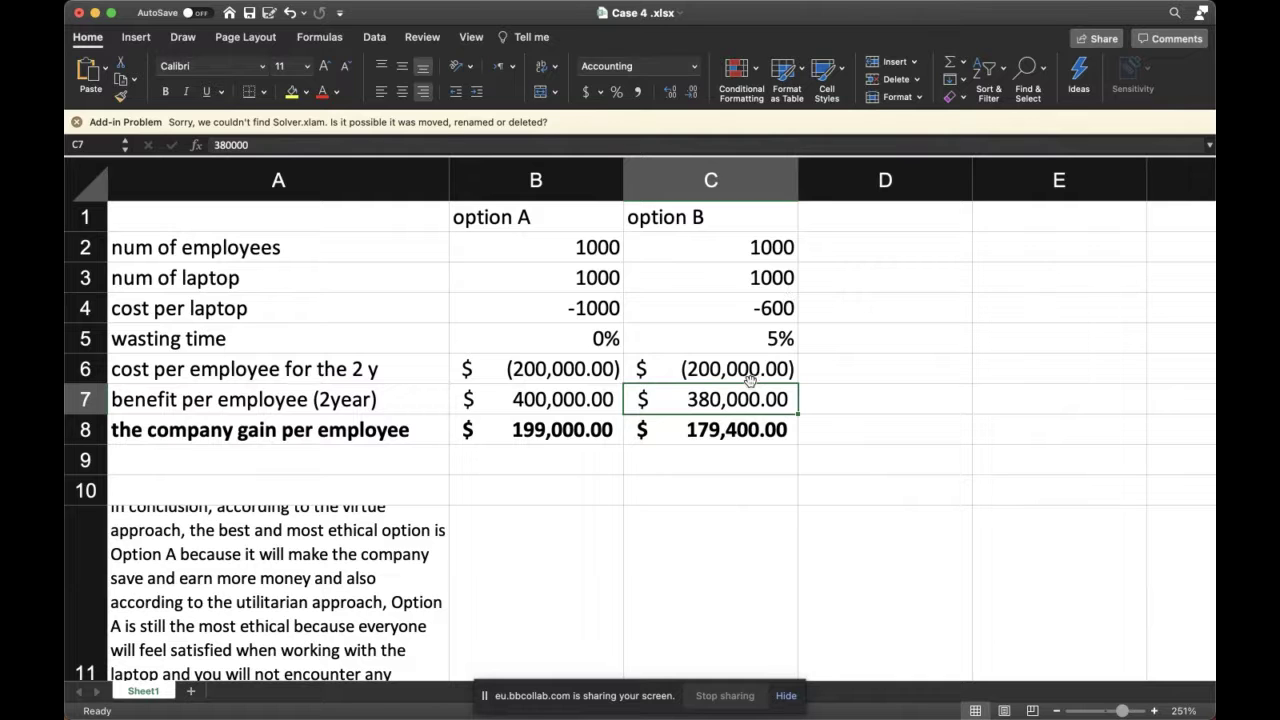
{"action": "key", "text": "BackSpace"}
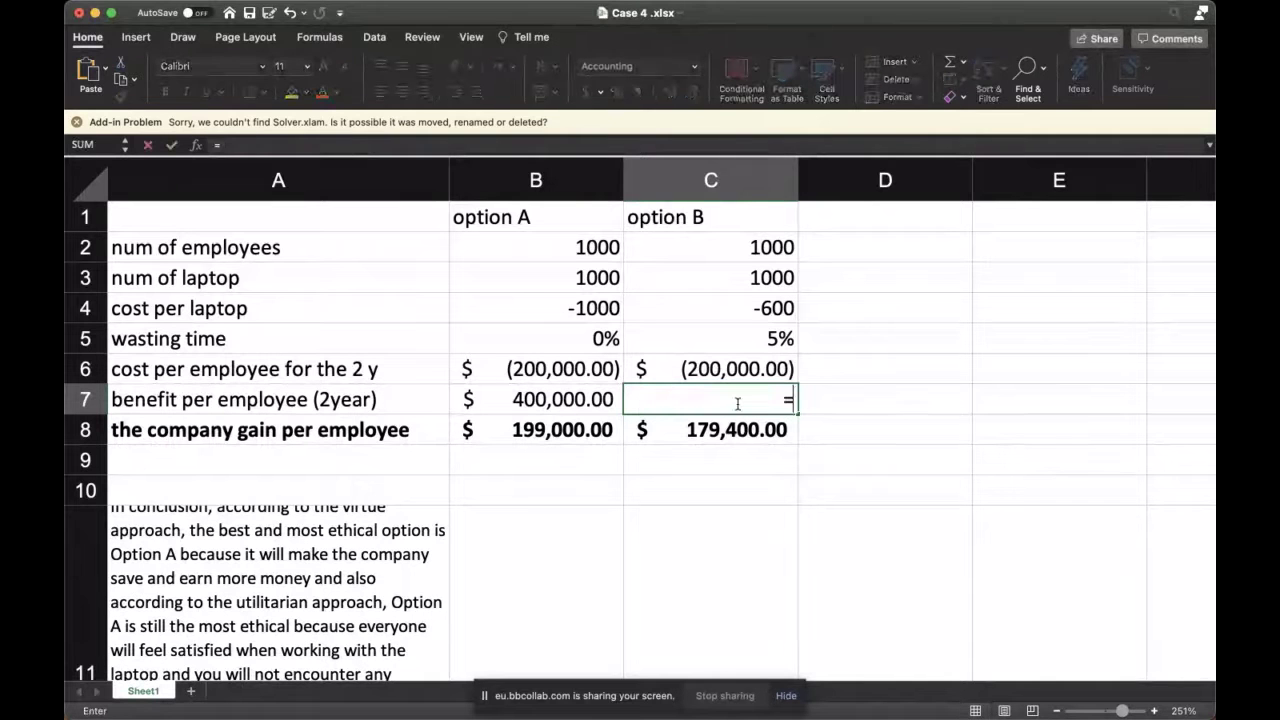
{"action": "type", "text": "=0.95"}
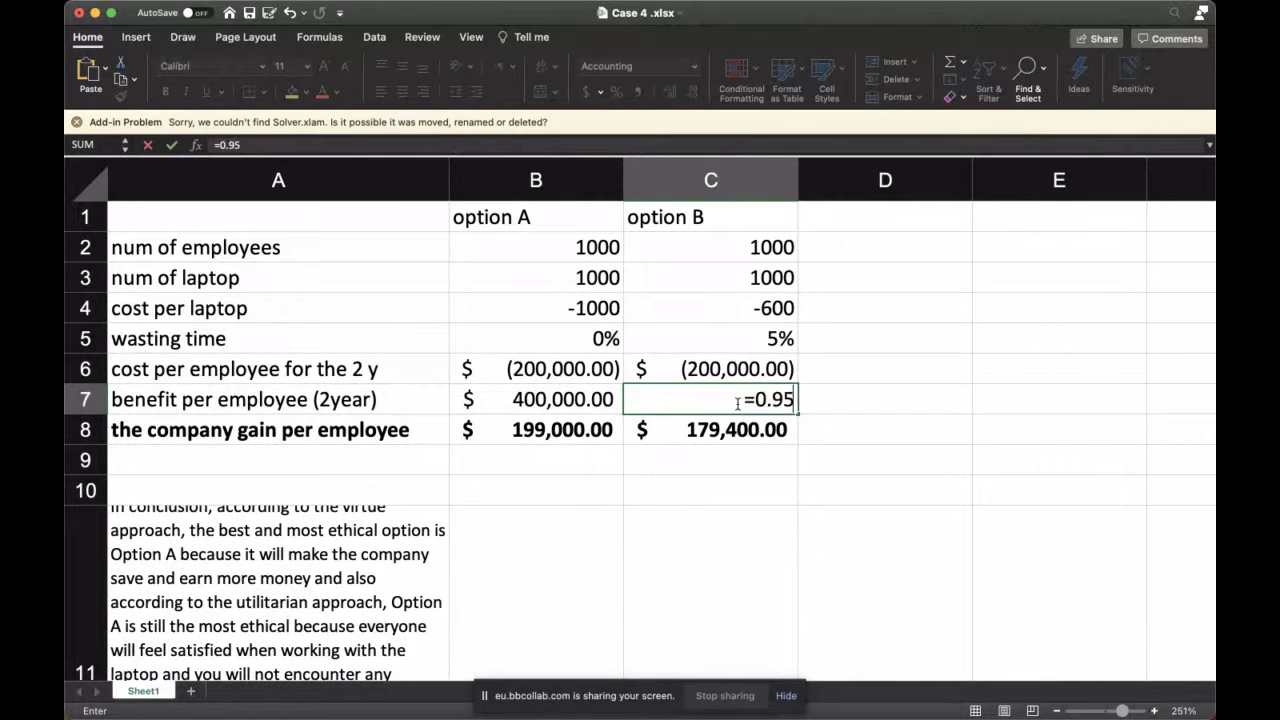
{"action": "type", "text": "*"}
{"action": "left_click", "coordinate": [591, 400]}
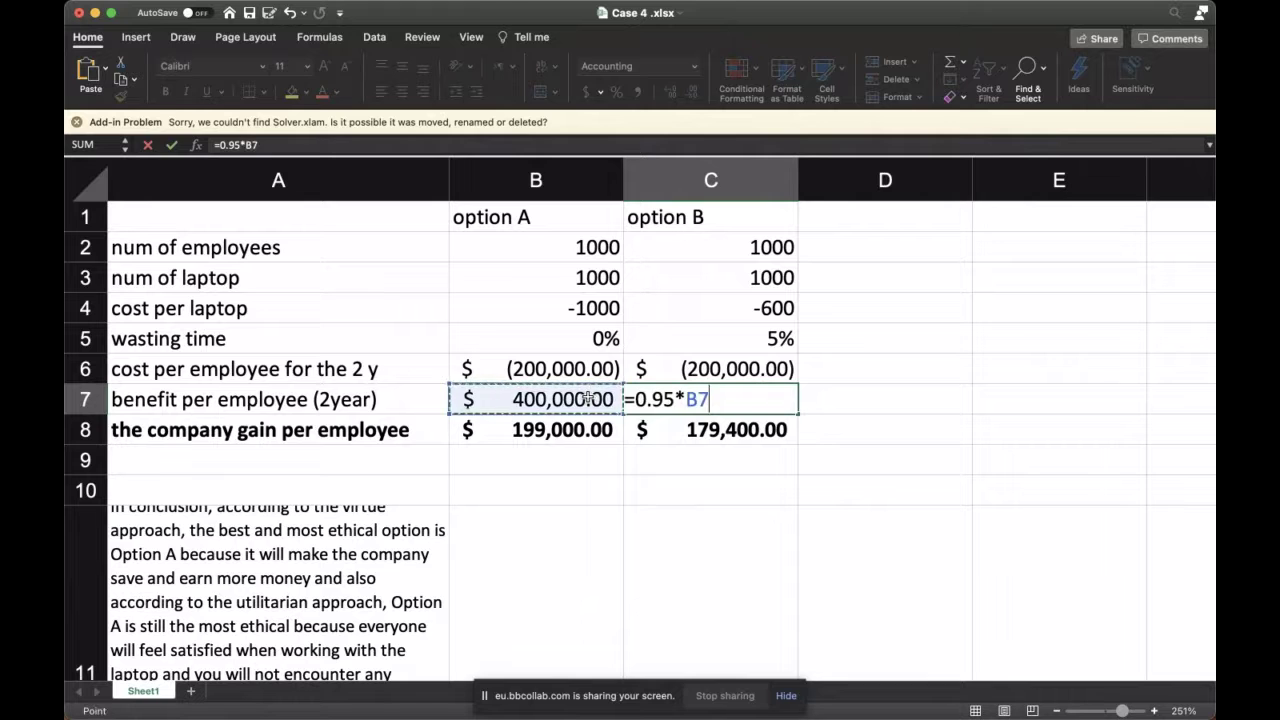
{"action": "key", "text": "Return"}
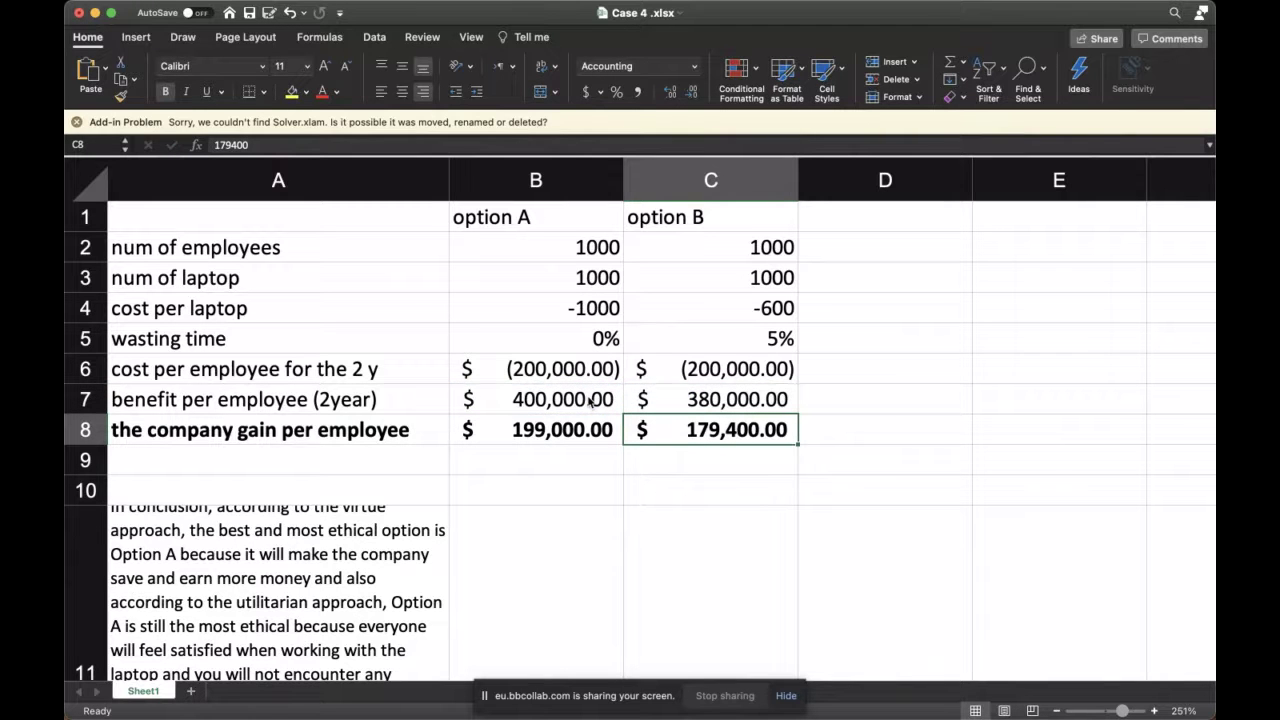
Replace the company gain per employee label in A8 with "total".
{"action": "left_click", "coordinate": [313, 437]}
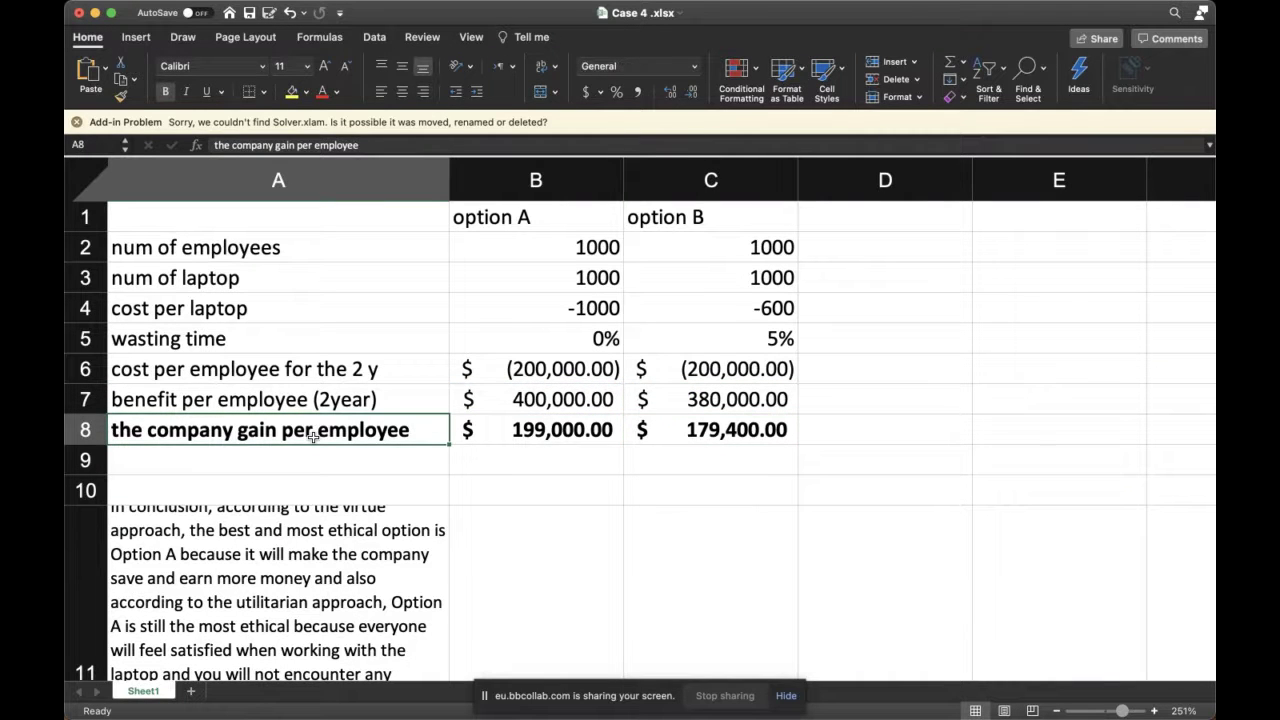
{"action": "type", "text": "total"}
{"action": "key", "text": "Return"}
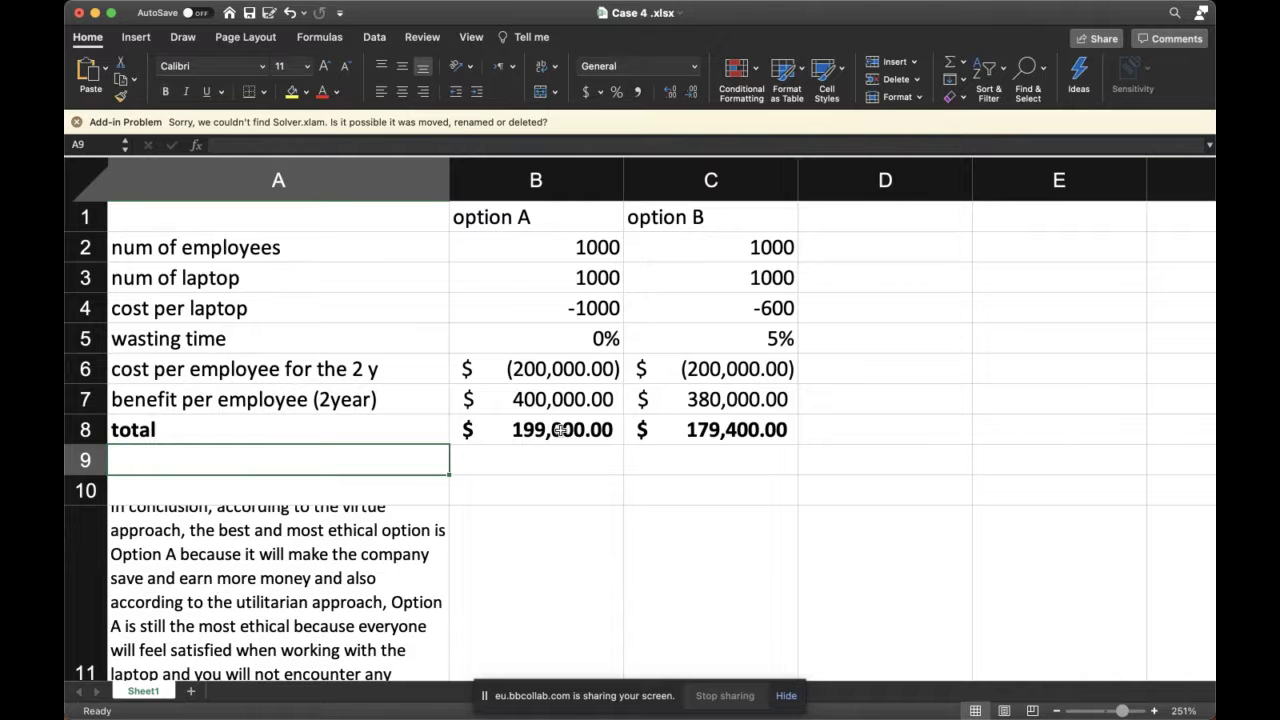
Calculate option A's total in B8 with the formula =B7+B6+B4.
{"action": "left_click", "coordinate": [561, 430]}
{"action": "type", "text": "="}
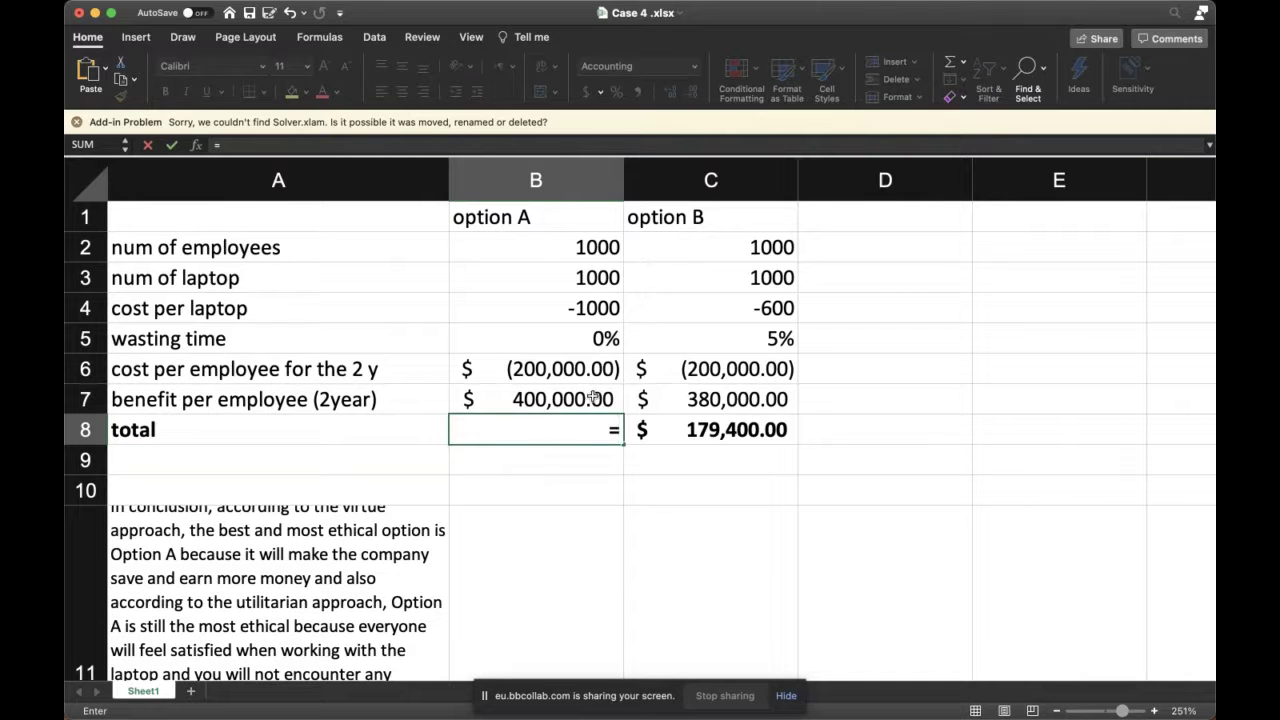
{"action": "left_click", "coordinate": [587, 399]}
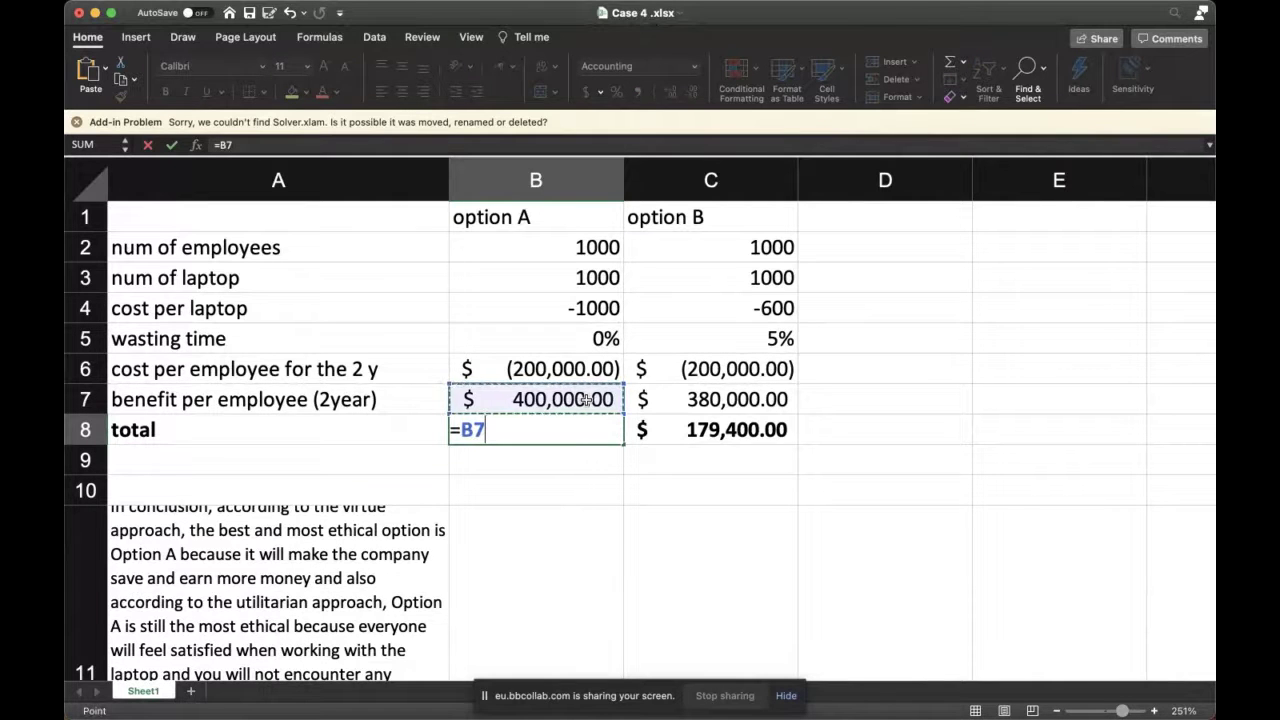
{"action": "type", "text": "+"}
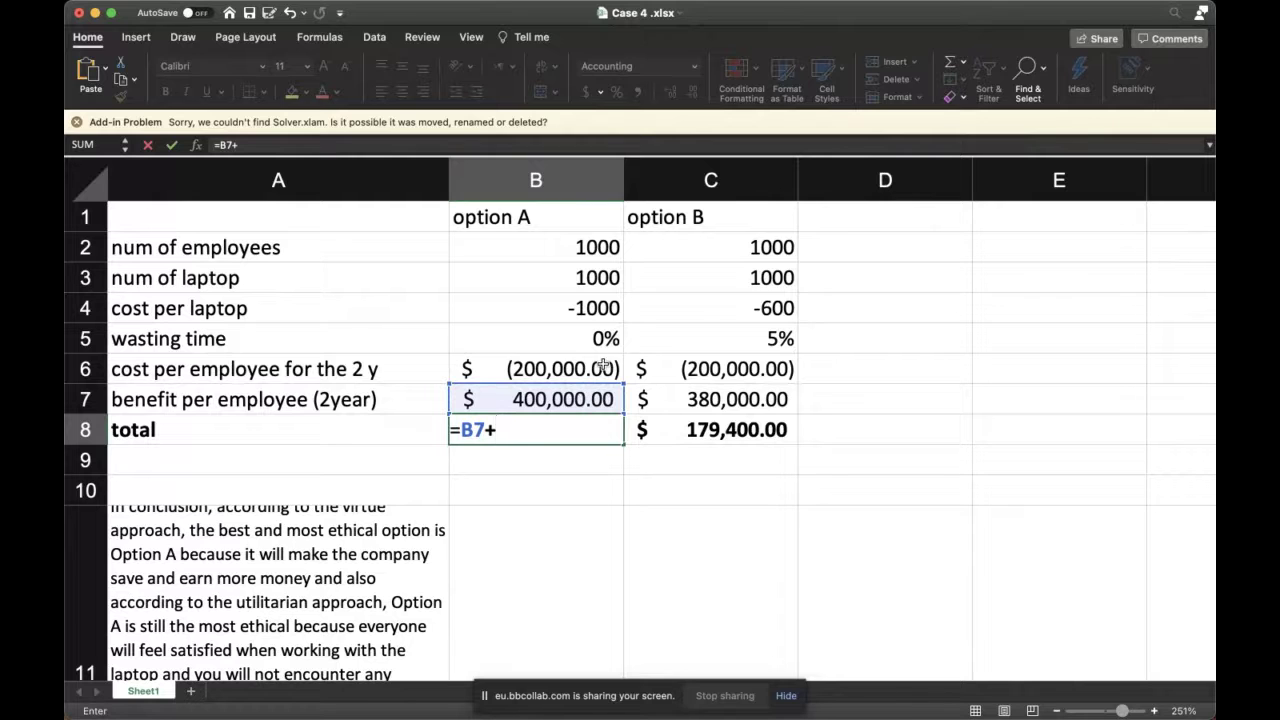
{"action": "left_click", "coordinate": [604, 367]}
{"action": "type", "text": "+"}
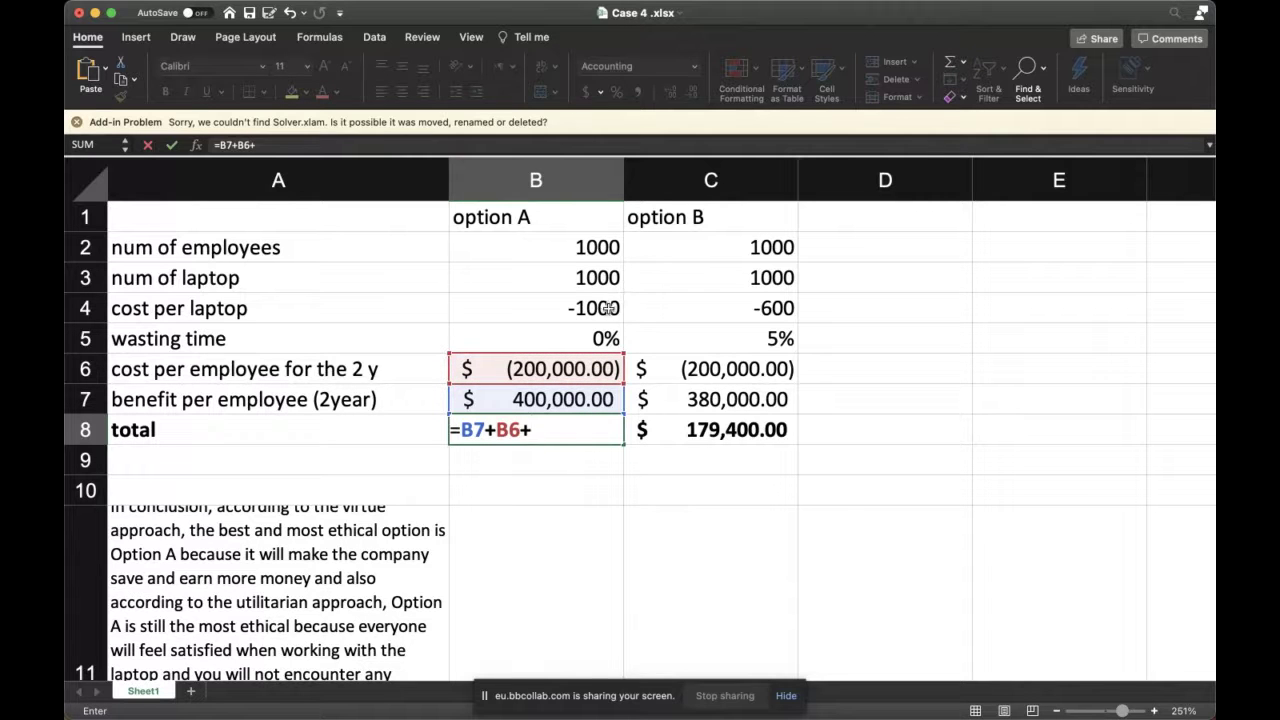
{"action": "left_click", "coordinate": [608, 311]}
{"action": "key", "text": "Return"}
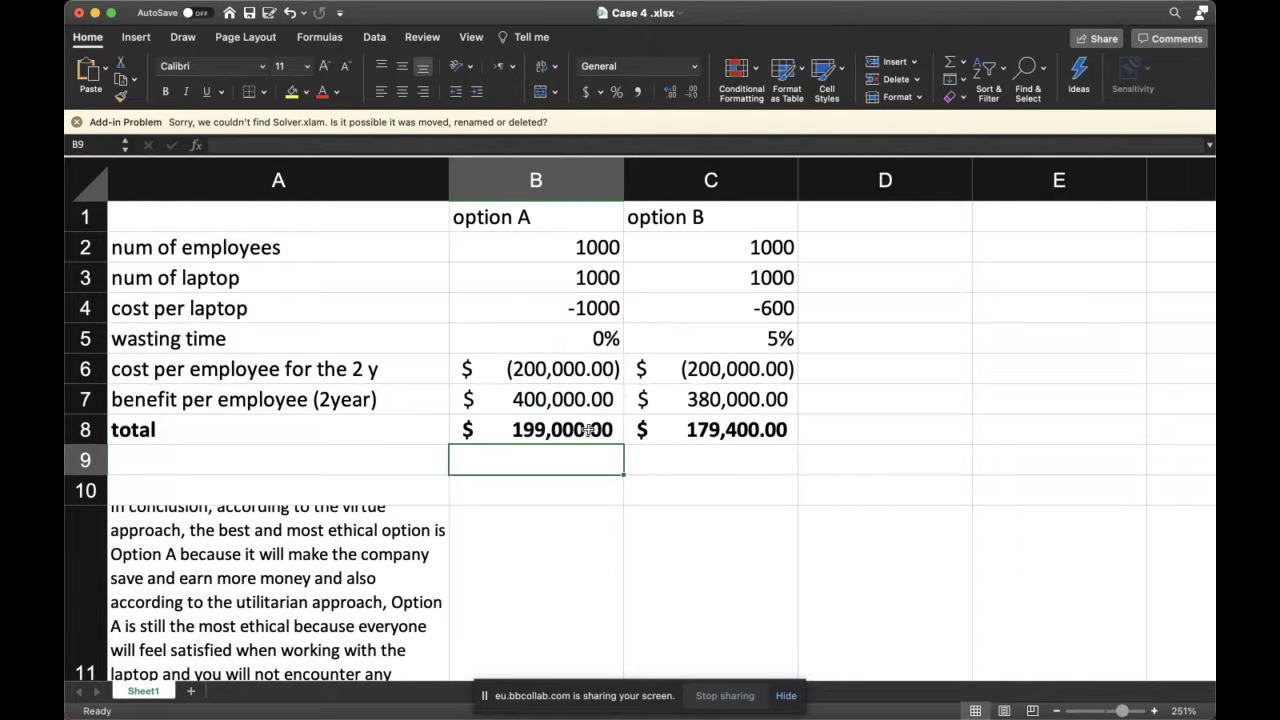
Fill option A's total formula from B8 across to C8 and check both total formulas.
{"action": "left_click", "coordinate": [588, 429]}
{"action": "left_click_drag", "start_coordinate": [624, 445], "coordinate": [737, 440]}
{"action": "left_click", "coordinate": [731, 464]}
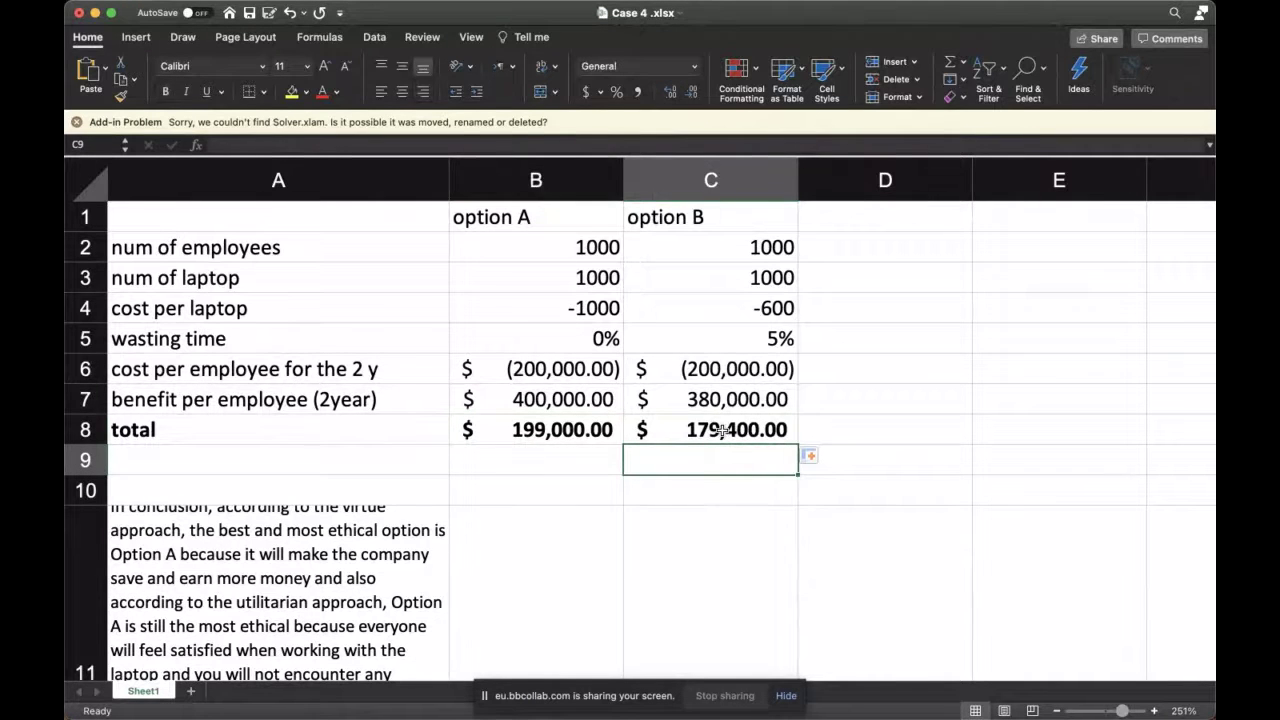
{"action": "left_click", "coordinate": [722, 430]}
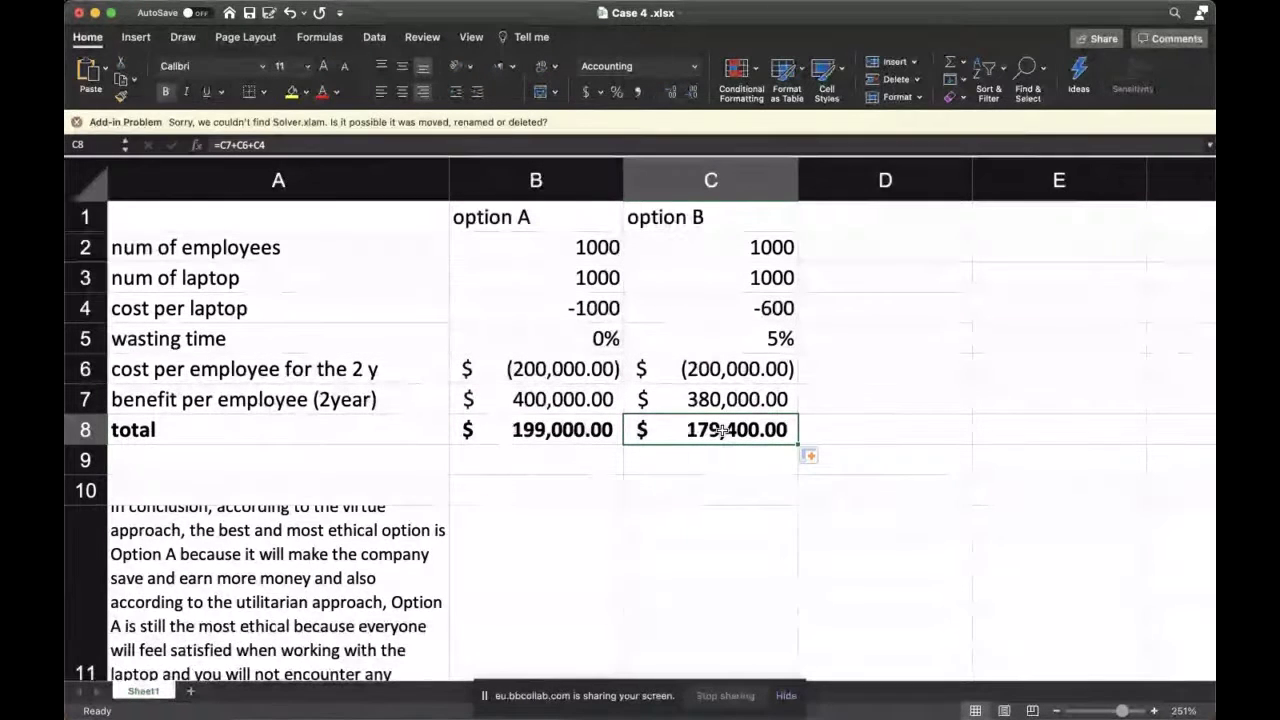
{"action": "left_click", "coordinate": [510, 427]}
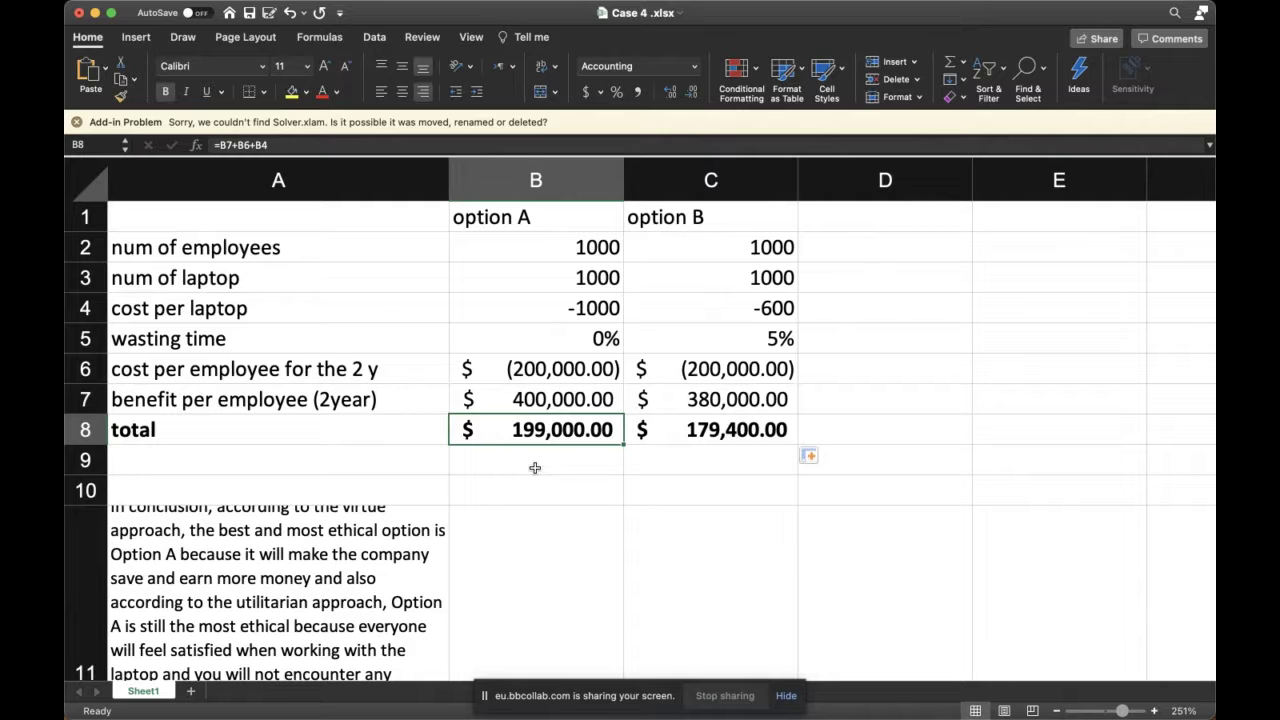
{"action": "left_click", "coordinate": [732, 430]}
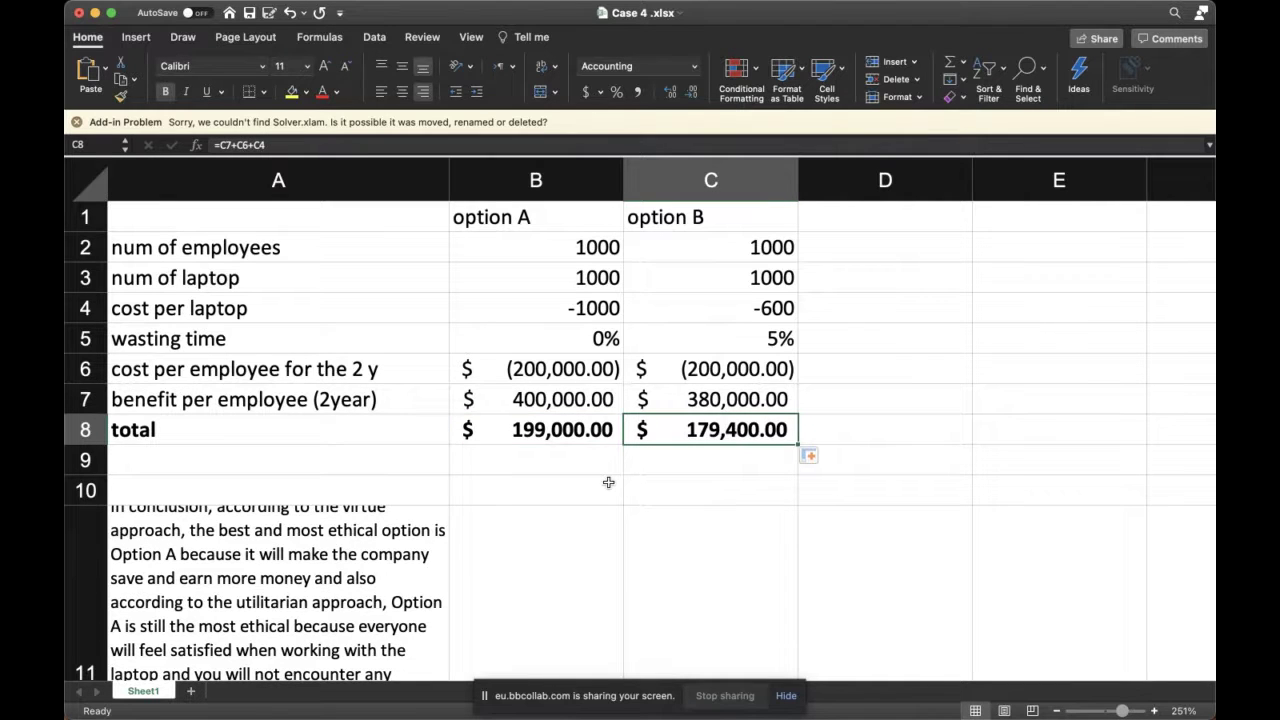
Right-align the option A and option B headers in B1:C1.
{"action": "left_click_drag", "start_coordinate": [504, 220], "coordinate": [709, 229]}
{"action": "left_click", "coordinate": [423, 91]}
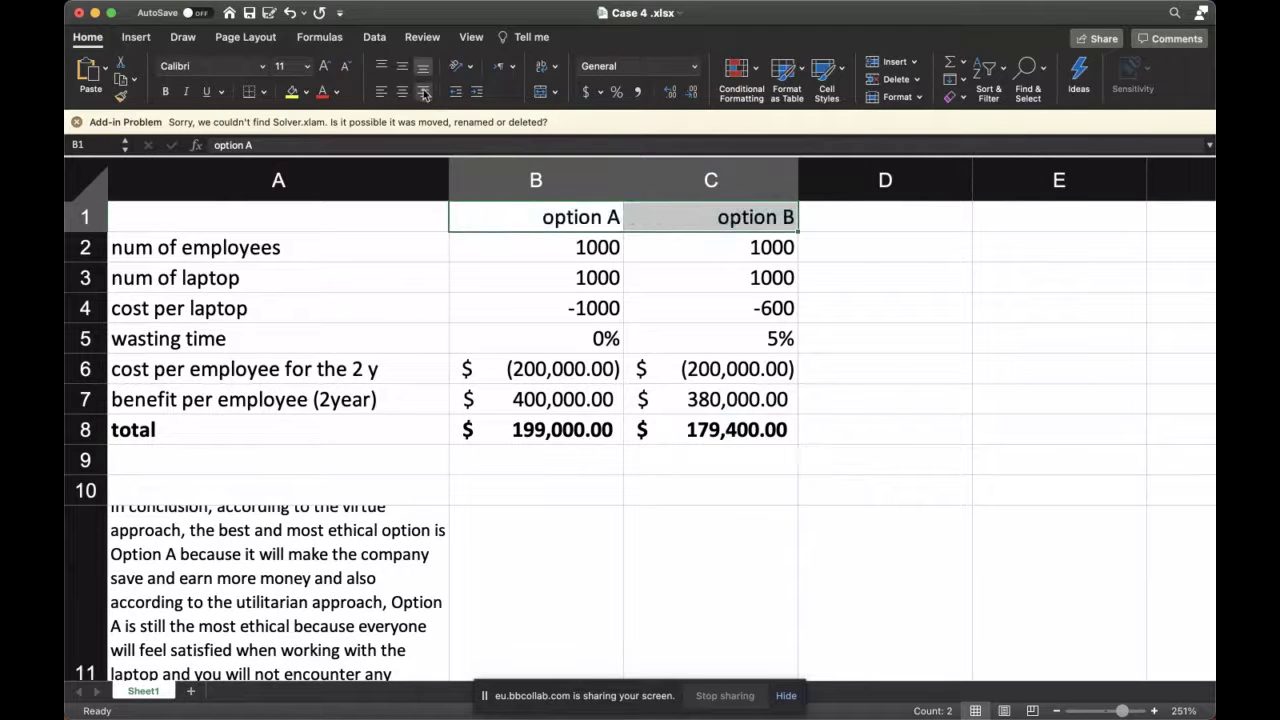
{"action": "left_click", "coordinate": [581, 223]}
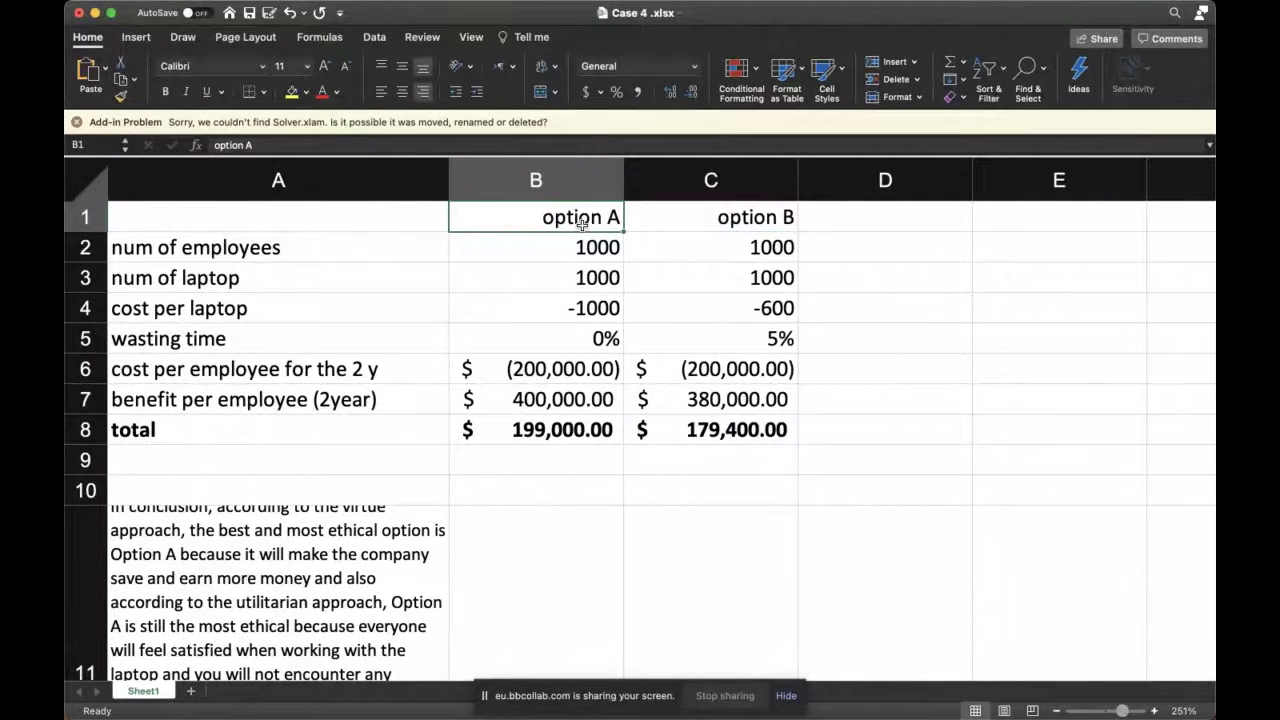
Compare the cost-benefit sheet with the case assumptions and solution section in the Five Steps Assignment Word document.
{"action": "key", "text": "ctrl+Left"}
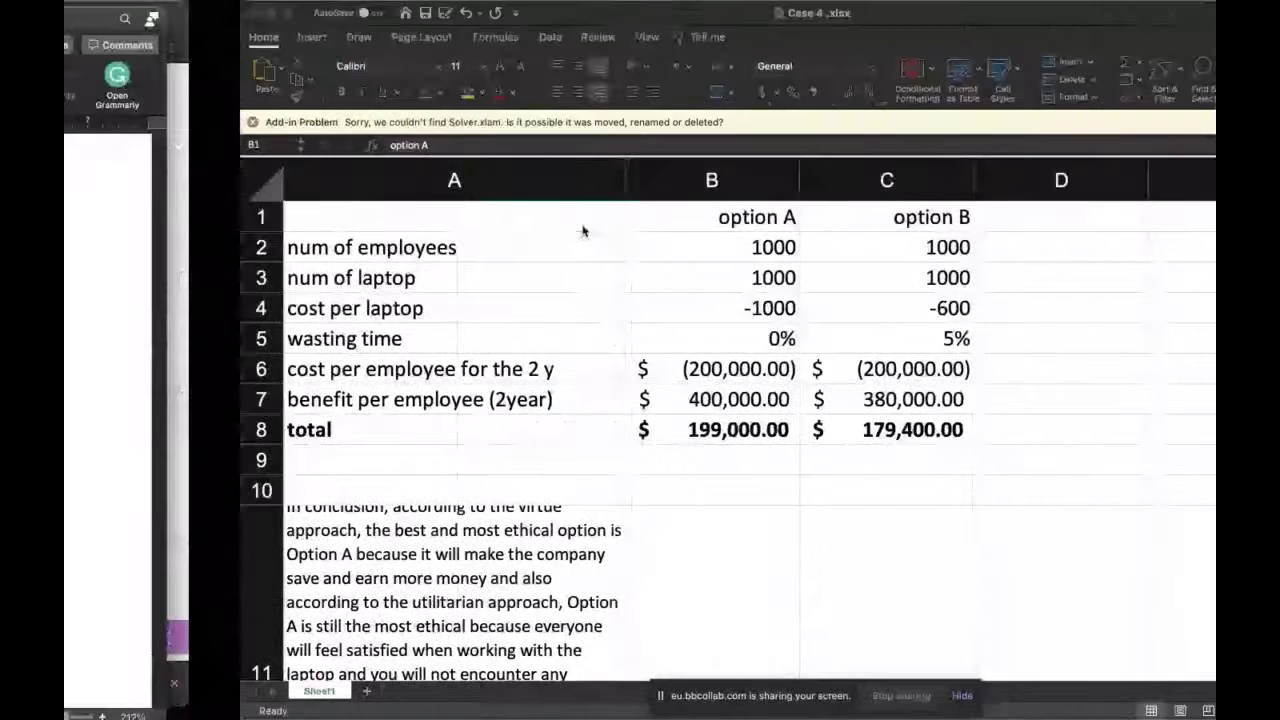
{"action": "key", "text": "ctrl+Right"}
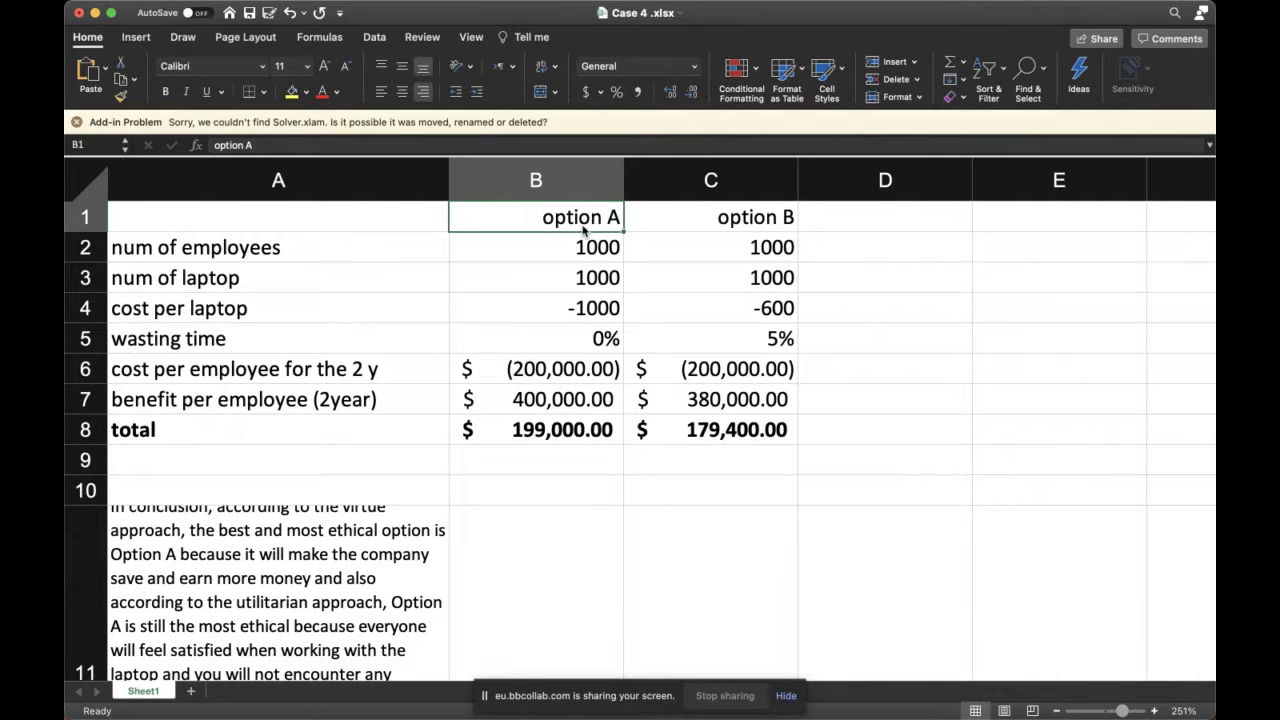
{"action": "key", "text": "ctrl+Left"}
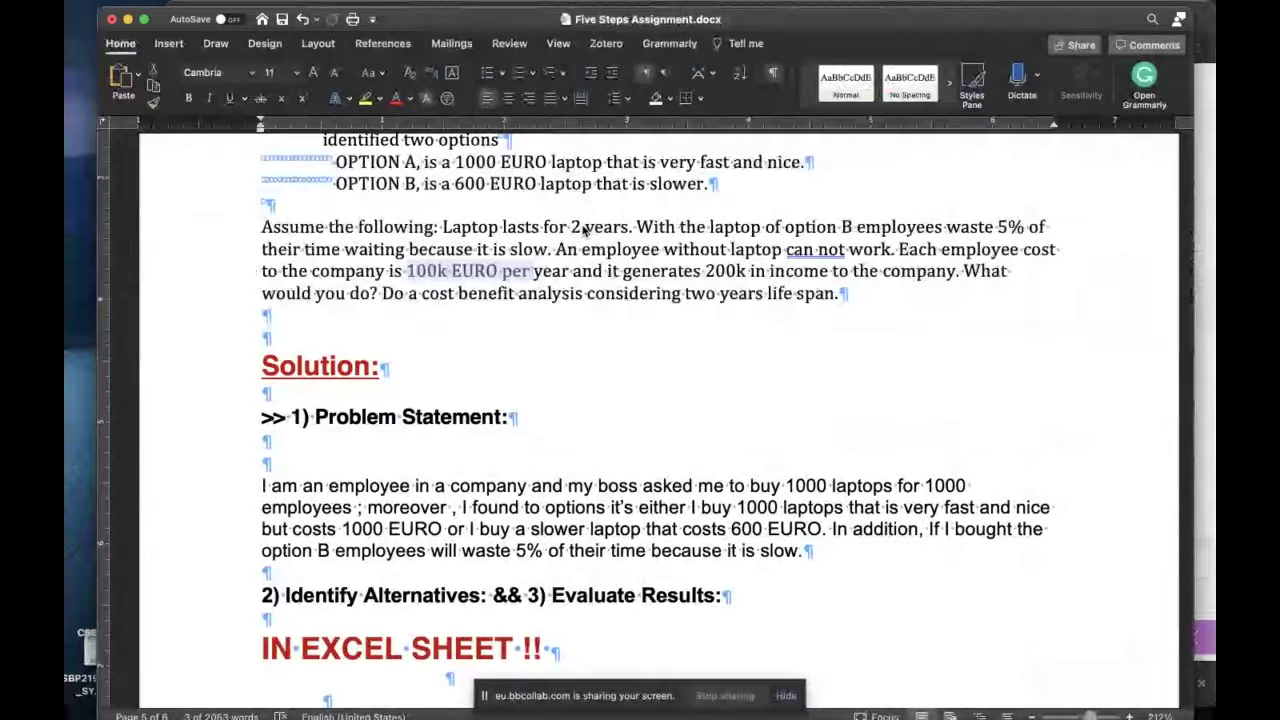
{"action": "key", "text": "ctrl+Right"}
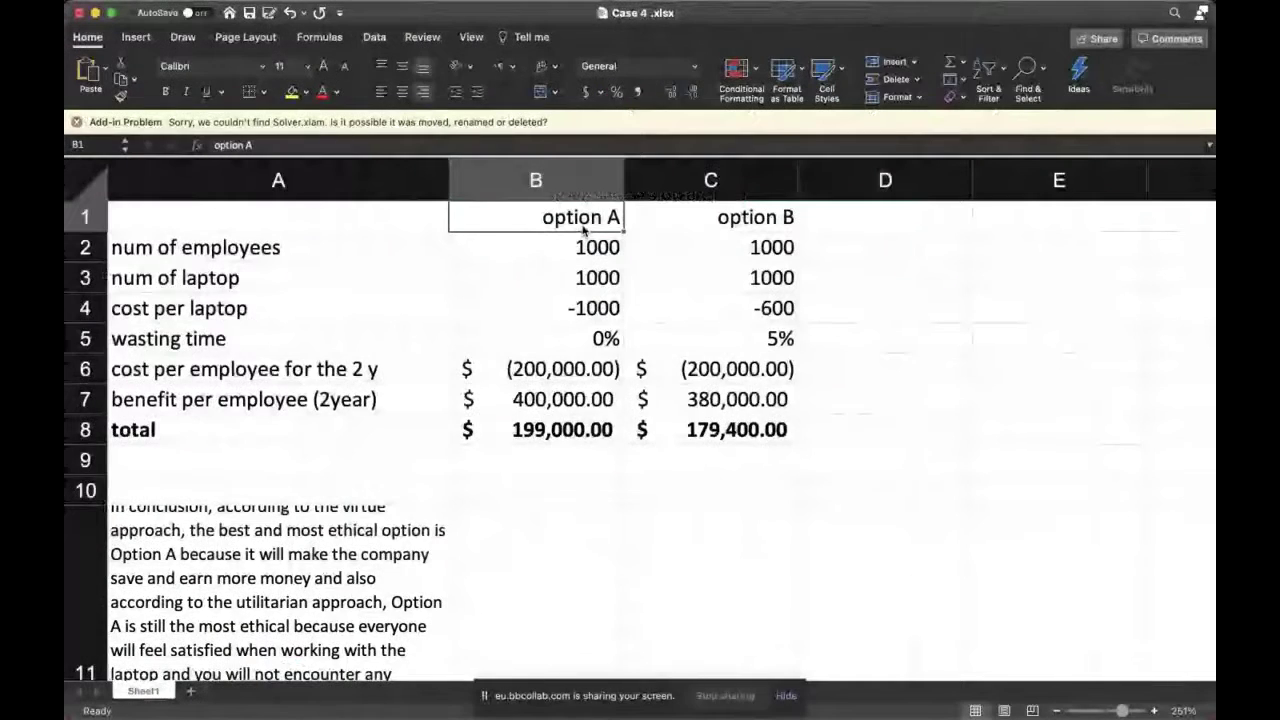
{"action": "key", "text": "ctrl+Left"}
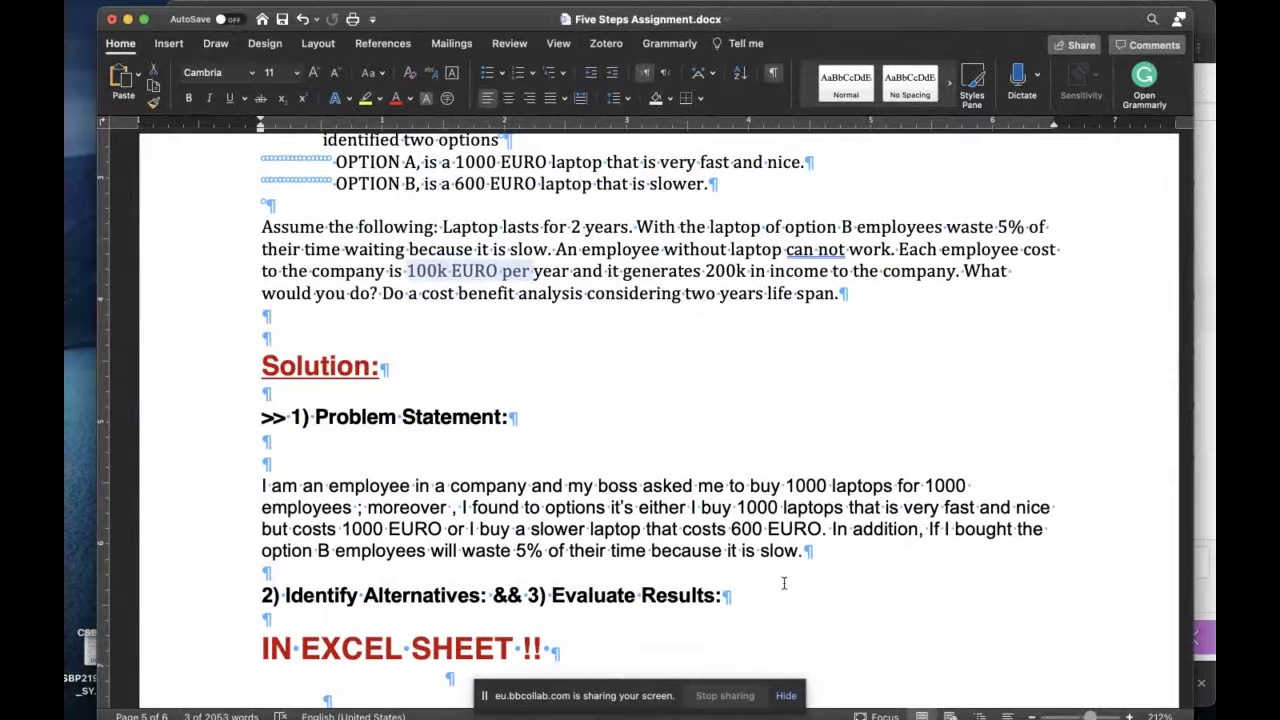
{"action": "scroll", "coordinate": [731, 586], "scroll_direction": "down", "scroll_amount": 3}
{"action": "scroll", "coordinate": [686, 519], "scroll_direction": "down", "scroll_amount": 1}
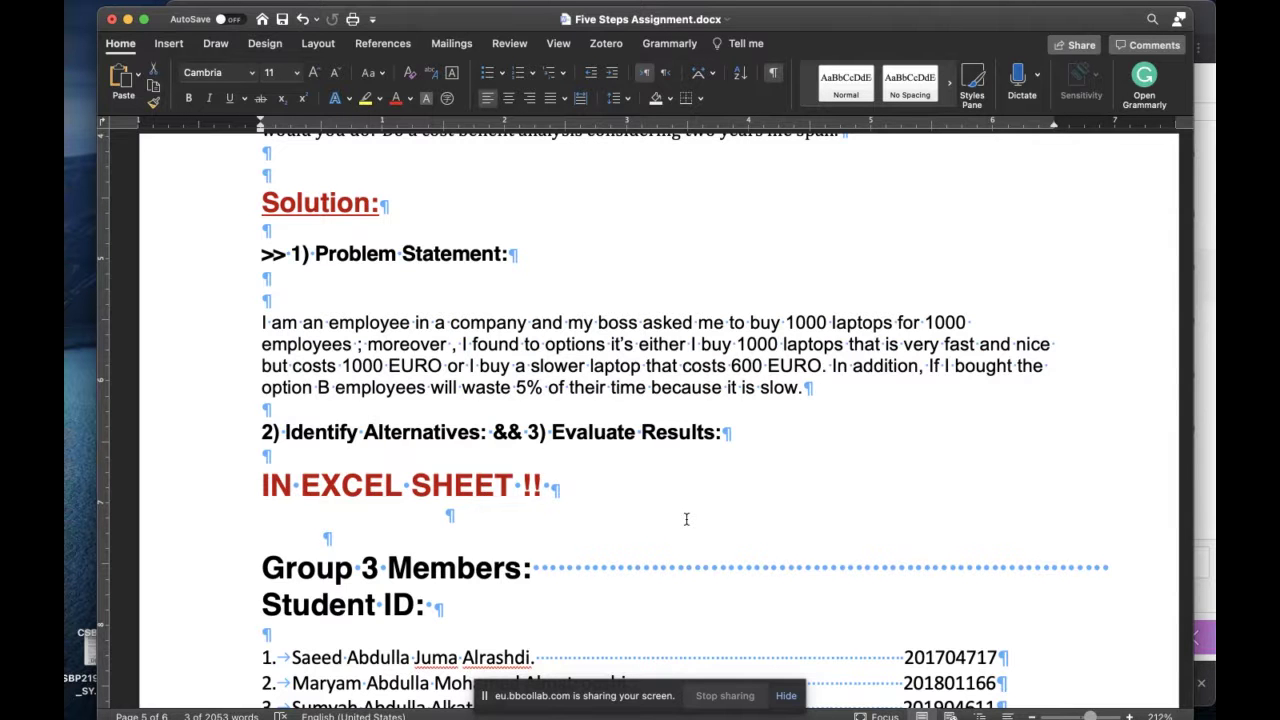
{"action": "key", "text": "ctrl+Right"}
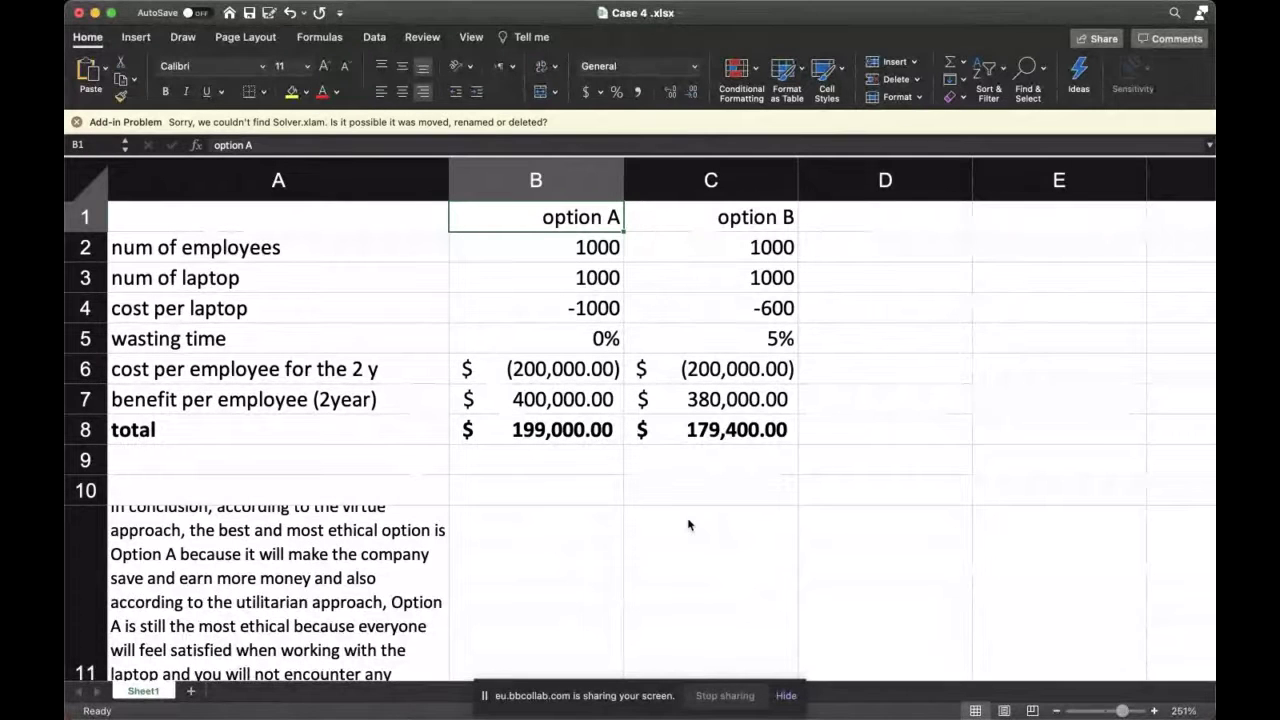
Review option B's wasted time, cost and benefit cells and both options' totals, and return to the Word assignment.
{"action": "left_click", "coordinate": [757, 338]}
{"action": "left_click", "coordinate": [740, 369]}
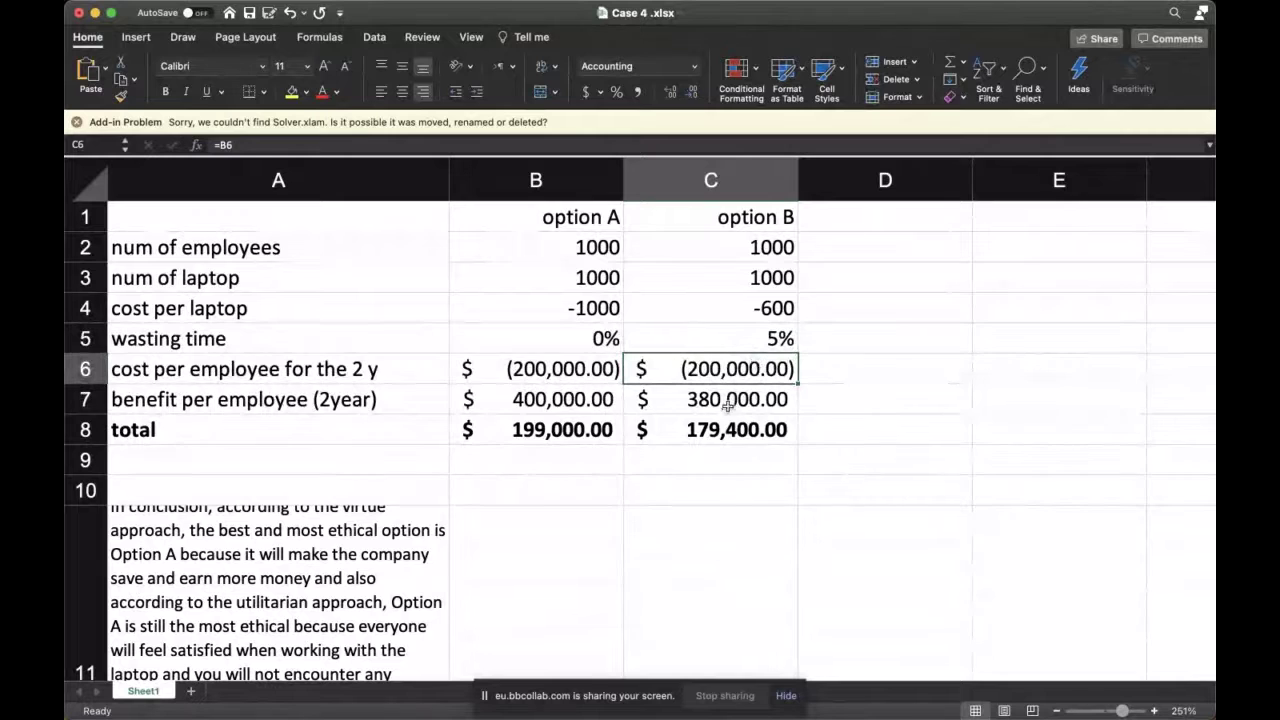
{"action": "left_click", "coordinate": [727, 401]}
{"action": "left_click", "coordinate": [718, 432]}
{"action": "left_click", "coordinate": [585, 434]}
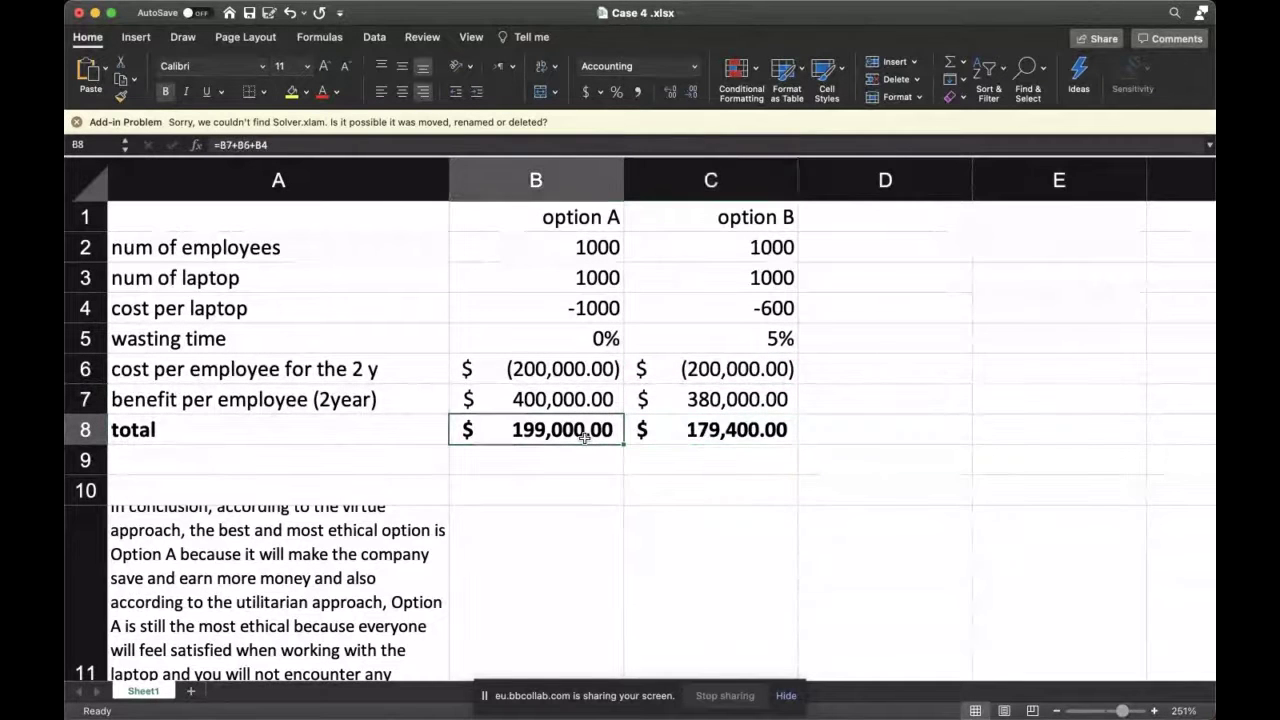
{"action": "left_click", "coordinate": [662, 432]}
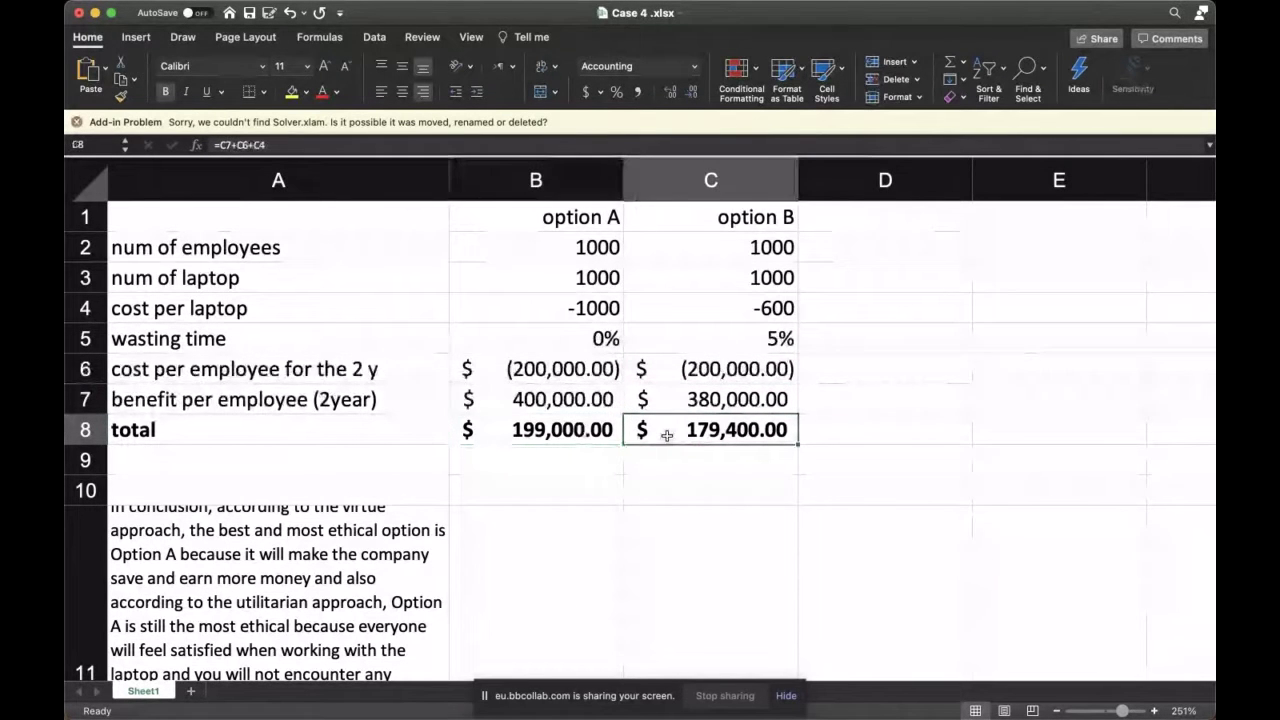
{"action": "left_click", "coordinate": [572, 449]}
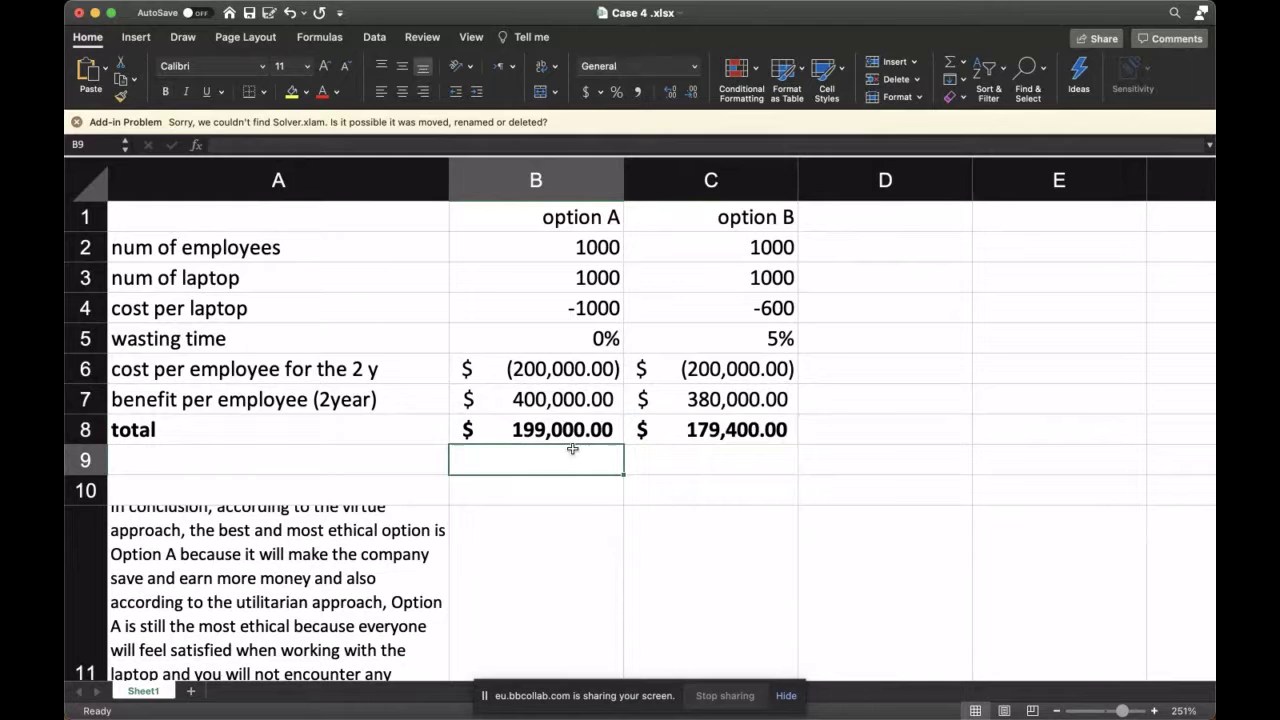
{"action": "left_click", "coordinate": [660, 456]}
{"action": "left_click", "coordinate": [612, 464]}
{"action": "key", "text": "ctrl+Left"}
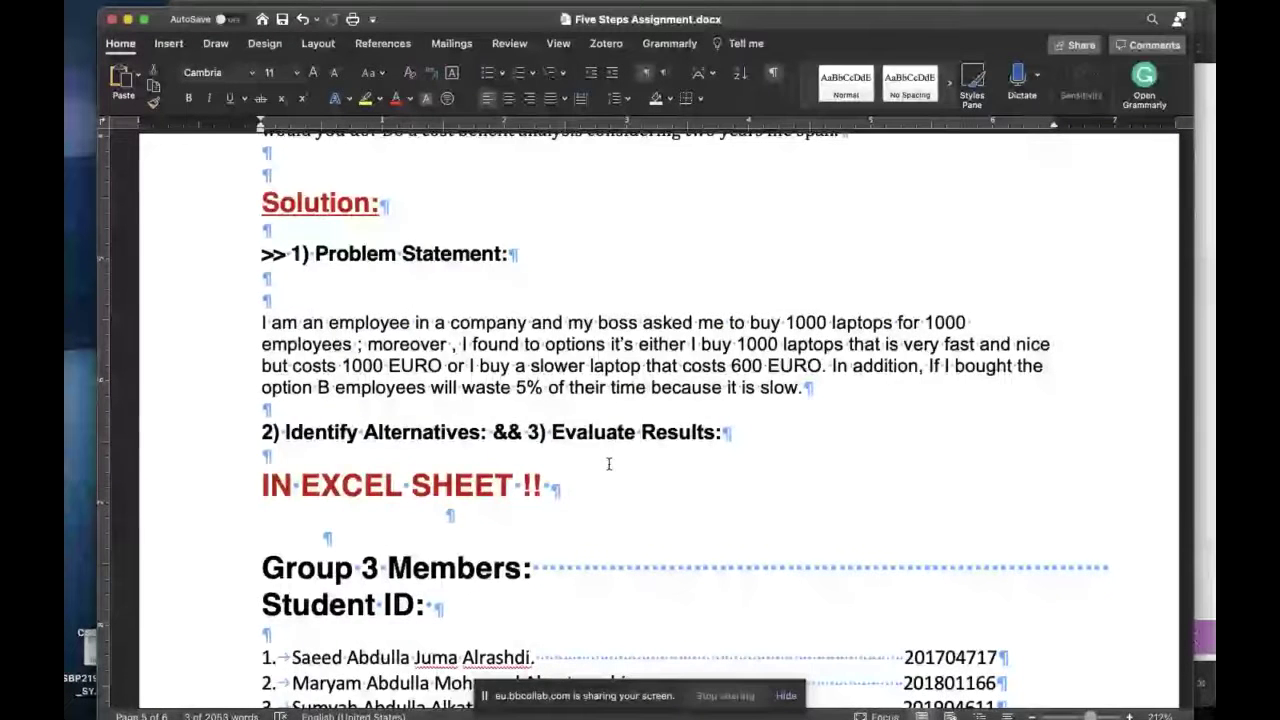
Recheck the Word solution section, return to the Case 4 workbook and review option A's cost per laptop.
{"action": "scroll", "coordinate": [608, 463], "scroll_direction": "down", "scroll_amount": 5}
{"action": "scroll", "coordinate": [610, 463], "scroll_direction": "up", "scroll_amount": 5}
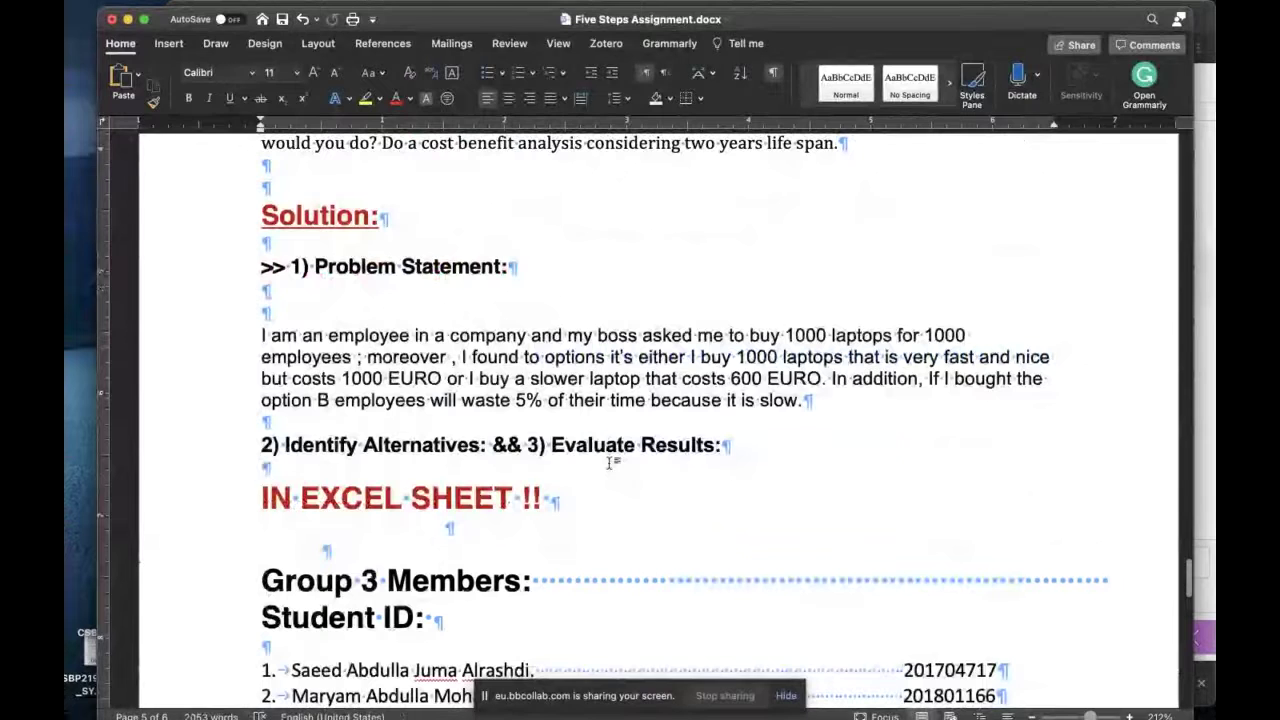
{"action": "key", "text": "ctrl+Right"}
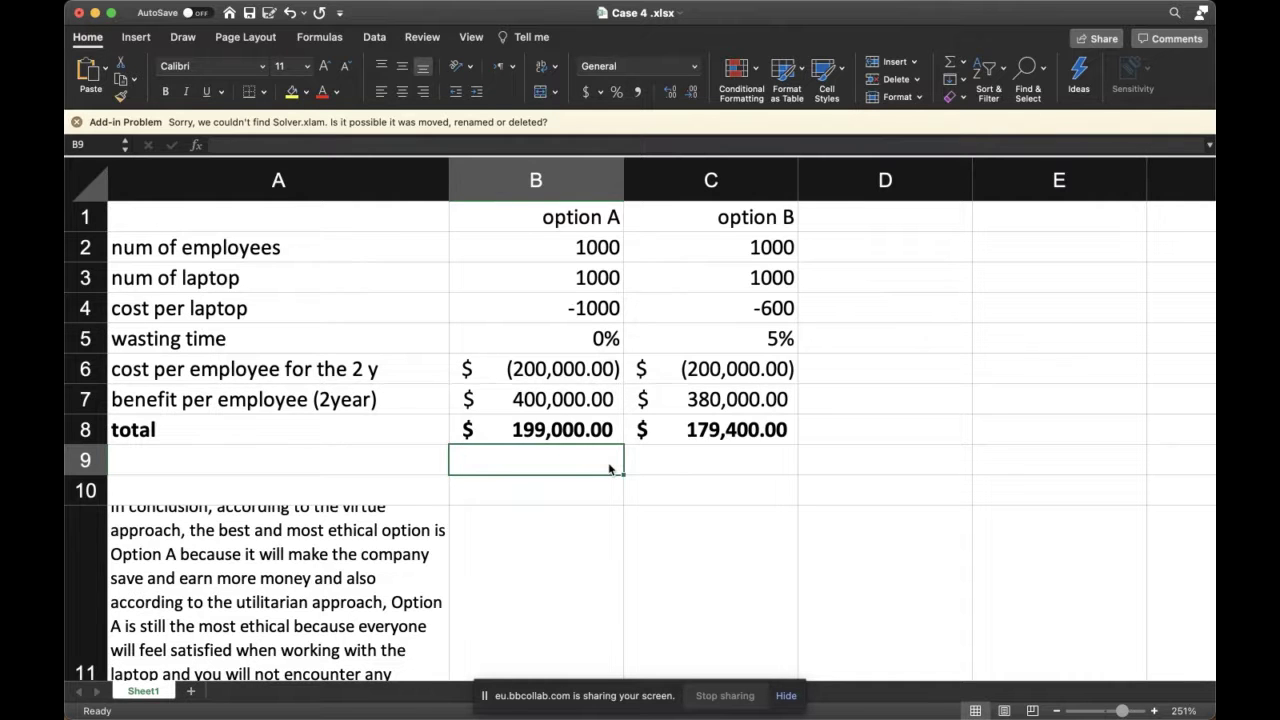
{"action": "left_click", "coordinate": [343, 457]}
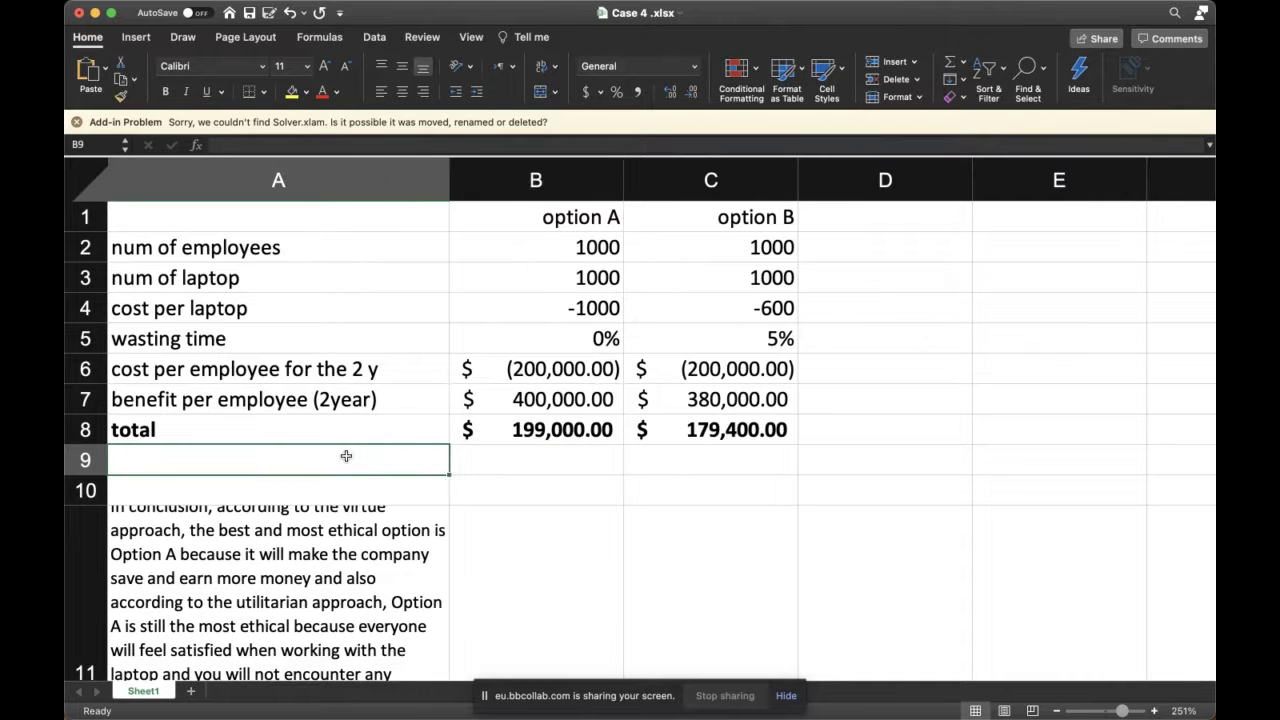
{"action": "left_click", "coordinate": [517, 454]}
{"action": "left_click", "coordinate": [381, 458]}
{"action": "left_click", "coordinate": [709, 469]}
{"action": "left_click", "coordinate": [585, 472]}
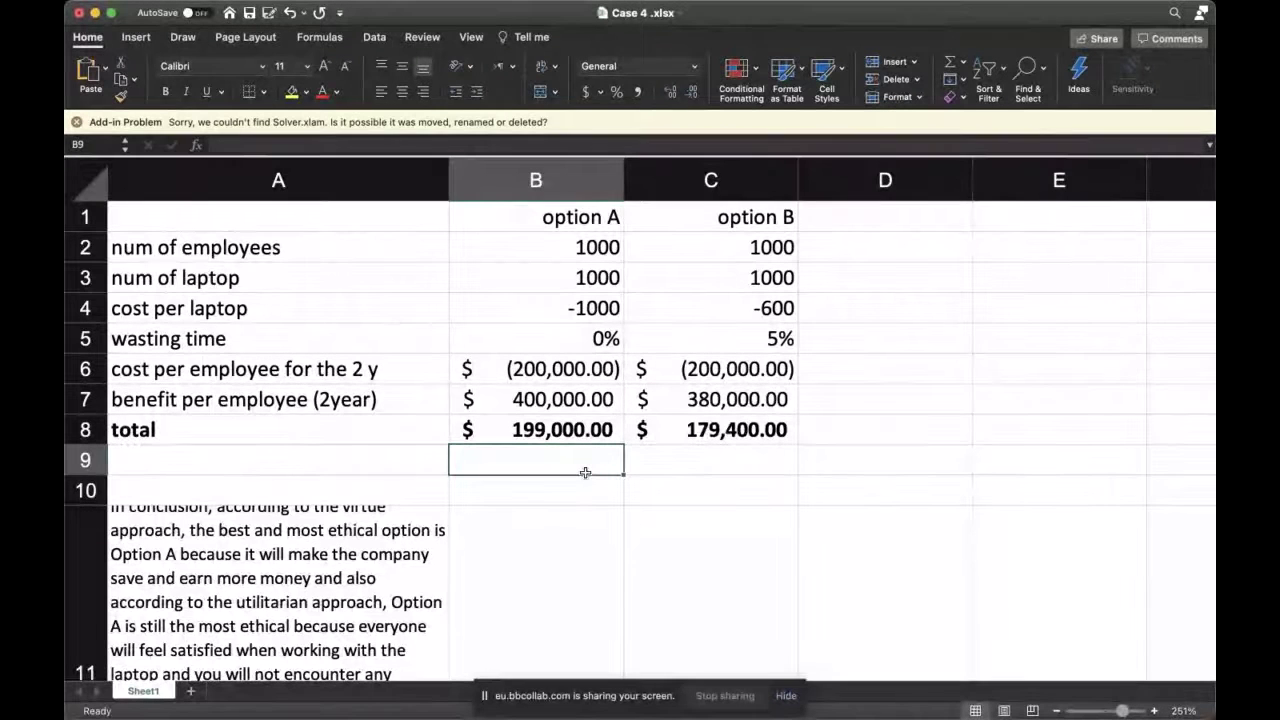
{"action": "left_click", "coordinate": [600, 312]}
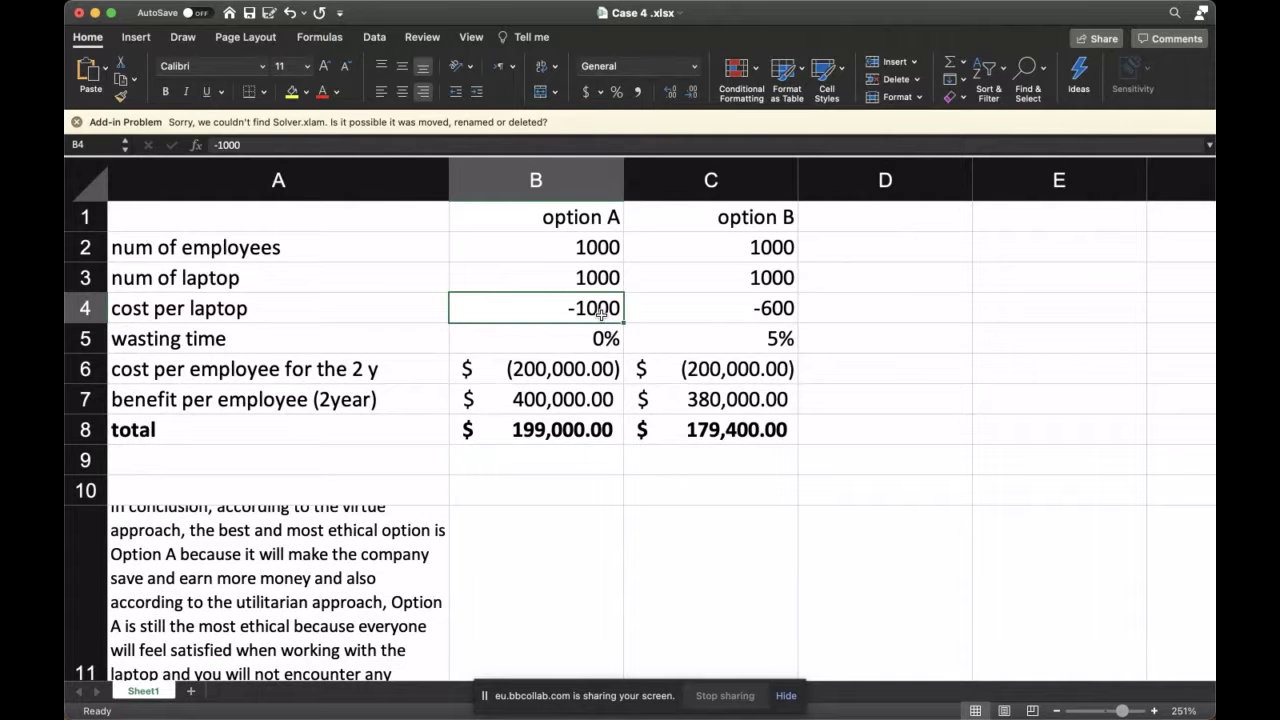
Calculate the difference between option A's and option B's totals in B9 with the formula =B8-C8.
{"action": "left_click", "coordinate": [578, 467]}
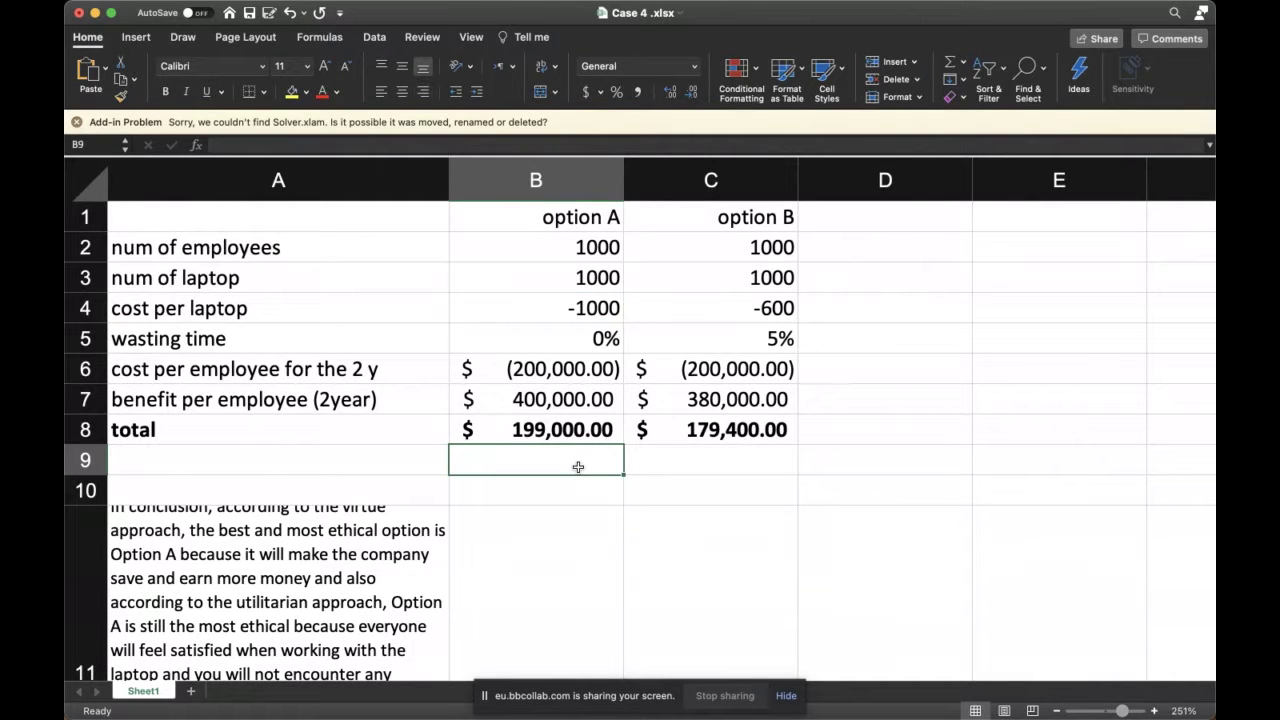
{"action": "type", "text": "="}
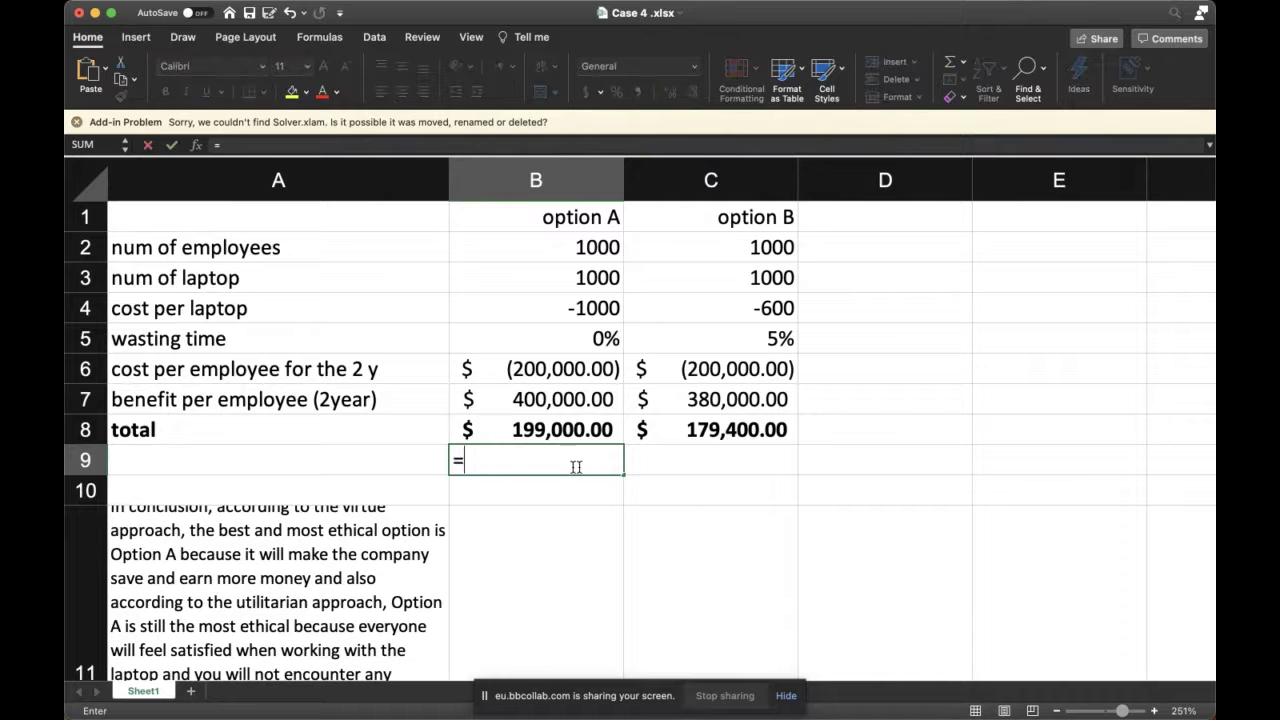
{"action": "left_click", "coordinate": [569, 429]}
{"action": "type", "text": "-"}
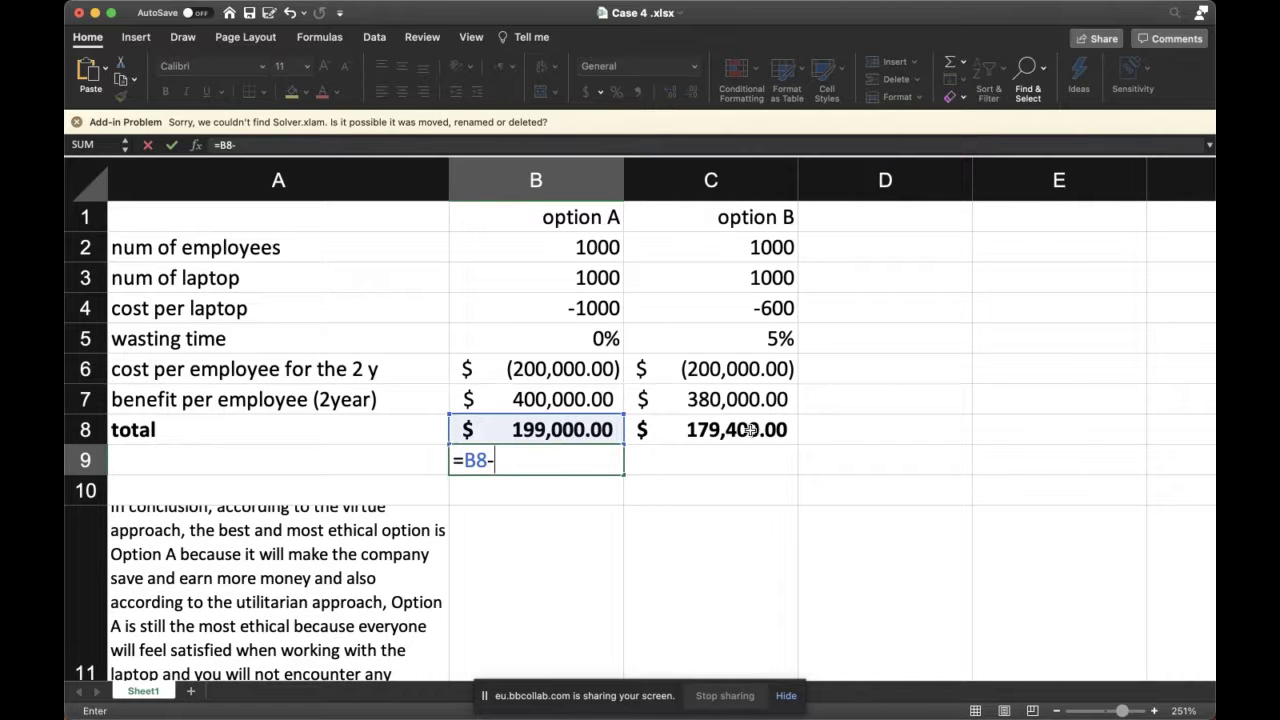
{"action": "left_click", "coordinate": [752, 430]}
{"action": "key", "text": "Return"}
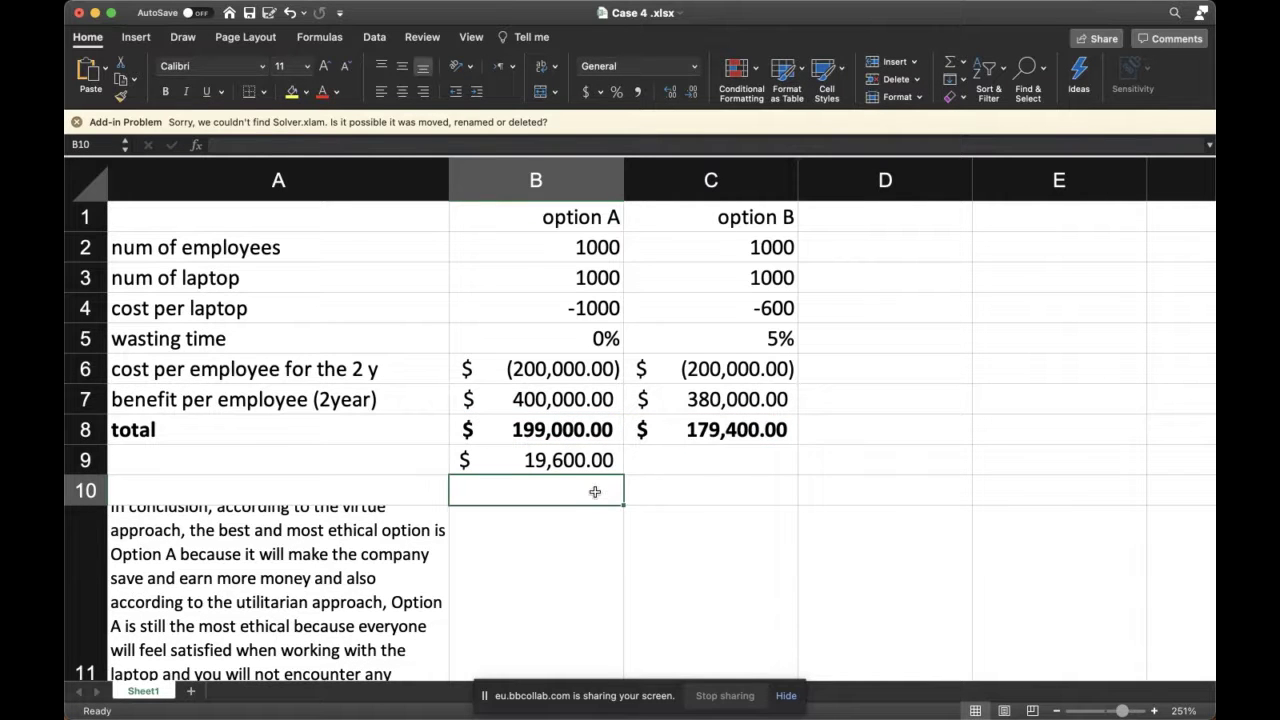
Divide the difference between the two totals by 700 in B10 with the formula =B9/700.
{"action": "type", "text": "="}
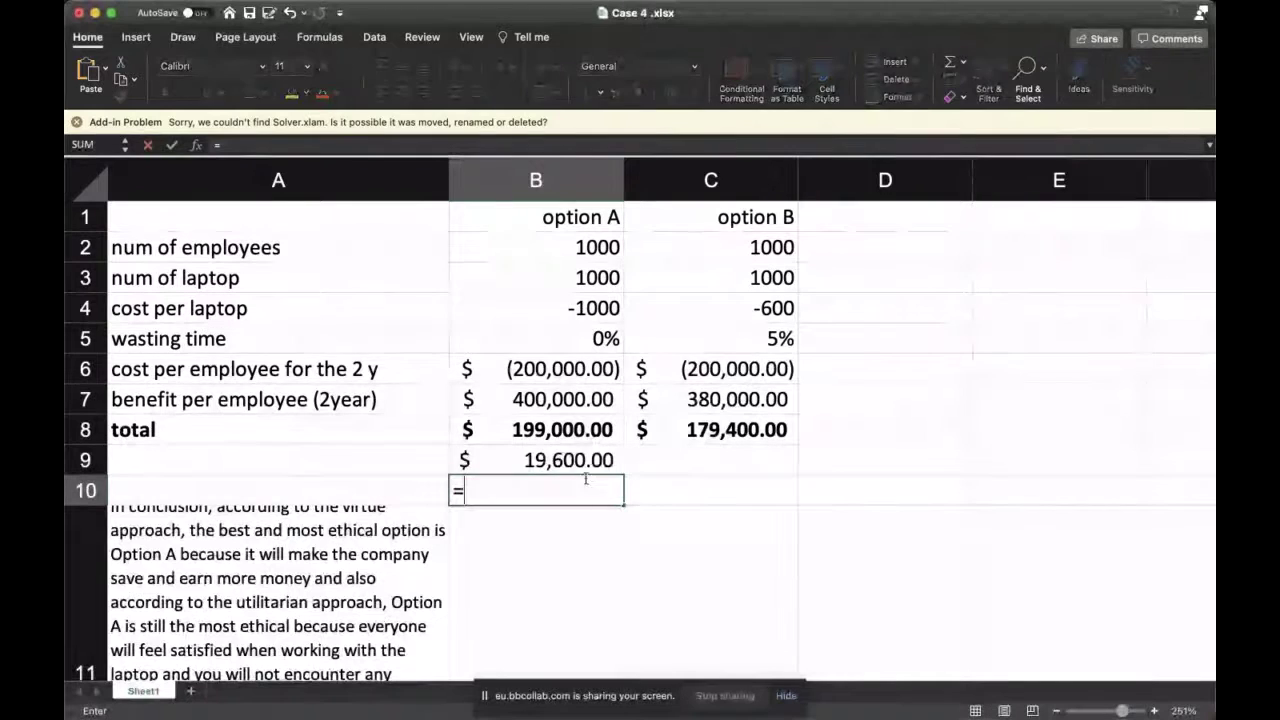
{"action": "left_click", "coordinate": [578, 460]}
{"action": "type", "text": "/"}
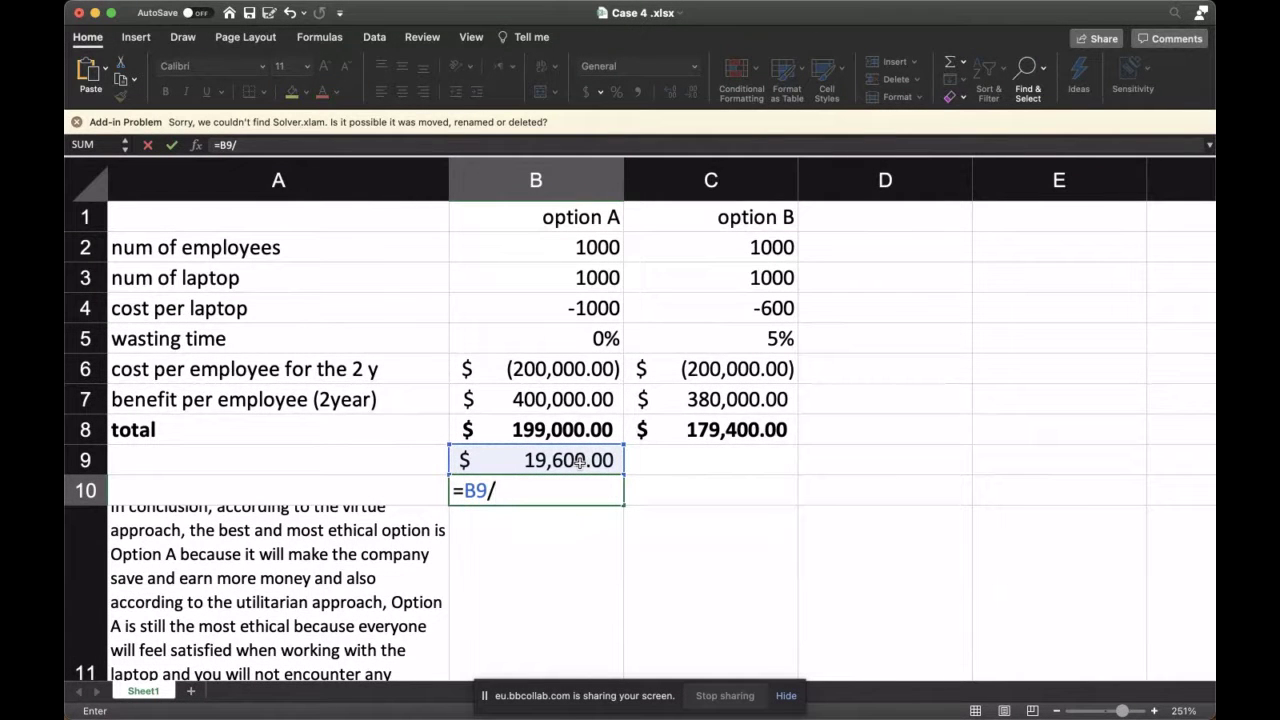
{"action": "type", "text": "700"}
{"action": "key", "text": "Return"}
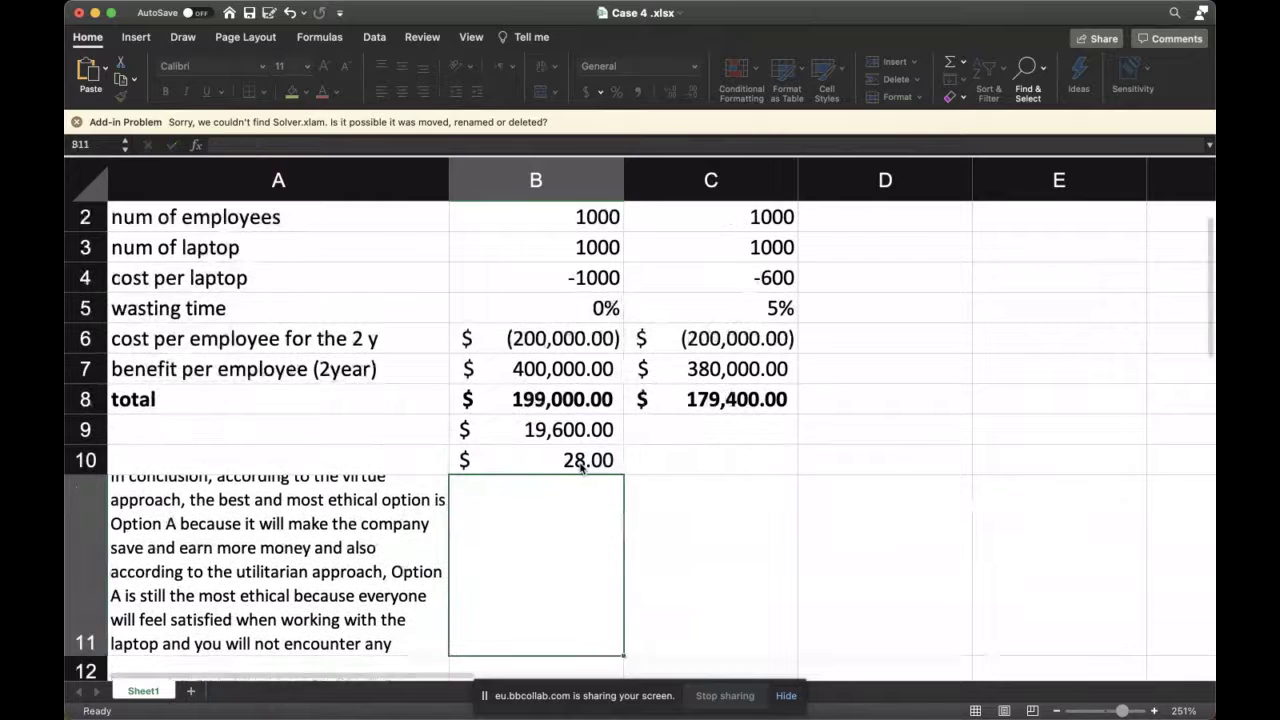
{"action": "left_click", "coordinate": [600, 461]}
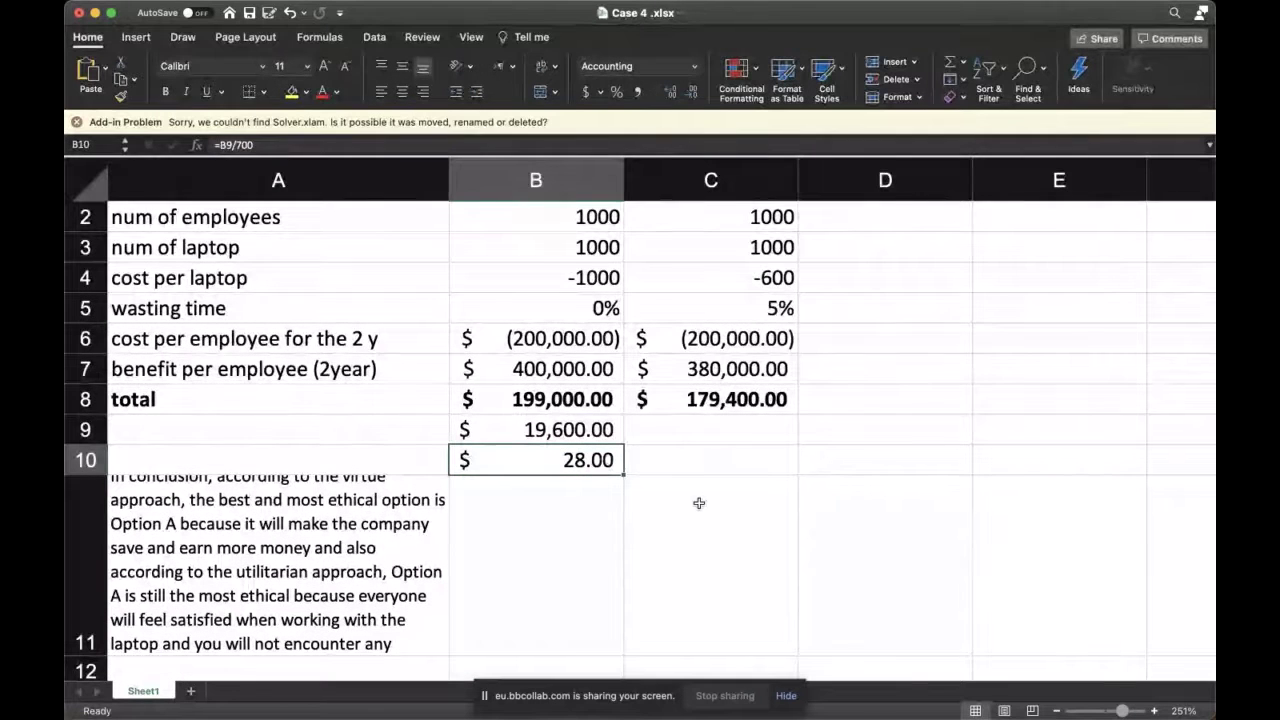
Divide the 400 laptop price difference by the daily amount in C10 with the formula =400/B10.
{"action": "left_click", "coordinate": [688, 460]}
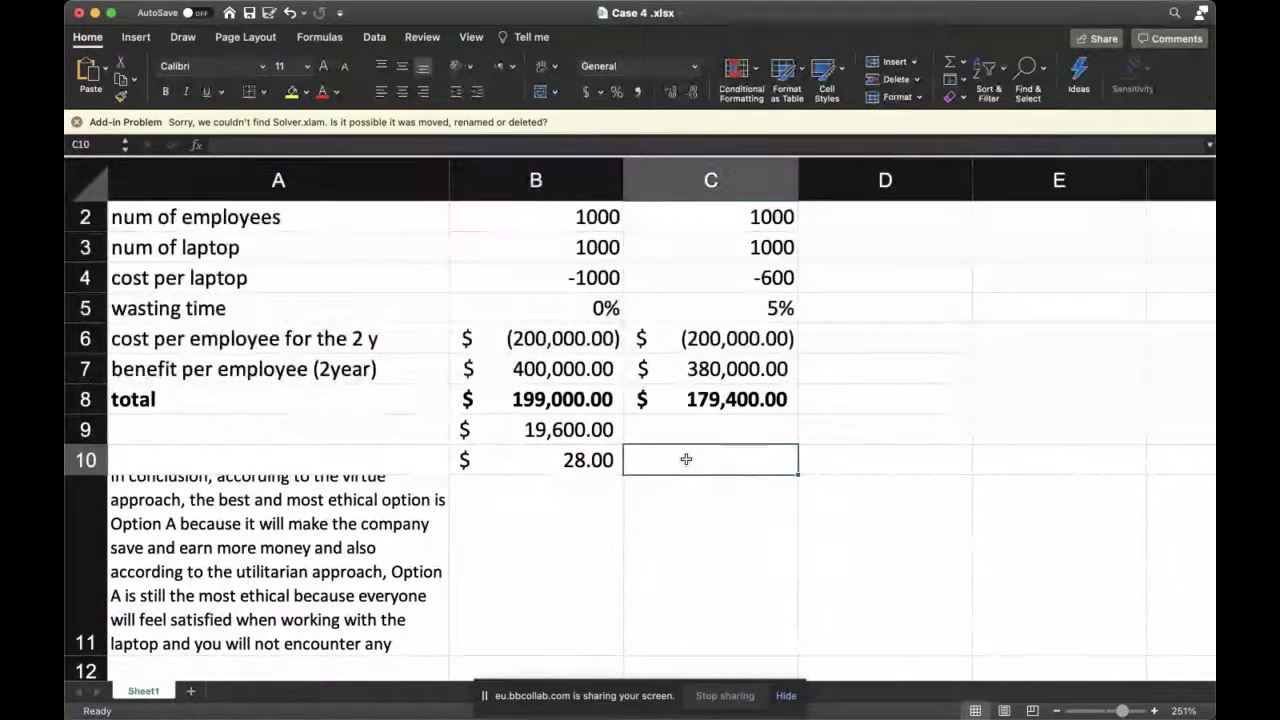
{"action": "scroll", "coordinate": [686, 459], "scroll_direction": "up", "scroll_amount": 1}
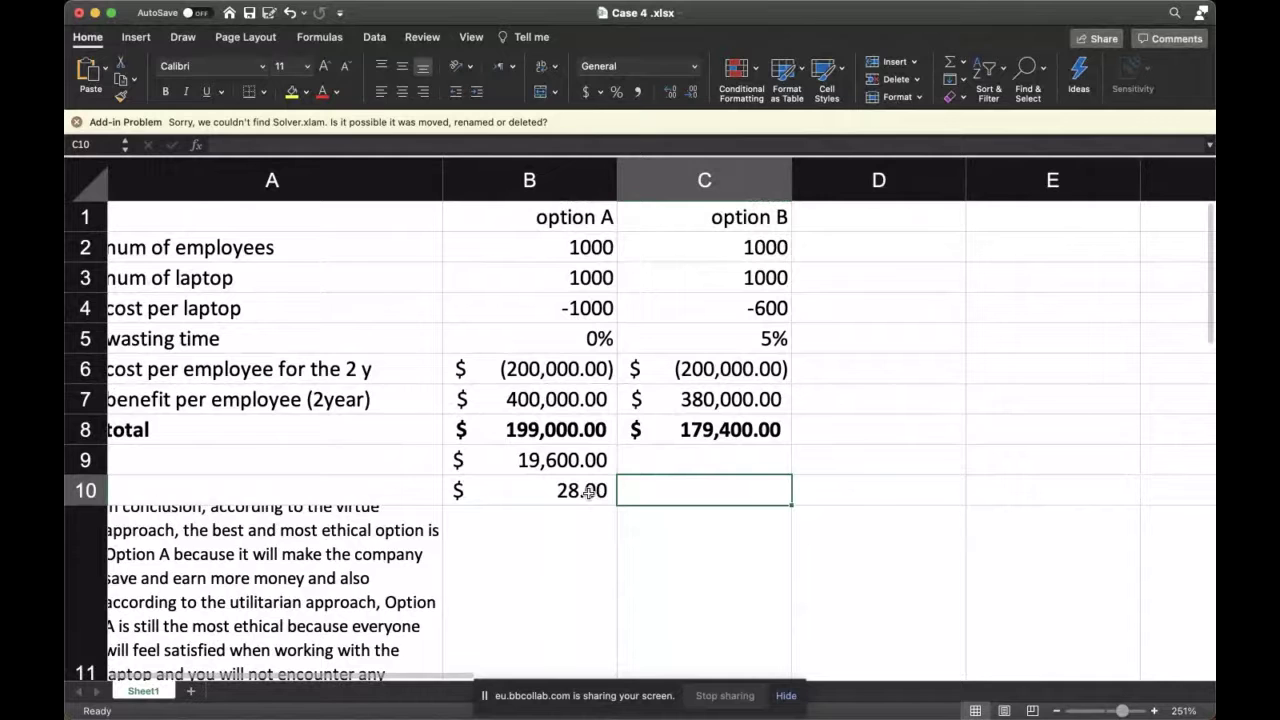
{"action": "left_click", "coordinate": [575, 215]}
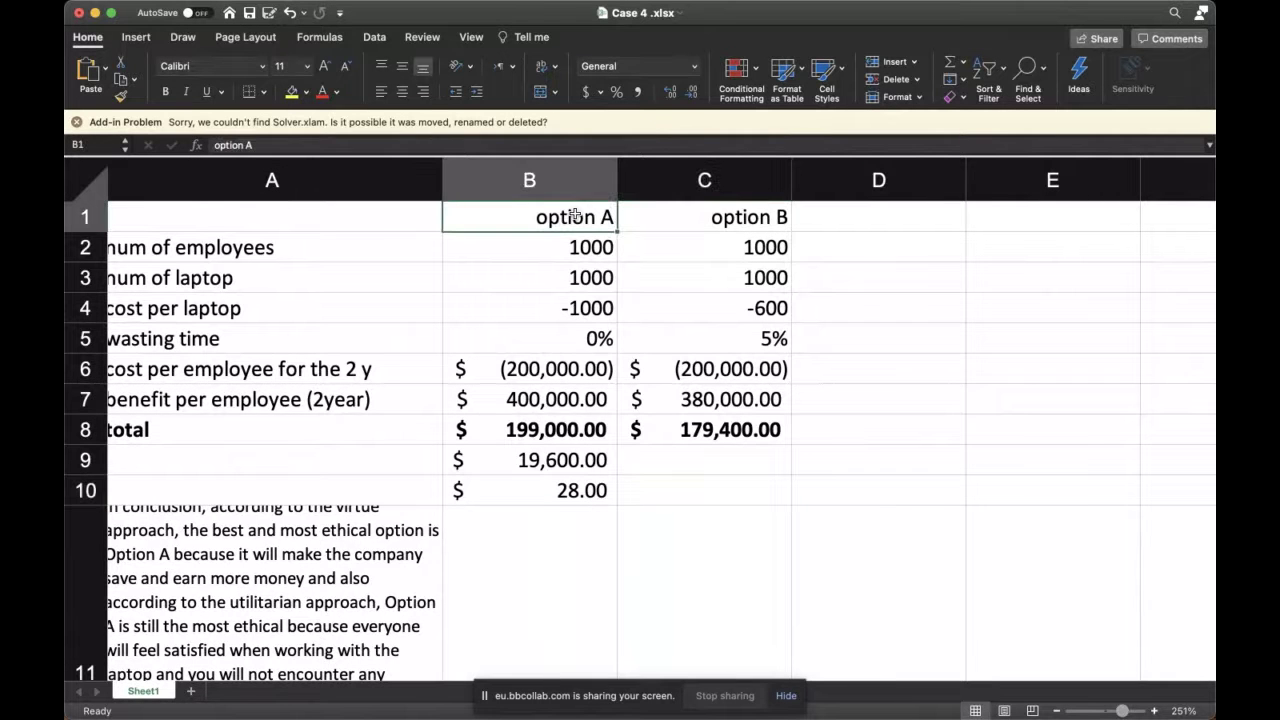
{"action": "left_click", "coordinate": [580, 490]}
{"action": "left_click", "coordinate": [663, 489]}
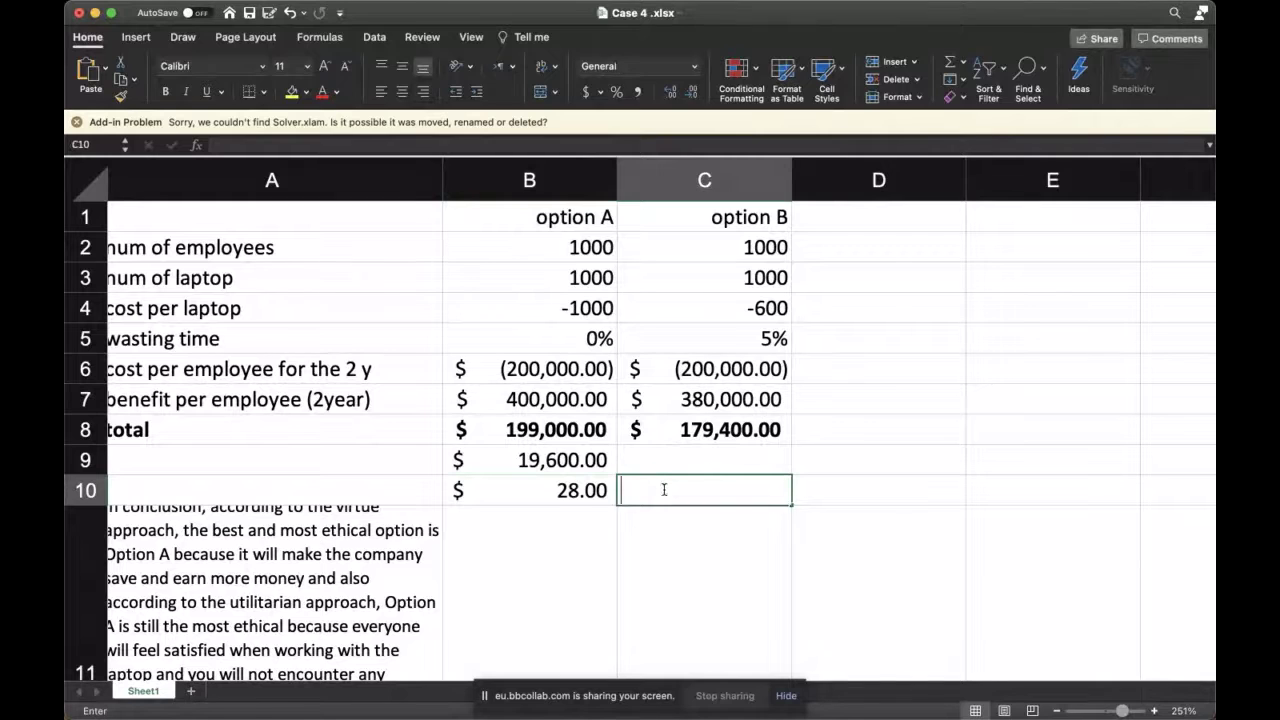
{"action": "type", "text": "="}
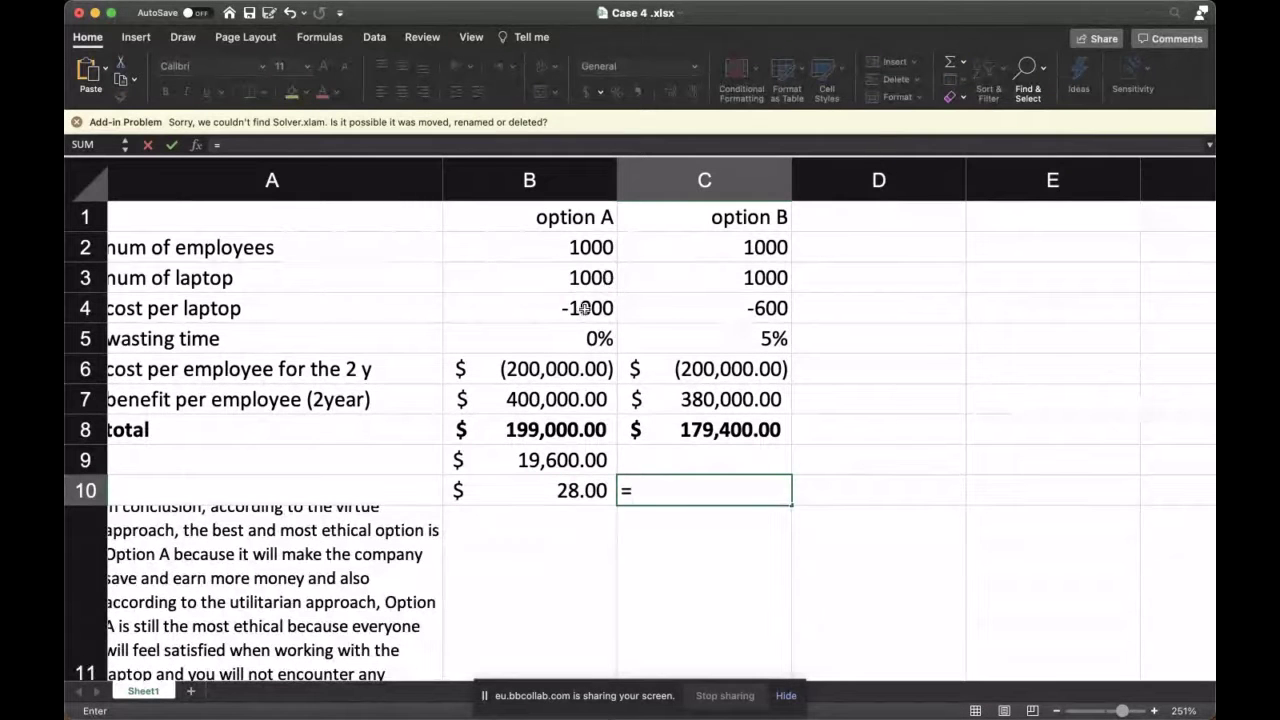
{"action": "type", "text": "400/"}
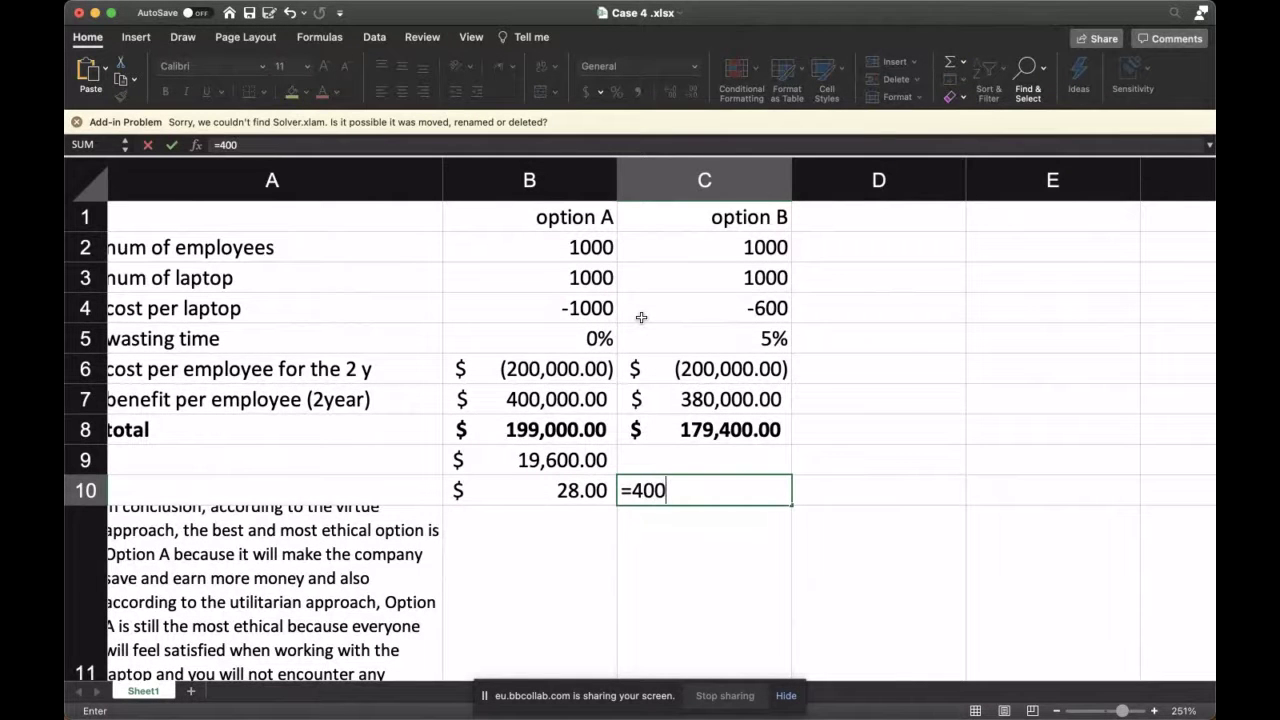
{"action": "left_click", "coordinate": [565, 494]}
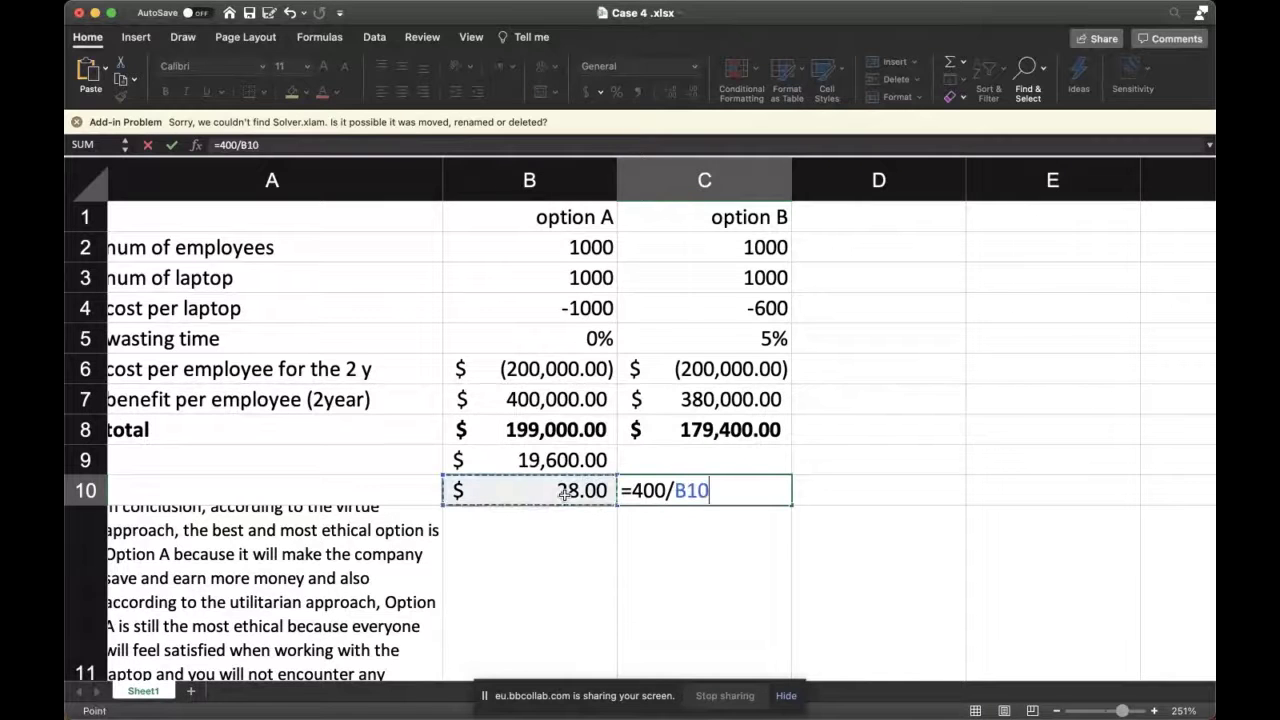
{"action": "key", "text": "Return"}
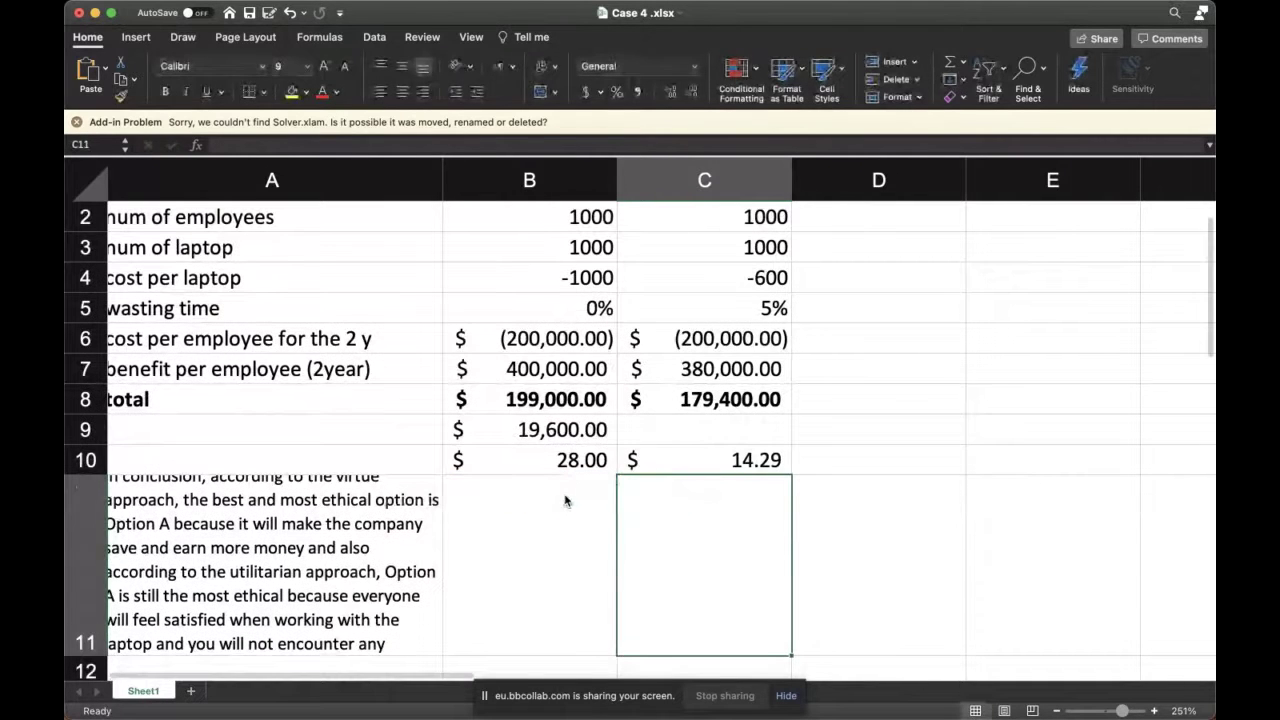
Check the formula in C10 and label its result with the unit "days" in D10.
{"action": "left_click", "coordinate": [762, 460]}
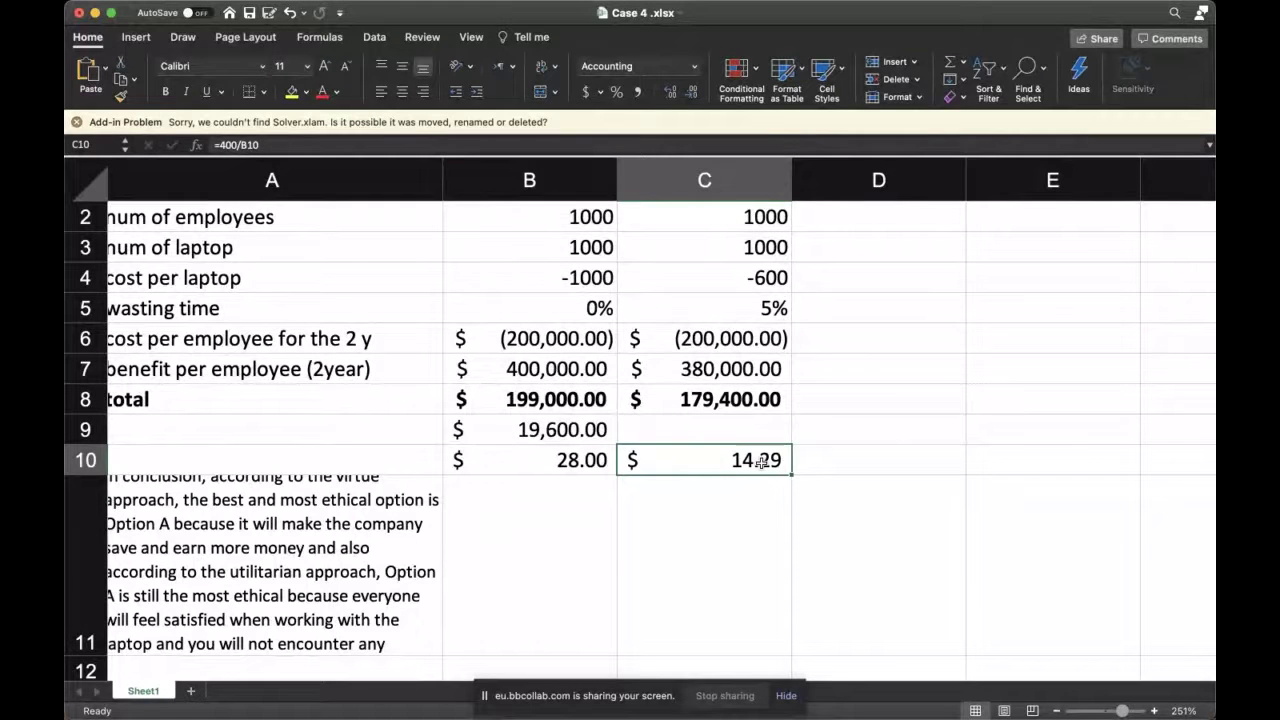
{"action": "scroll", "coordinate": [762, 460], "scroll_direction": "up", "scroll_amount": 1}
{"action": "left_click", "coordinate": [825, 490]}
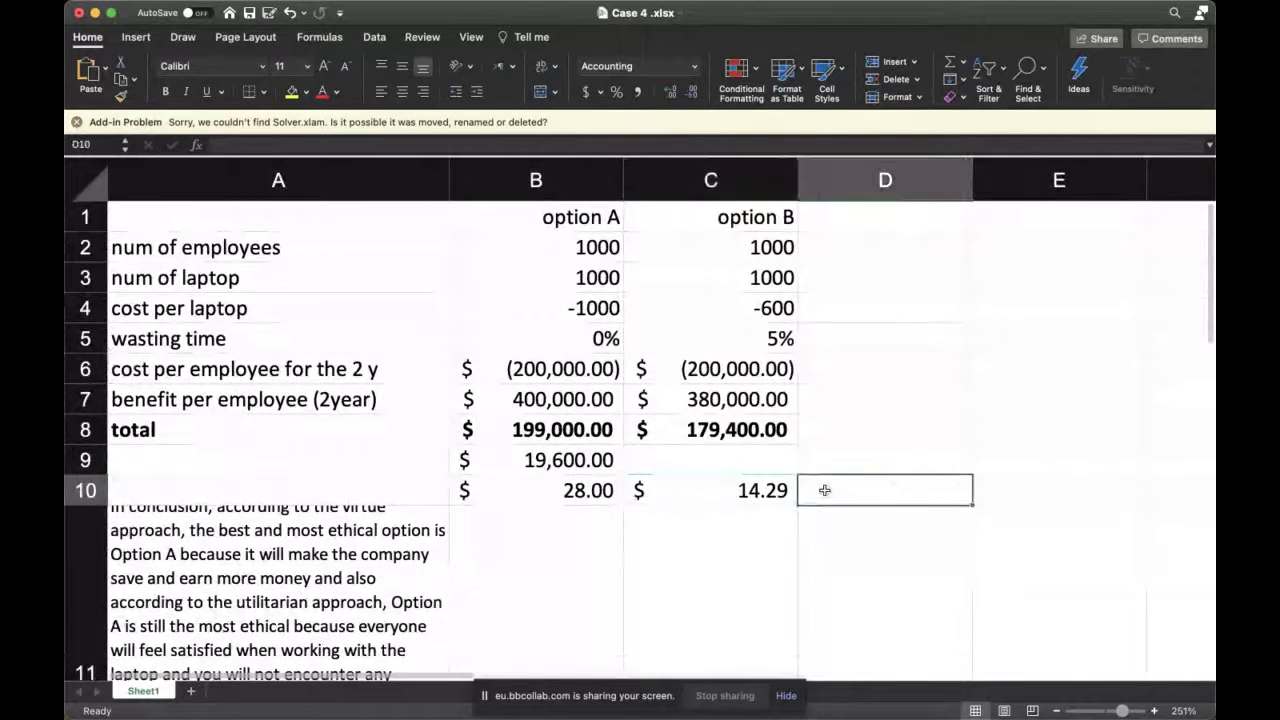
{"action": "type", "text": "days"}
{"action": "key", "text": "Return"}
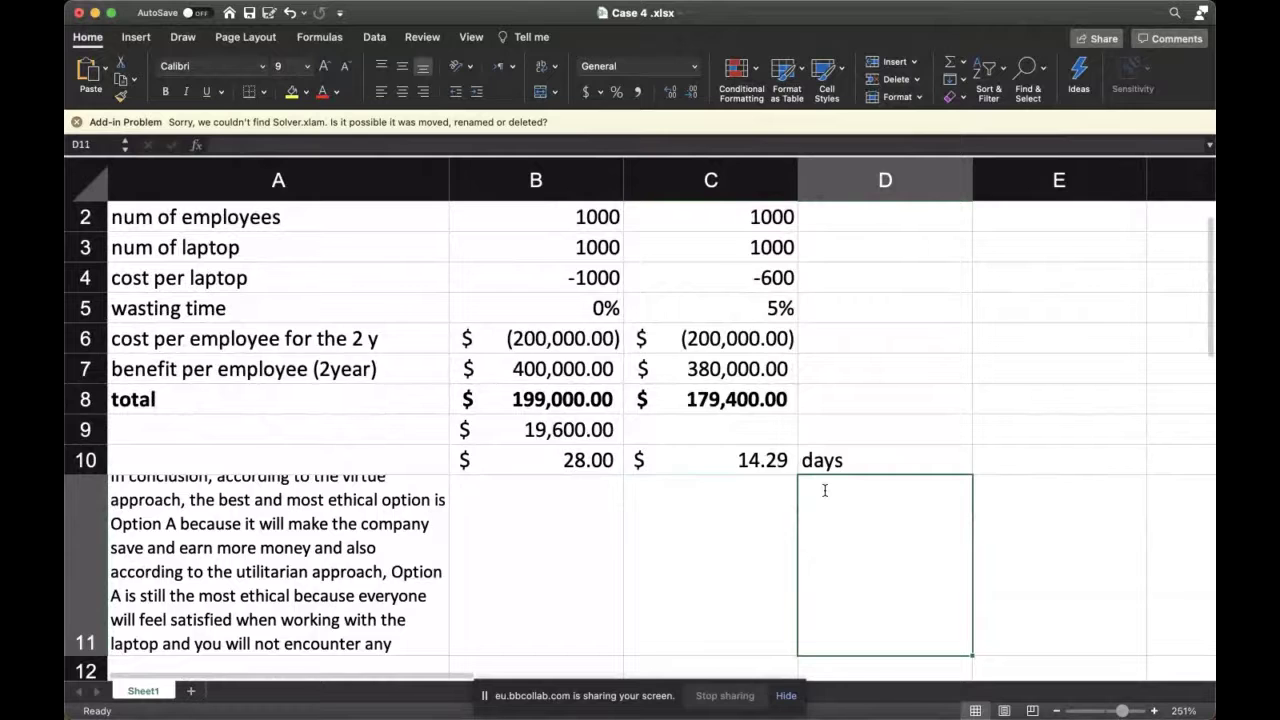
Review the cost-benefit sheet and its conclusion text, and go via the Word assignment to the Blackboard Collaborate session in Chrome.
{"action": "scroll", "coordinate": [825, 490], "scroll_direction": "down", "scroll_amount": 5}
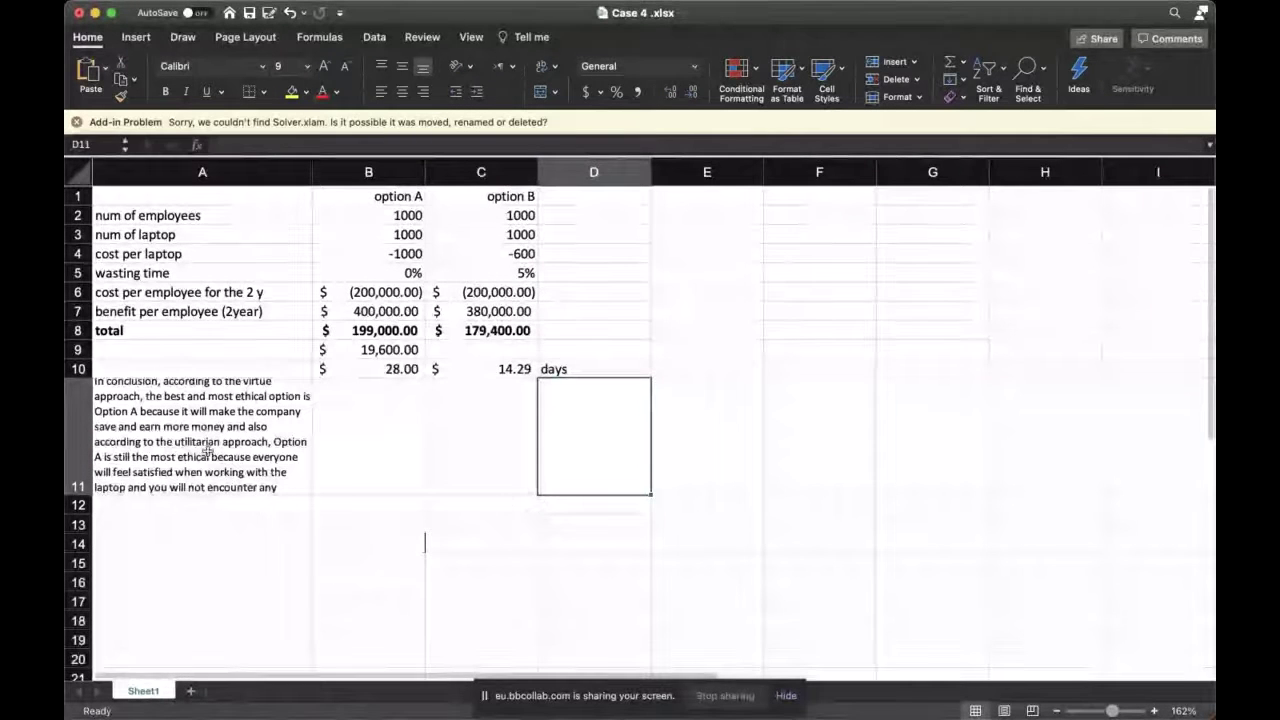
{"action": "left_click", "coordinate": [207, 451]}
{"action": "key", "text": "super+Tab"}
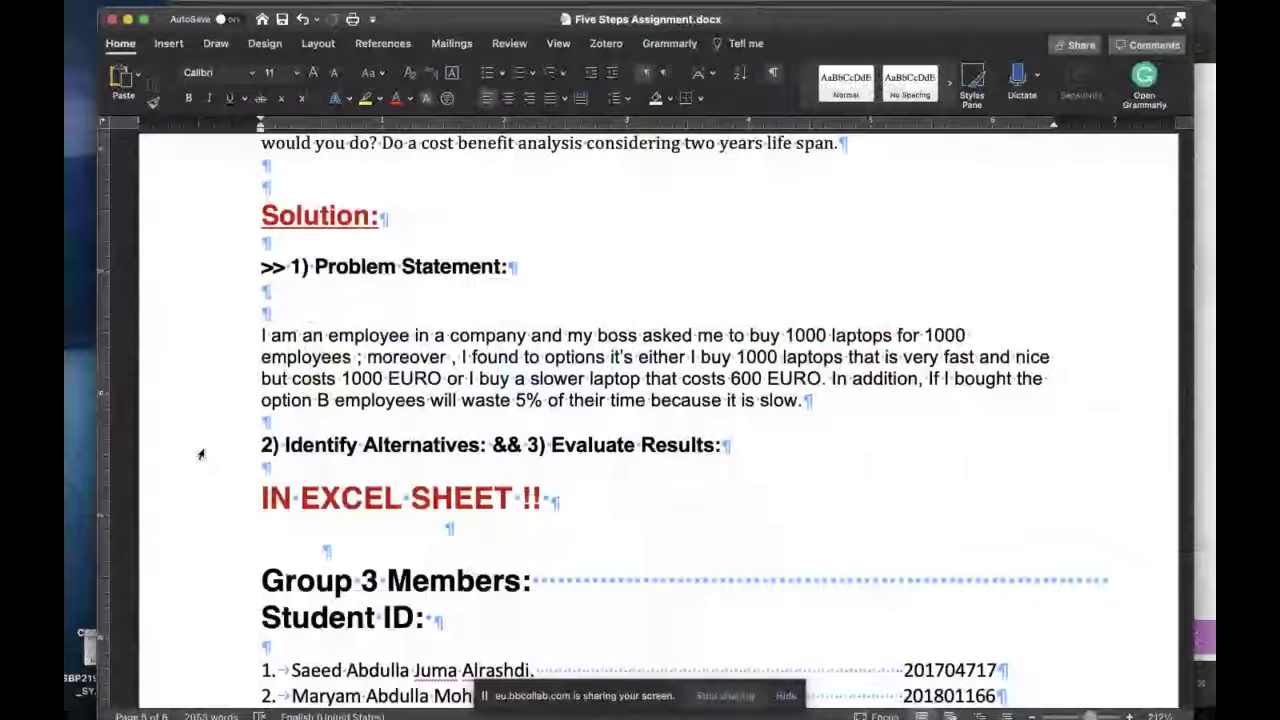
{"action": "scroll", "coordinate": [200, 454], "scroll_direction": "down", "scroll_amount": 1}
{"action": "key", "text": "super+Tab"}
{"action": "key", "text": "super+Tab"}
{"action": "key", "text": "super+Tab"}
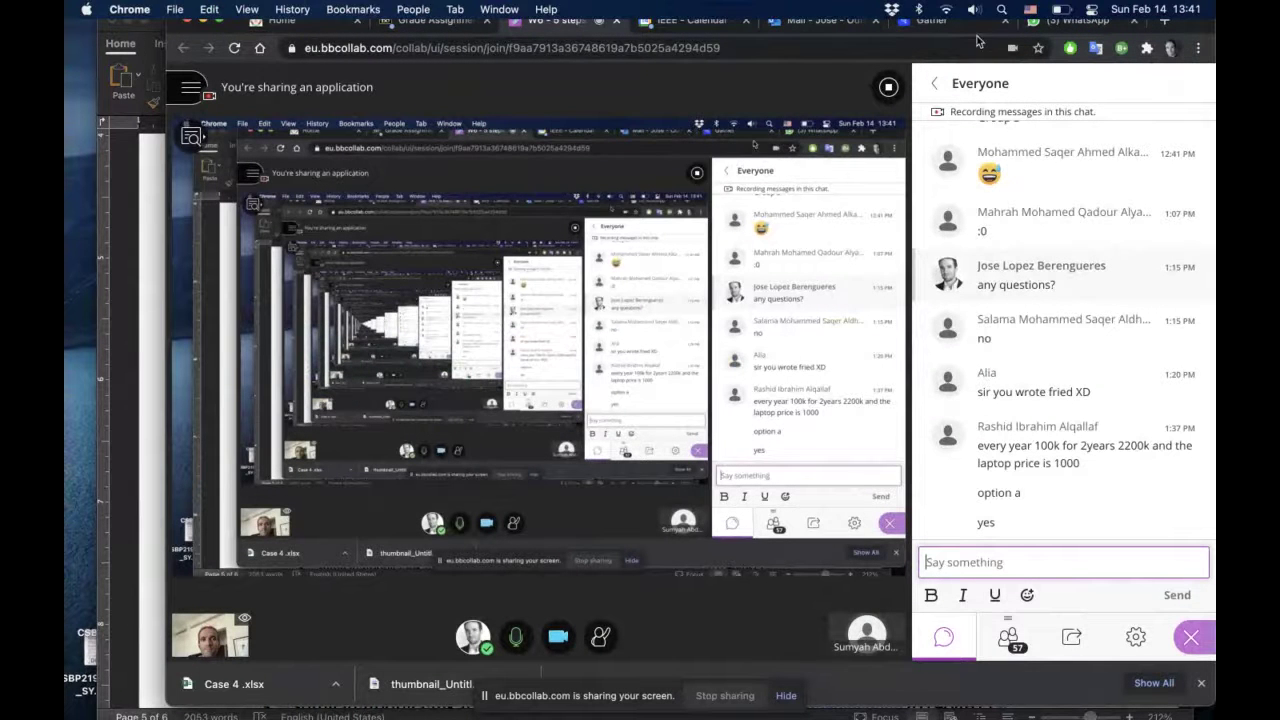
Read the participants' replies in the Collaborate session's Everyone chat.
{"action": "left_click", "coordinate": [1079, 643]}
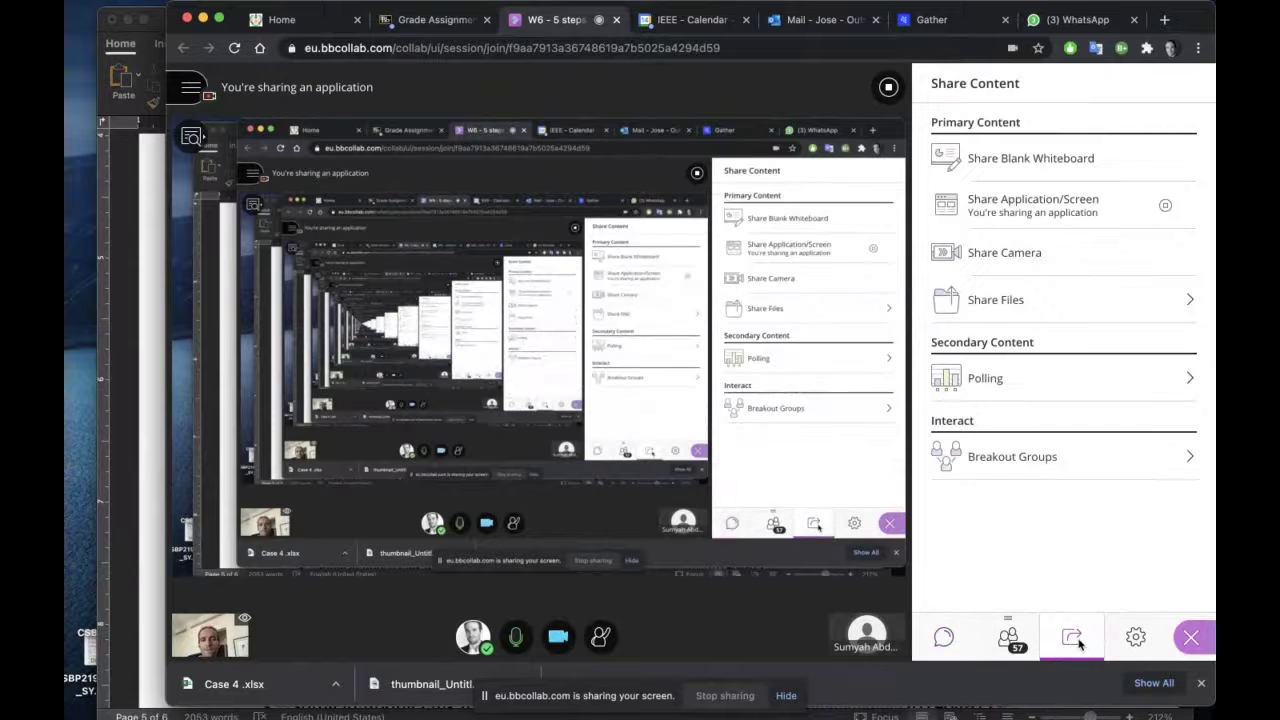
{"action": "left_click", "coordinate": [945, 637]}
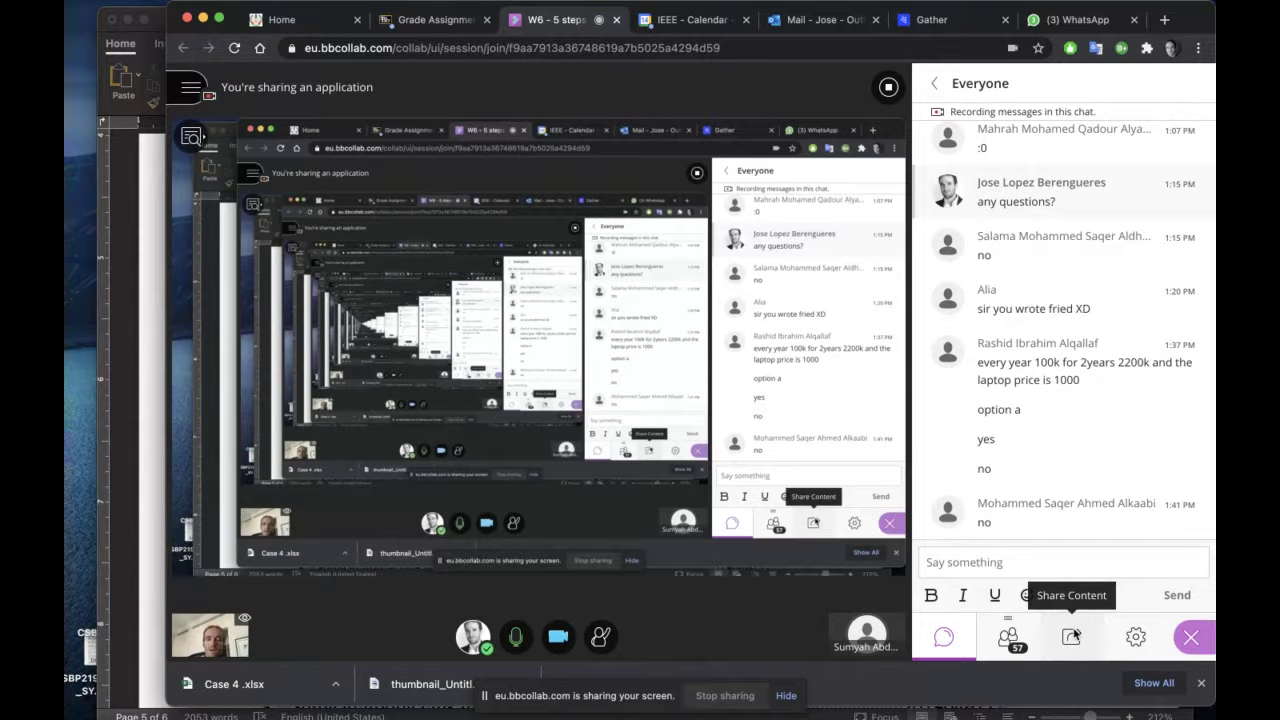
{"action": "key", "text": "super+Tab"}
{"action": "key", "text": "super+Tab"}
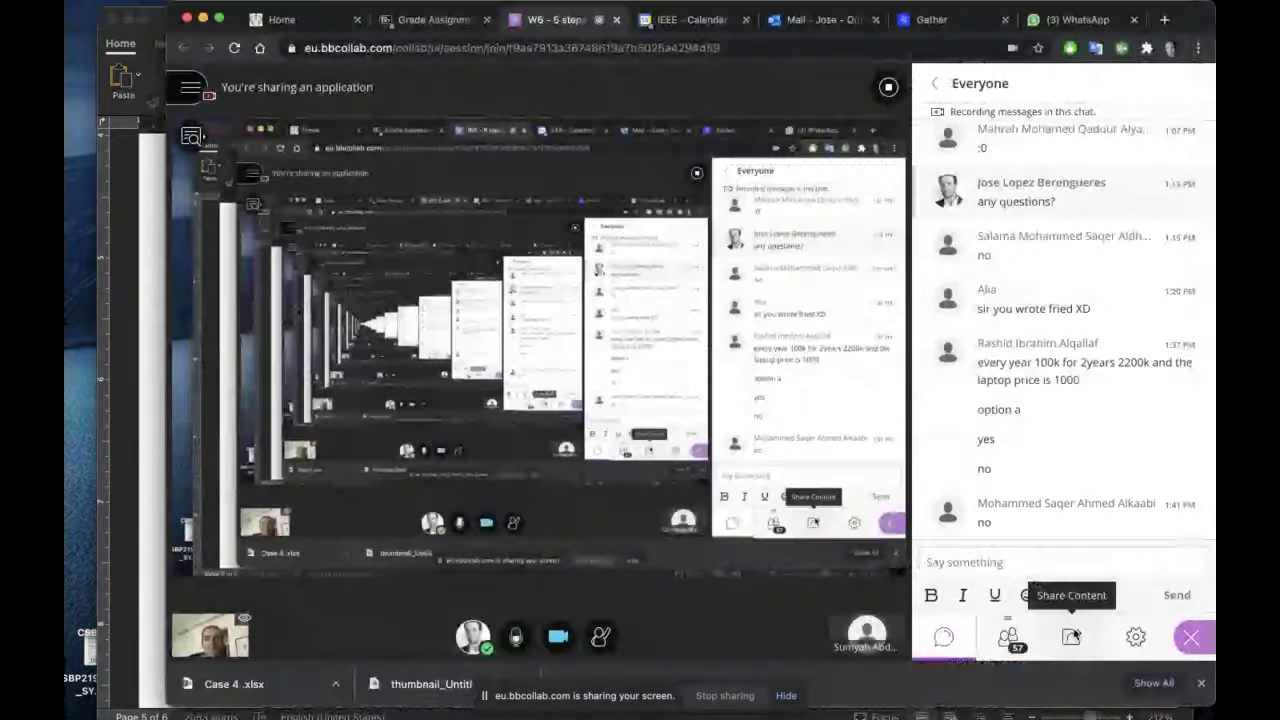
{"action": "left_click", "coordinate": [1031, 561]}
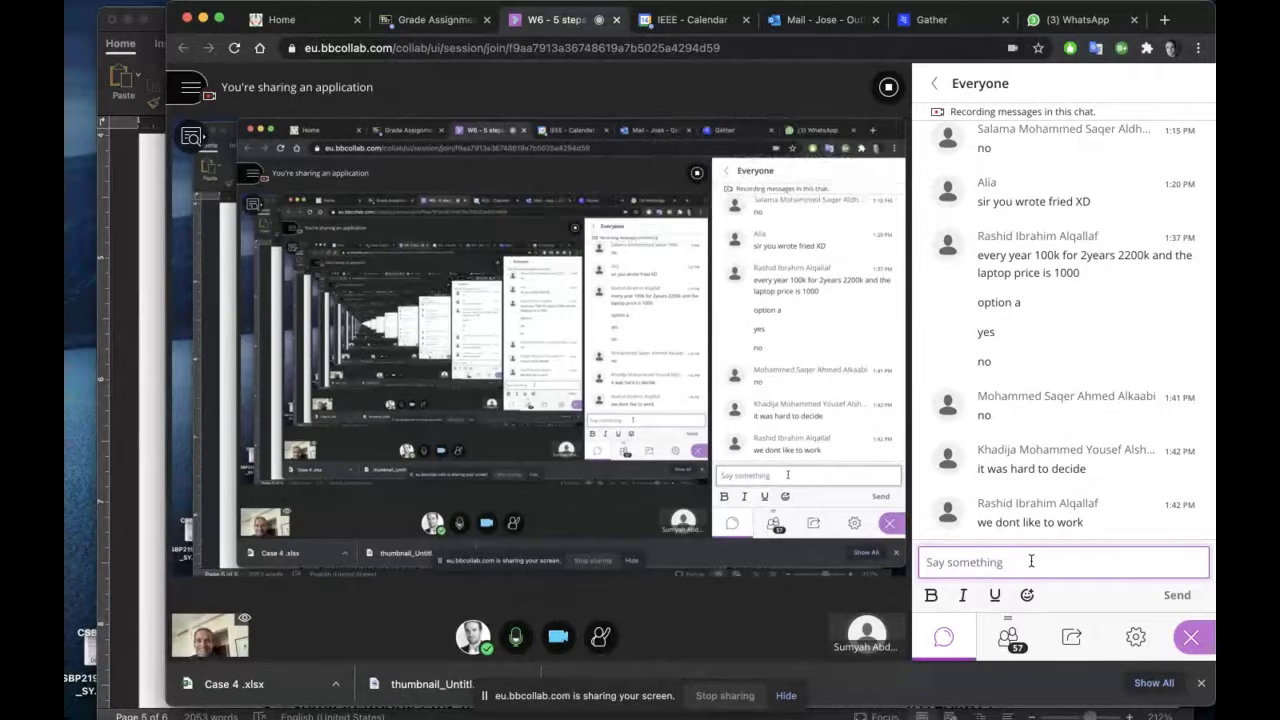
{"action": "left_click", "coordinate": [1031, 561]}
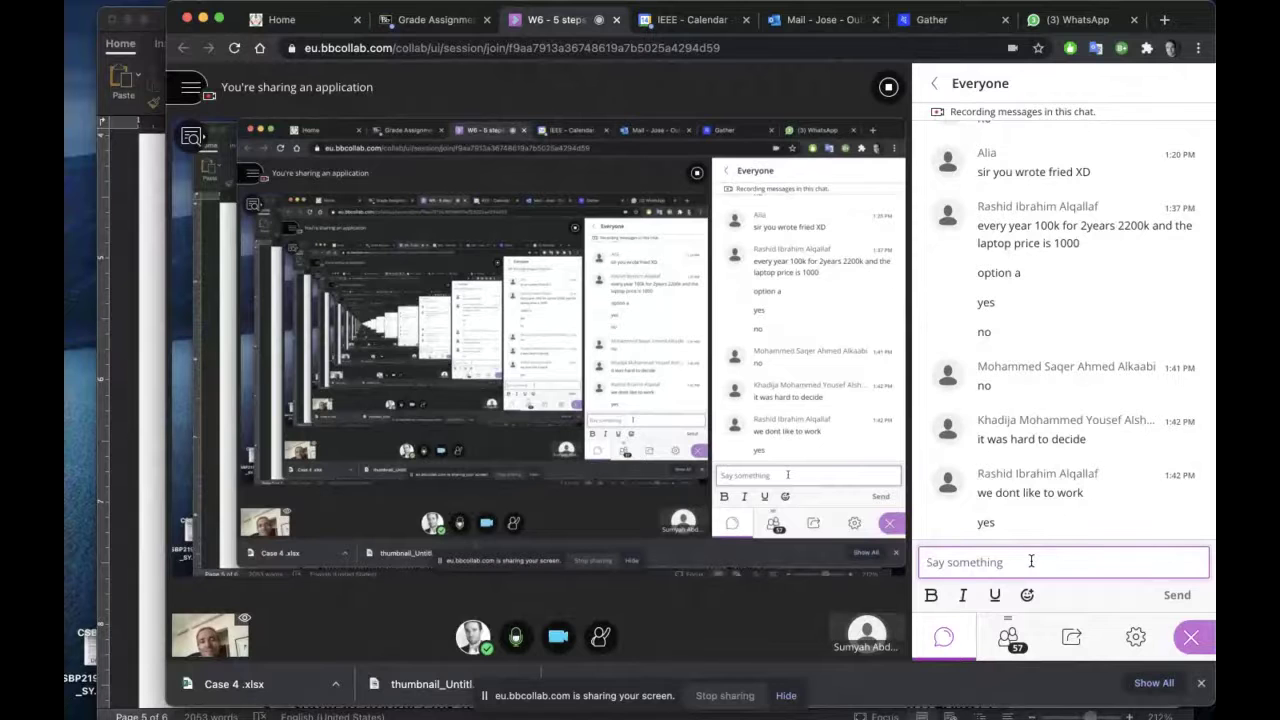
Start a Yes/No poll in the Collaborate session with the question "5 steps, useful?".
{"action": "left_click", "coordinate": [1071, 637]}
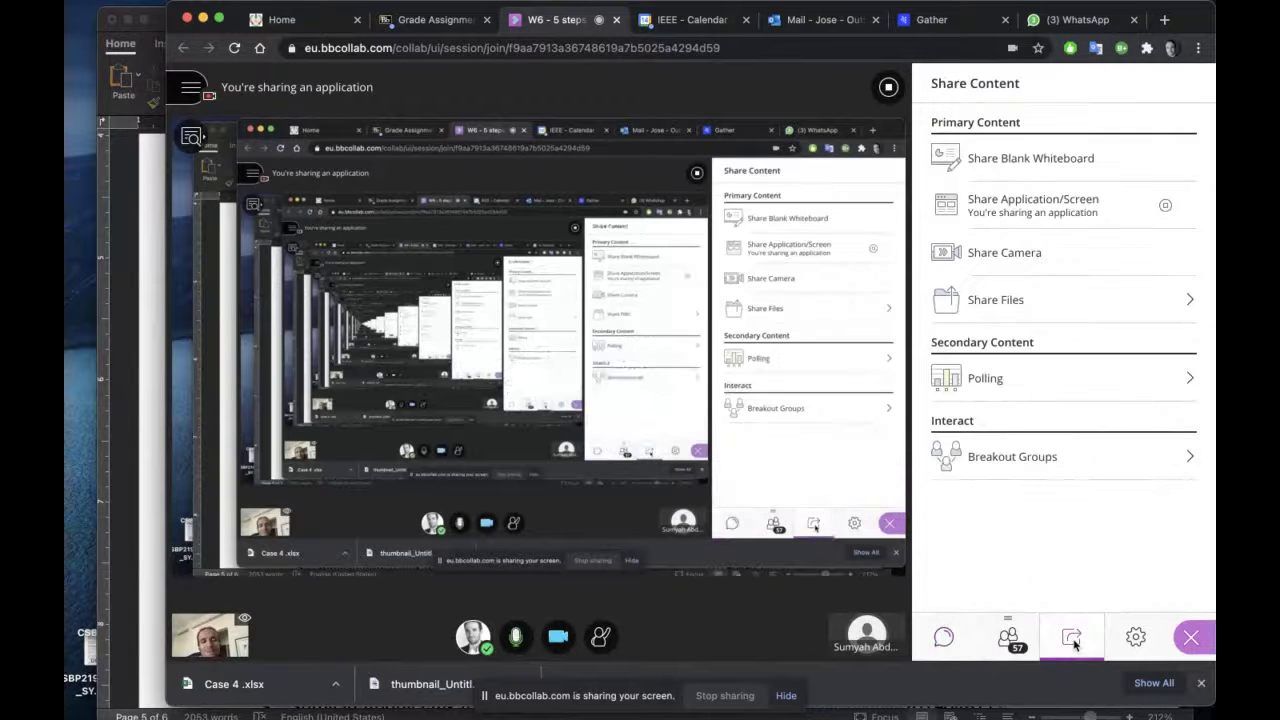
{"action": "left_click", "coordinate": [1006, 379]}
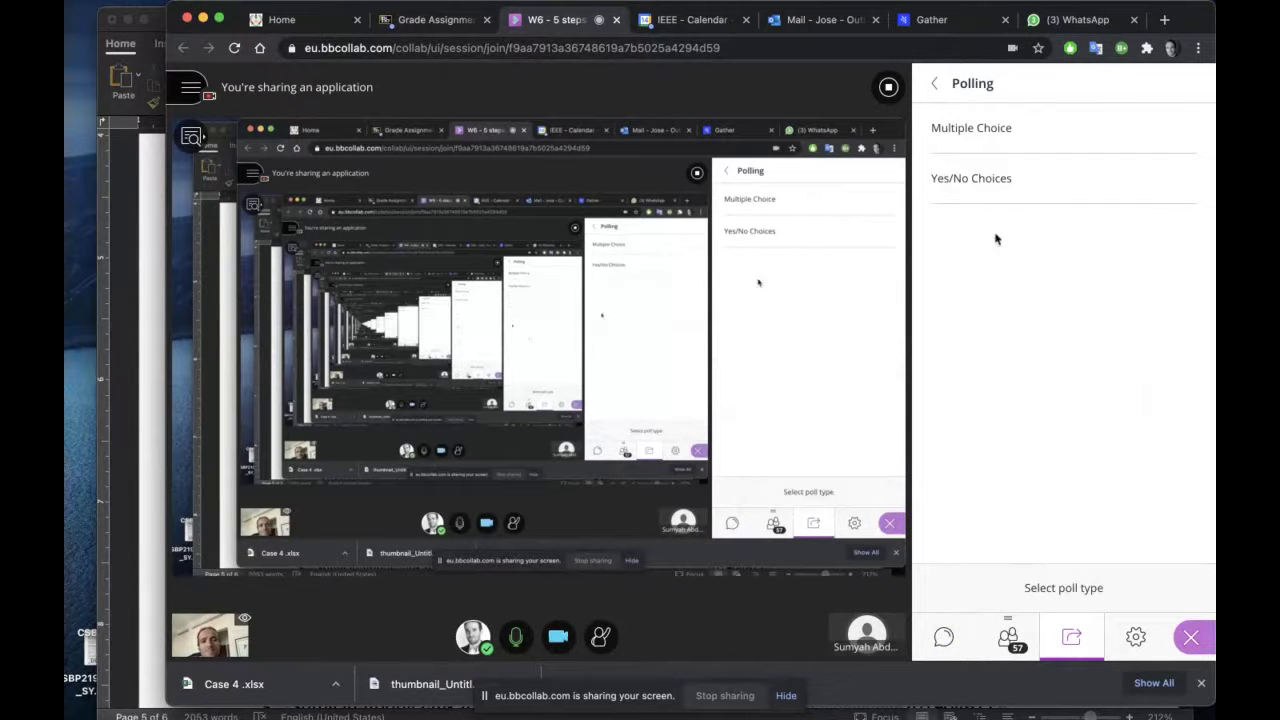
{"action": "left_click", "coordinate": [983, 174]}
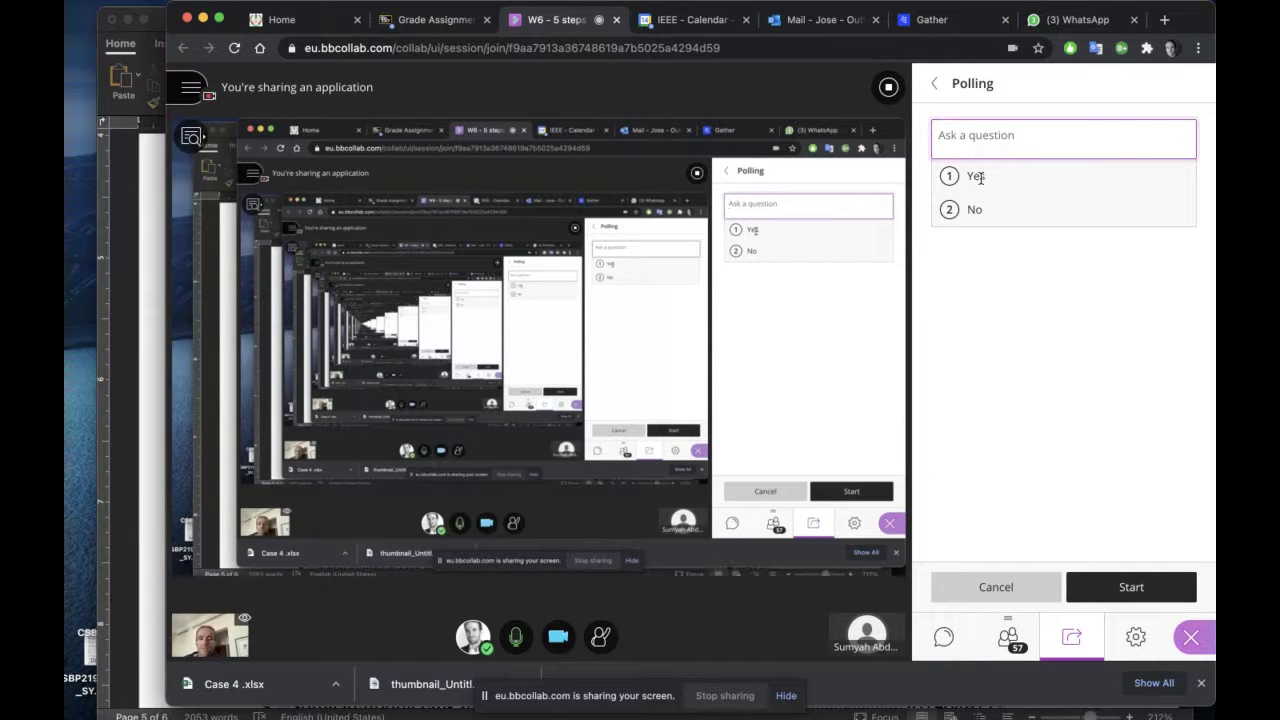
{"action": "type", "text": "5 steps, "}
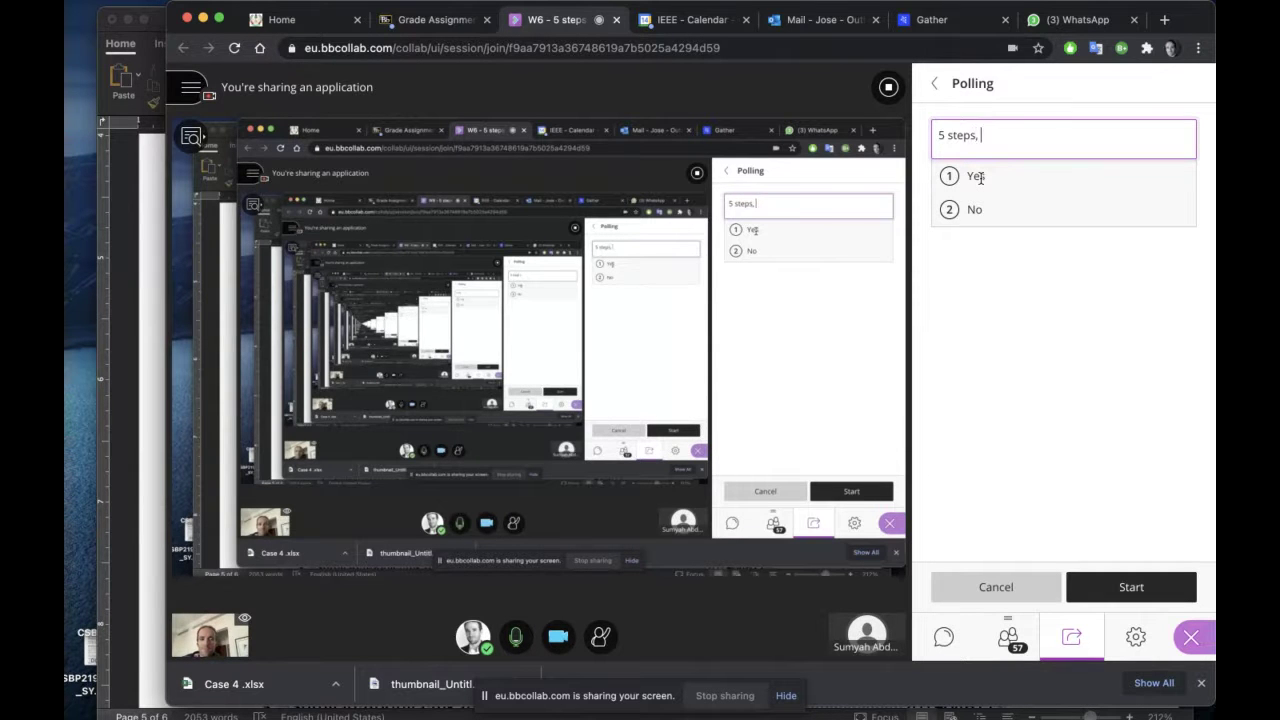
{"action": "type", "text": "useful?"}
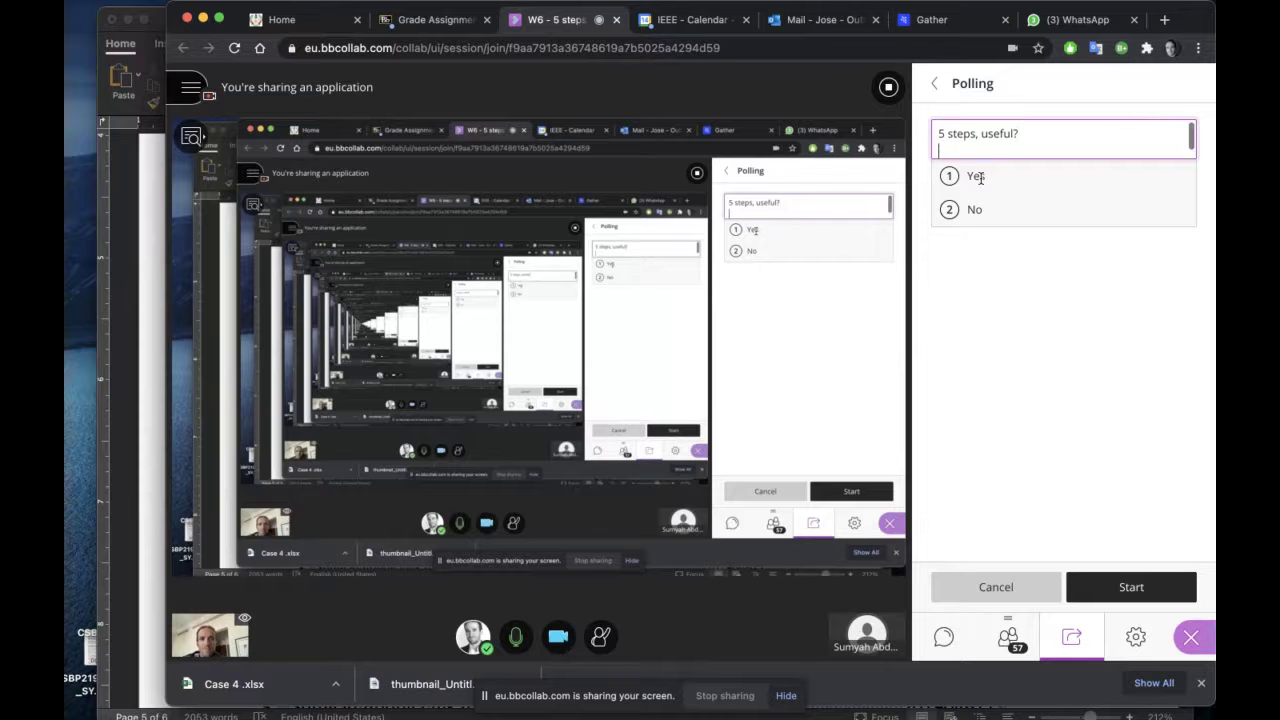
{"action": "left_click", "coordinate": [1114, 587]}
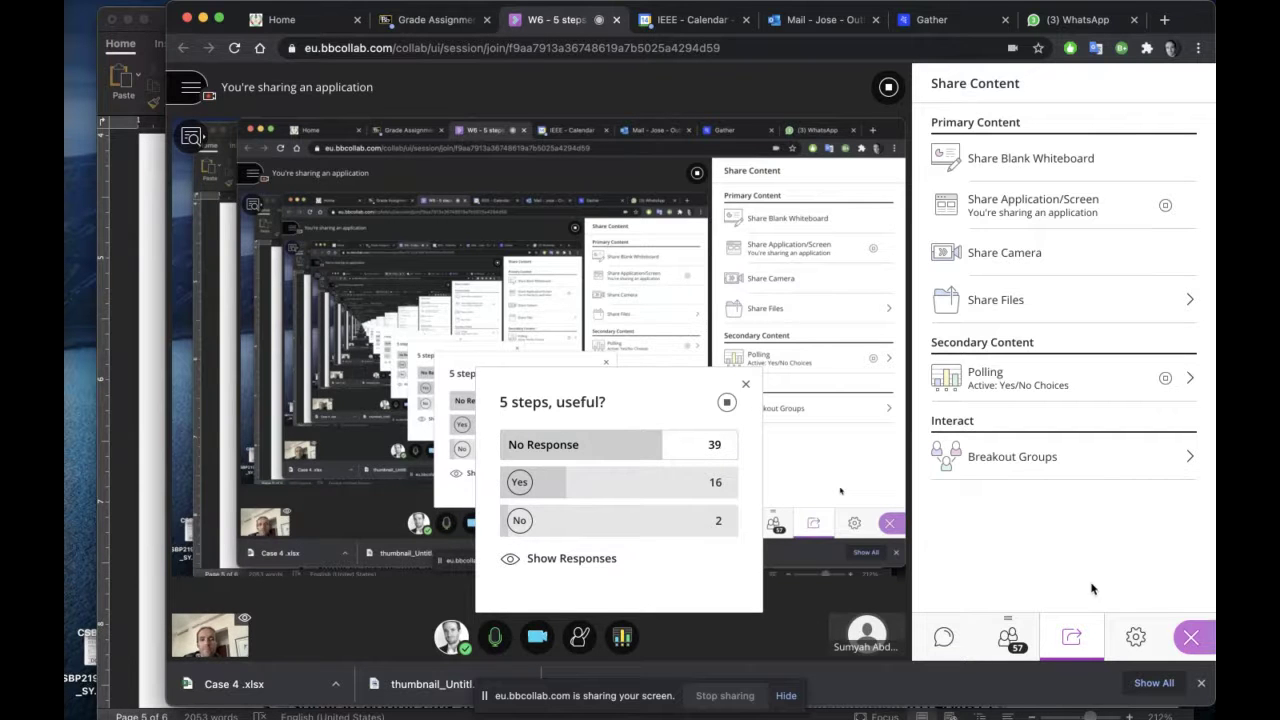
Show the responses of the "5 steps, useful?" poll to the participants and end the poll.
{"action": "left_click", "coordinate": [571, 558]}
{"action": "left_click", "coordinate": [726, 402]}
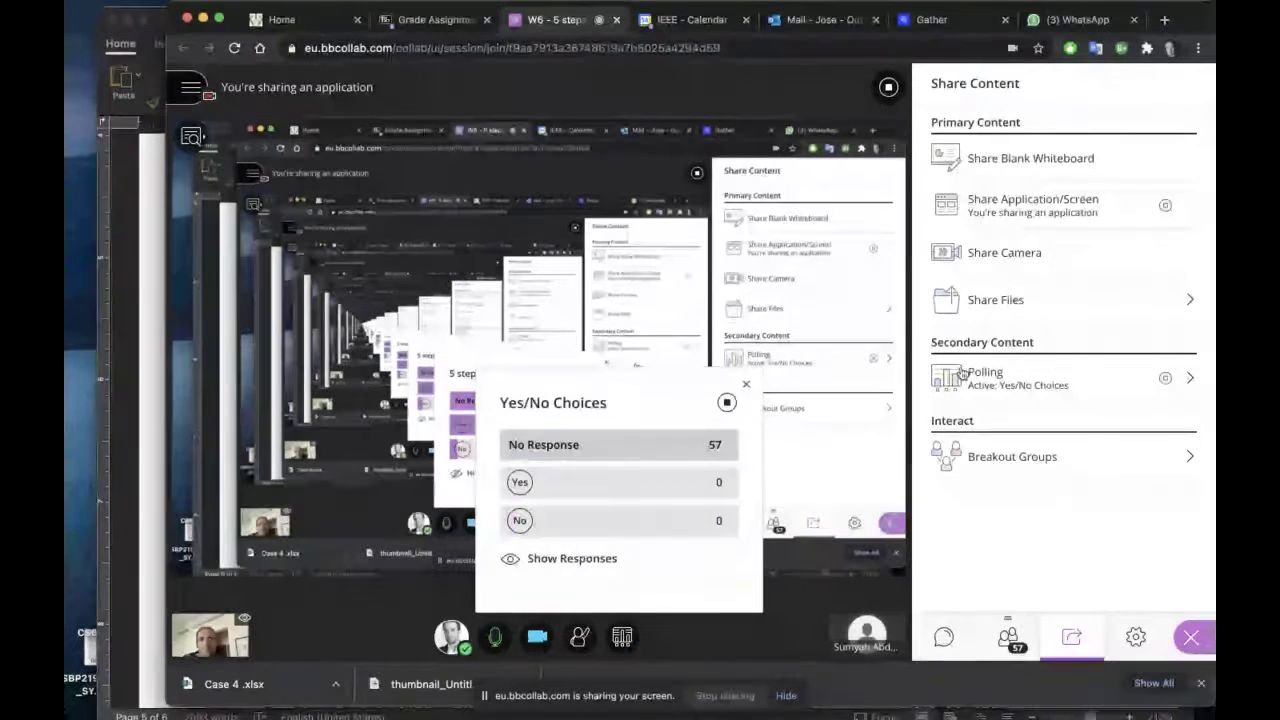
Set up another Yes/No poll with the question "lets do one more?".
{"action": "left_click", "coordinate": [1000, 378]}
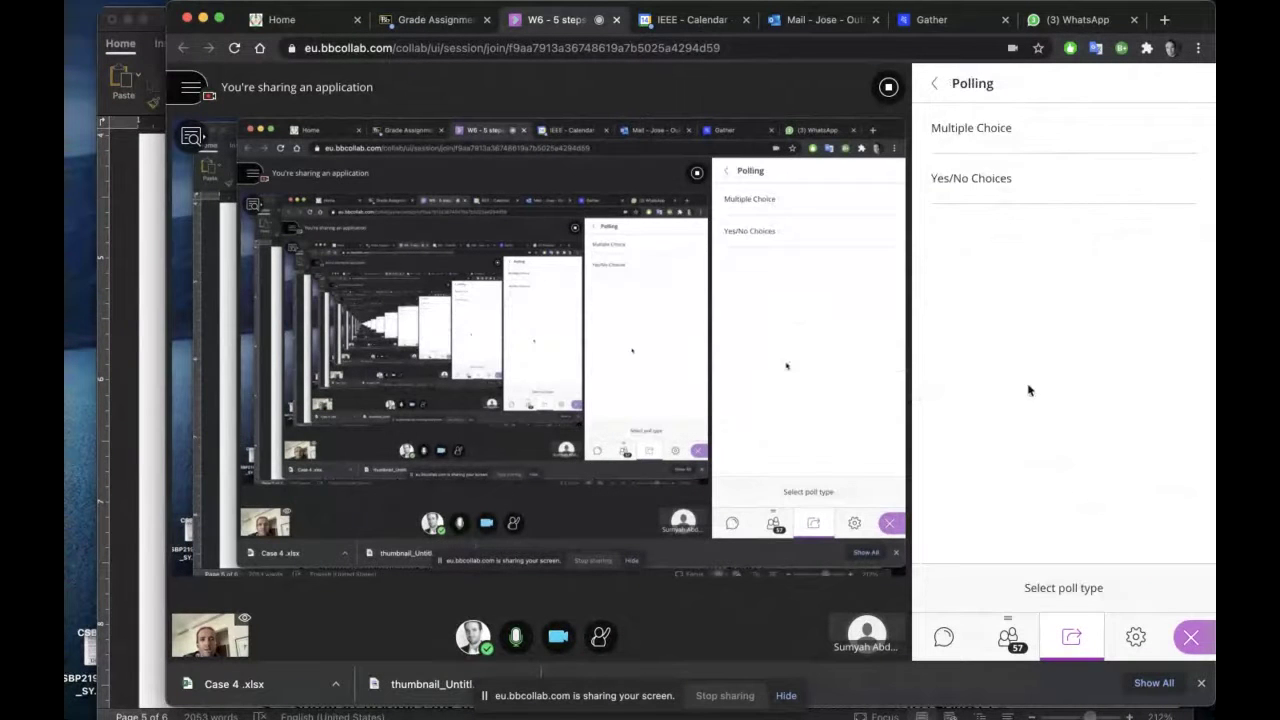
{"action": "left_click", "coordinate": [996, 180]}
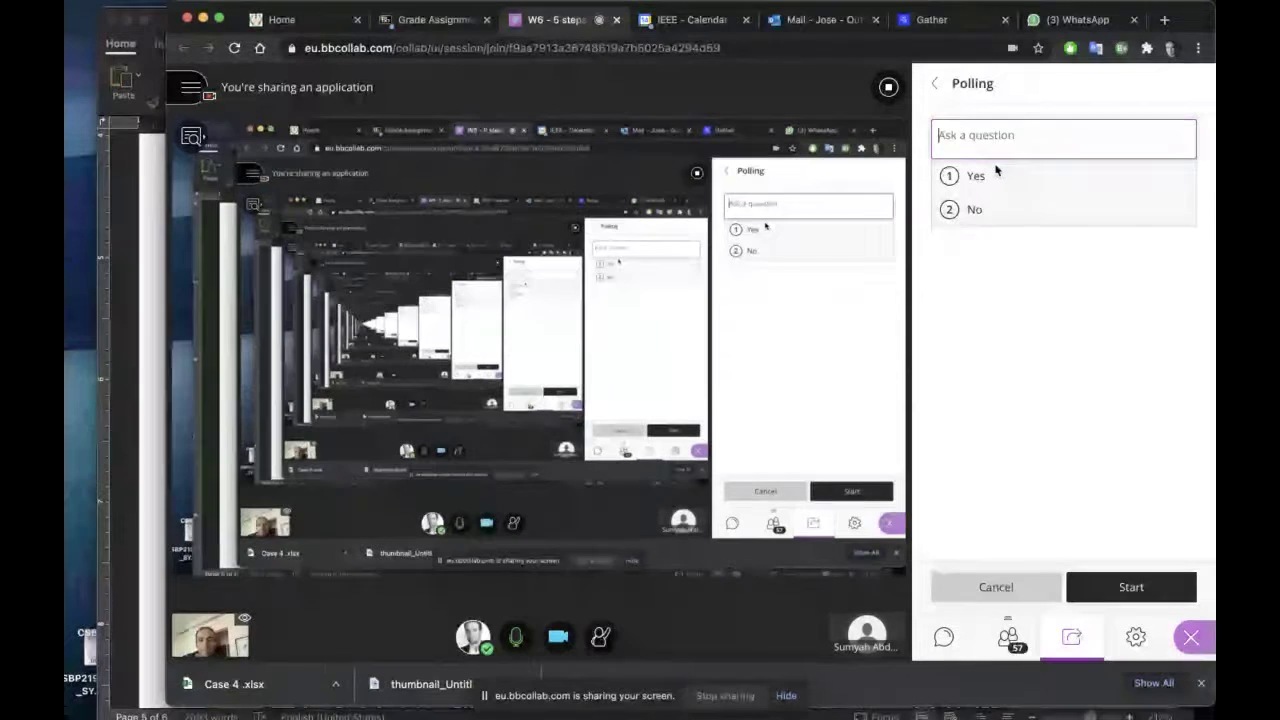
{"action": "type", "text": "lets do one "}
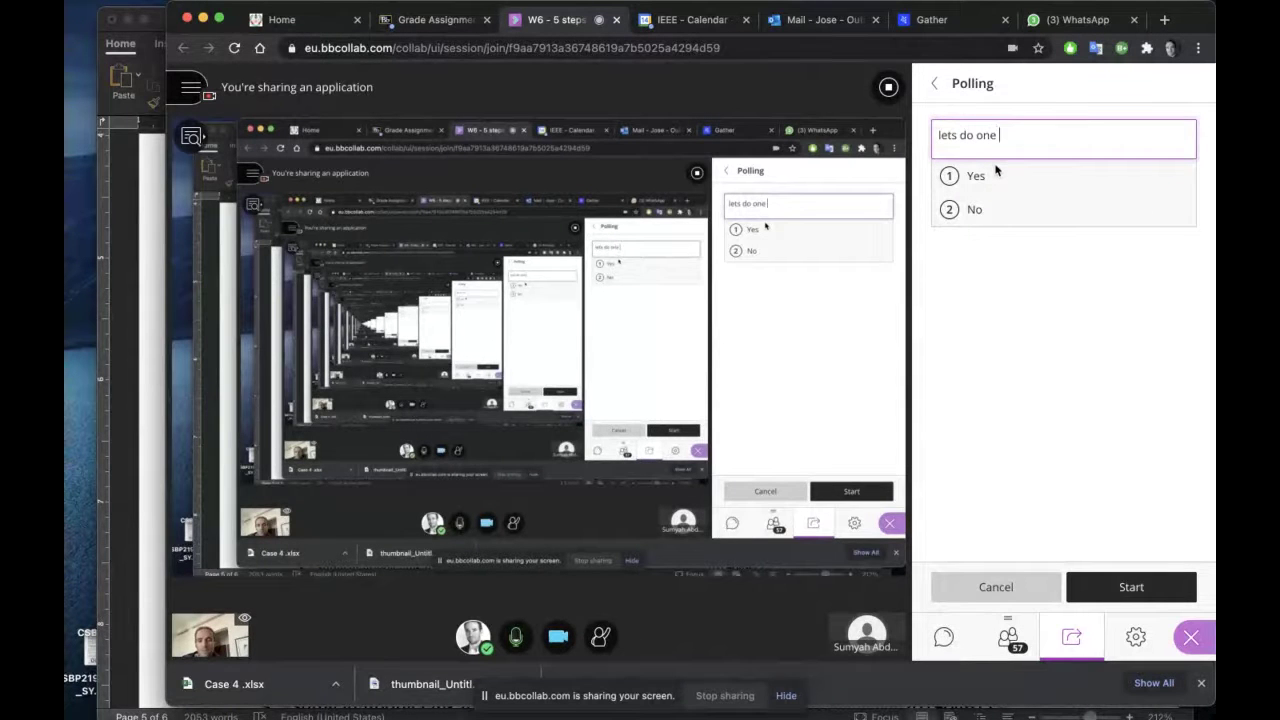
{"action": "type", "text": "more?"}
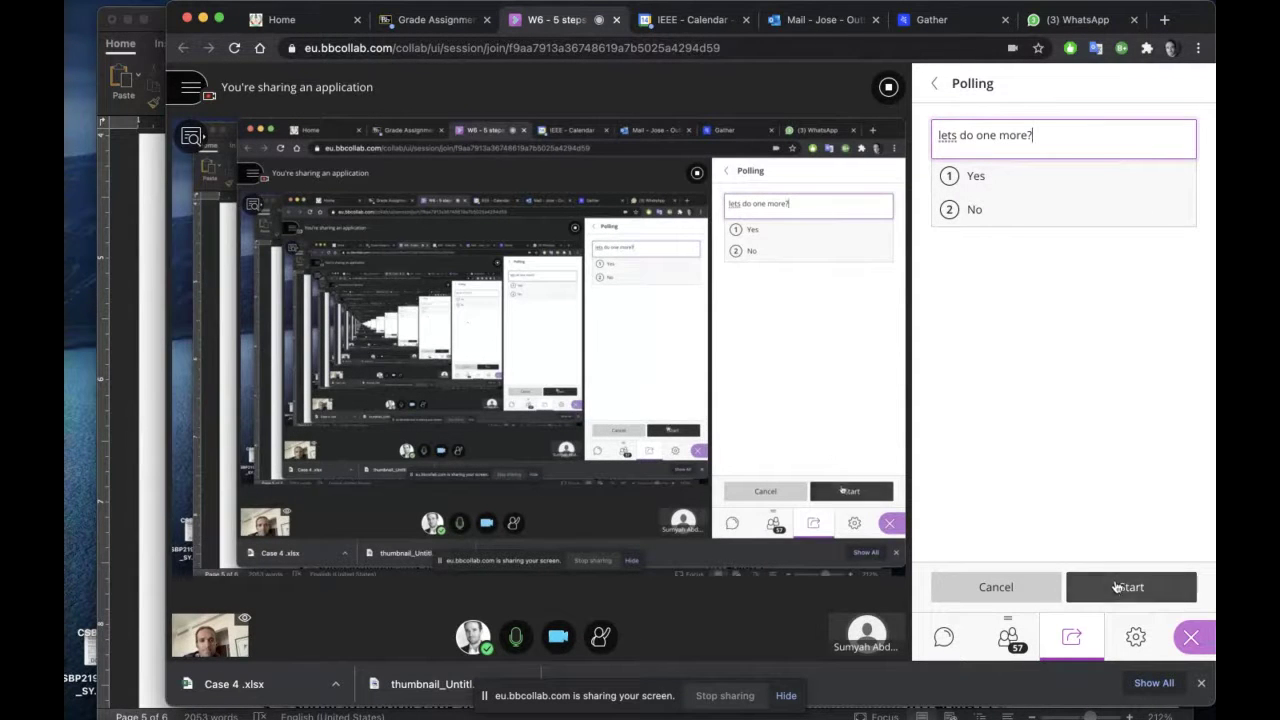